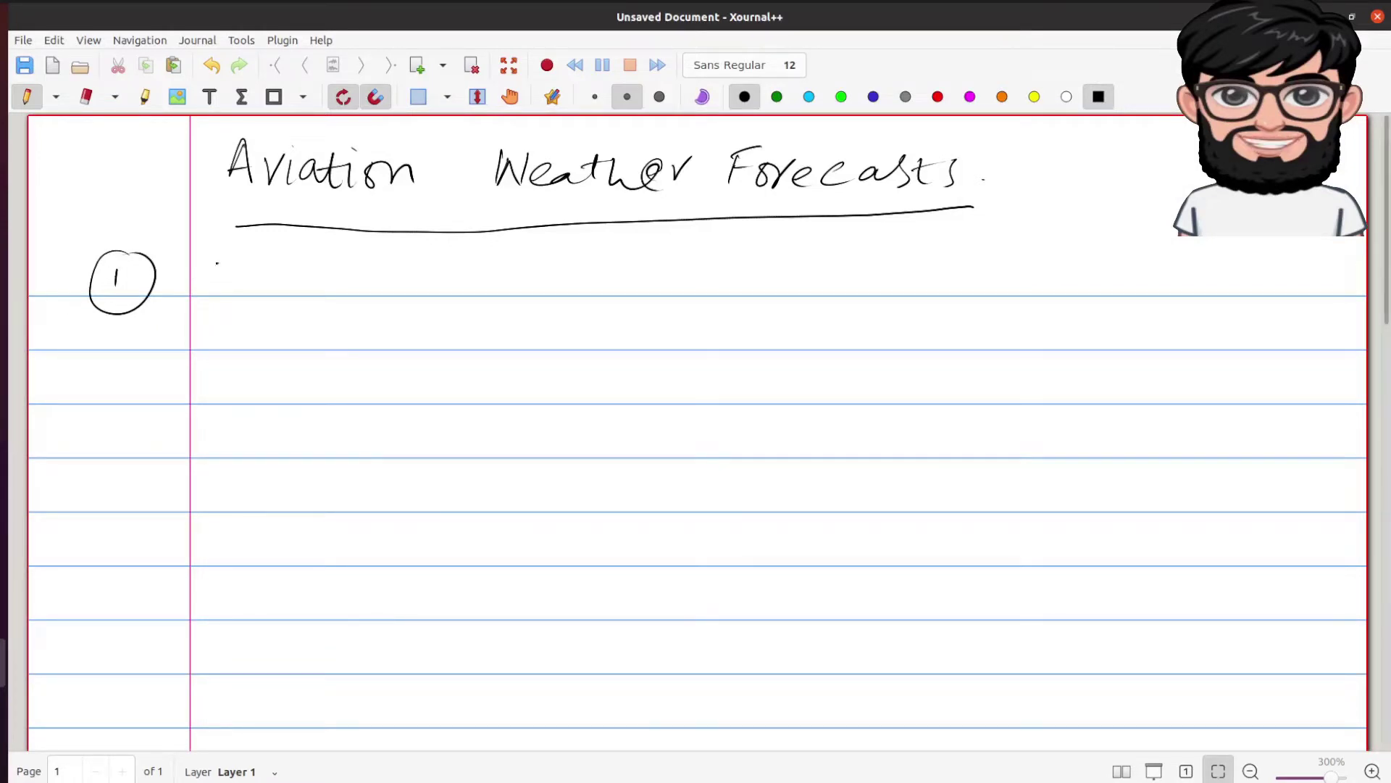
# - Handwrite '(TAFS)' beside the circled 1 and draw an underline beneath it
pyautogui.moveTo(205, 260); pyautogui.dragTo(203, 290)
pyautogui.moveTo(188, 266)
pyautogui.mouseDown()
pyautogui.moveTo(242, 259)
pyautogui.moveTo(250, 289)
pyautogui.mouseUp()
pyautogui.moveTo(231, 282); pyautogui.dragTo(267, 257)
pyautogui.moveTo(267, 257)
pyautogui.mouseDown()
pyautogui.moveTo(267, 288)
pyautogui.moveTo(288, 274)
pyautogui.mouseUp()
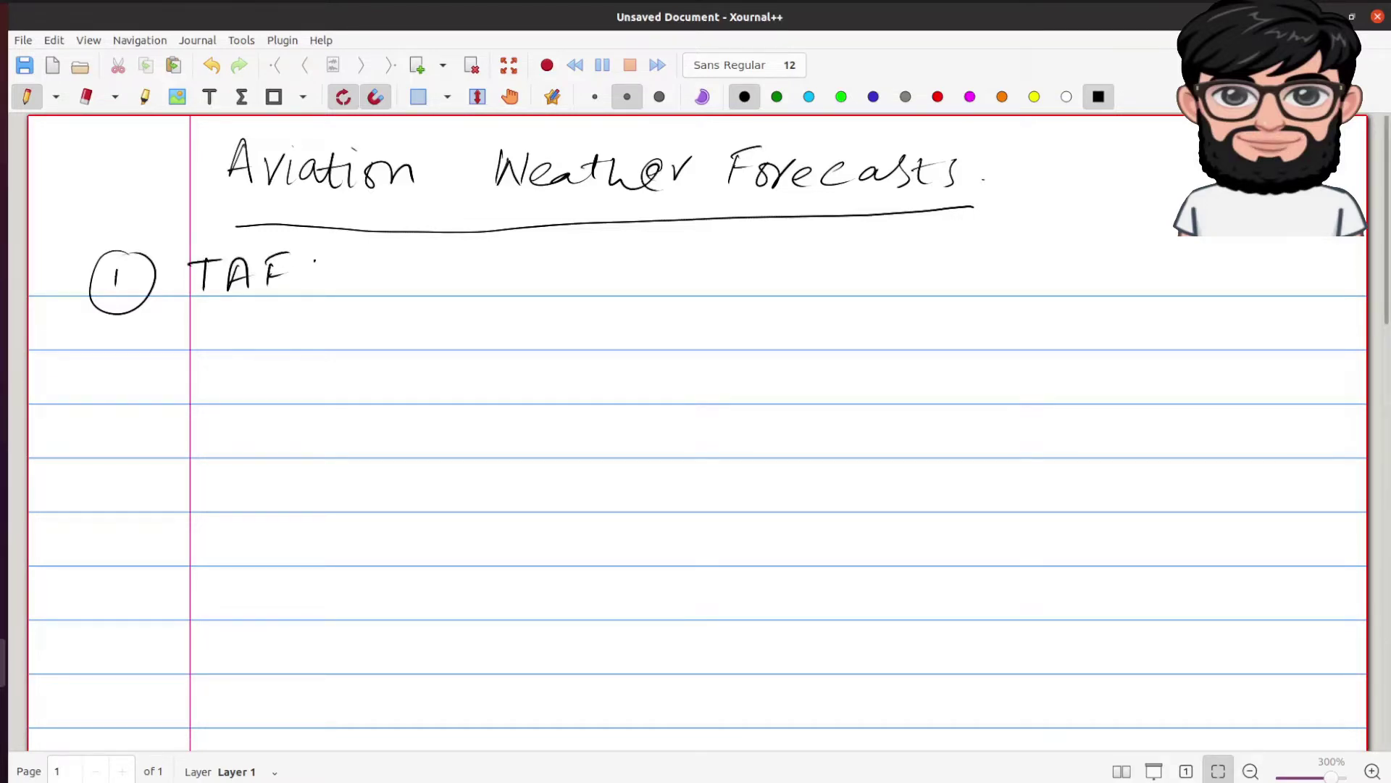
pyautogui.moveTo(325, 255)
pyautogui.mouseDown()
pyautogui.moveTo(307, 288)
pyautogui.moveTo(323, 290)
pyautogui.mouseUp()
pyautogui.moveTo(213, 235)
pyautogui.mouseDown()
pyautogui.moveTo(192, 288)
pyautogui.moveTo(348, 300)
pyautogui.mouseUp()
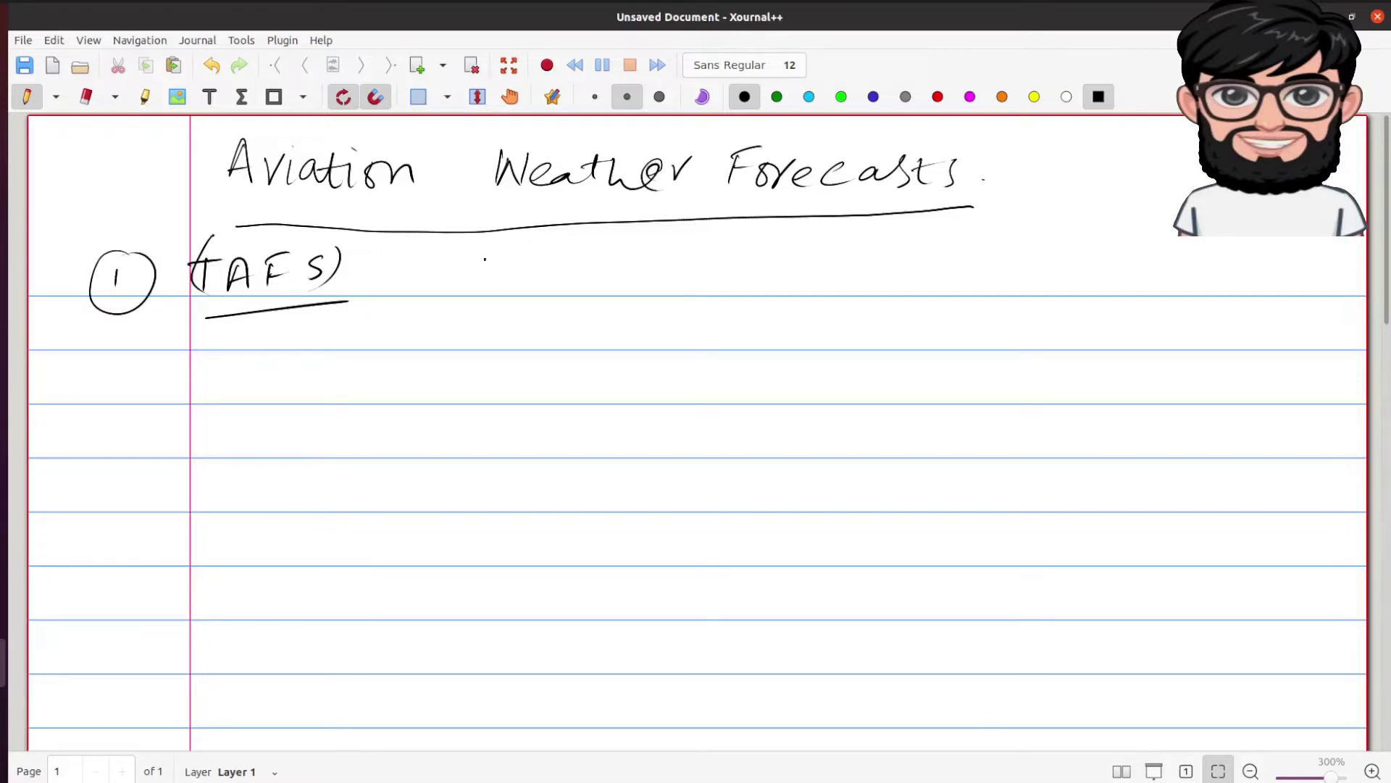
# - Write 'Term. Aerodrome Forecast.' after (TAFS), then start an (a) label below
pyautogui.moveTo(477, 256)
pyautogui.mouseDown()
pyautogui.moveTo(469, 279)
pyautogui.moveTo(494, 251)
pyautogui.mouseUp()
pyautogui.moveTo(489, 274); pyautogui.dragTo(560, 277)
pyautogui.click(577, 274)
pyautogui.moveTo(657, 254)
pyautogui.mouseDown()
pyautogui.moveTo(646, 275)
pyautogui.moveTo(665, 277)
pyautogui.mouseUp()
pyautogui.moveTo(640, 268)
pyautogui.mouseDown()
pyautogui.moveTo(703, 281)
pyautogui.moveTo(718, 248)
pyautogui.moveTo(727, 274)
pyautogui.moveTo(764, 242)
pyautogui.moveTo(849, 269)
pyautogui.moveTo(941, 258)
pyautogui.moveTo(935, 276)
pyautogui.mouseUp()
pyautogui.moveTo(942, 256); pyautogui.dragTo(1060, 280)
pyautogui.moveTo(1091, 268)
pyautogui.mouseDown()
pyautogui.moveTo(1109, 280)
pyautogui.moveTo(1151, 269)
pyautogui.mouseUp()
pyautogui.click(1191, 264)
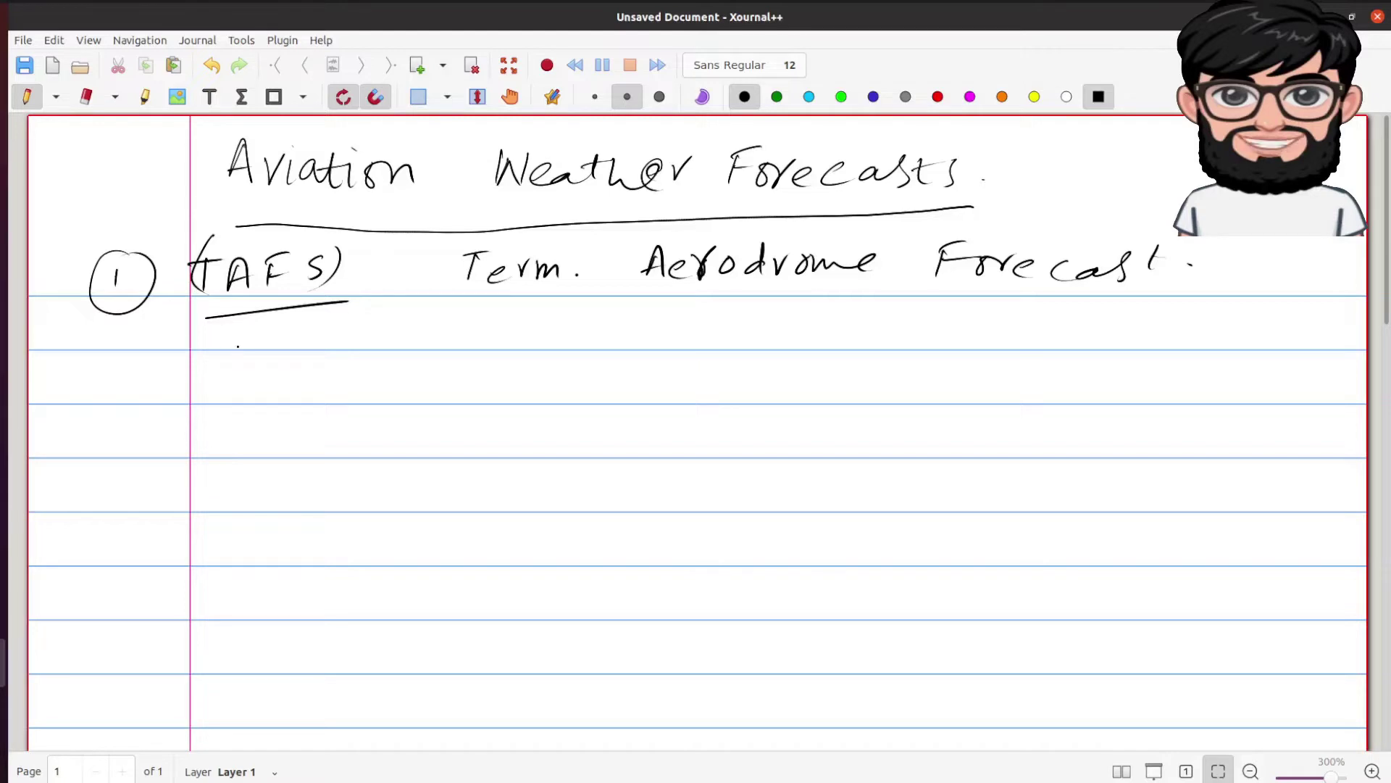
pyautogui.moveTo(245, 333); pyautogui.dragTo(249, 345)
pyautogui.moveTo(248, 328)
pyautogui.mouseDown()
pyautogui.moveTo(248, 352)
pyautogui.moveTo(212, 361)
pyautogui.mouseUp()
# - Write 'Type TAF,' after the (a) label
pyautogui.moveTo(304, 330); pyautogui.dragTo(306, 347)
pyautogui.moveTo(286, 323)
pyautogui.mouseDown()
pyautogui.moveTo(317, 306)
pyautogui.moveTo(336, 369)
pyautogui.mouseUp()
pyautogui.moveTo(355, 319)
pyautogui.mouseDown()
pyautogui.moveTo(357, 354)
pyautogui.moveTo(362, 332)
pyautogui.mouseUp()
pyautogui.moveTo(376, 320); pyautogui.dragTo(389, 329)
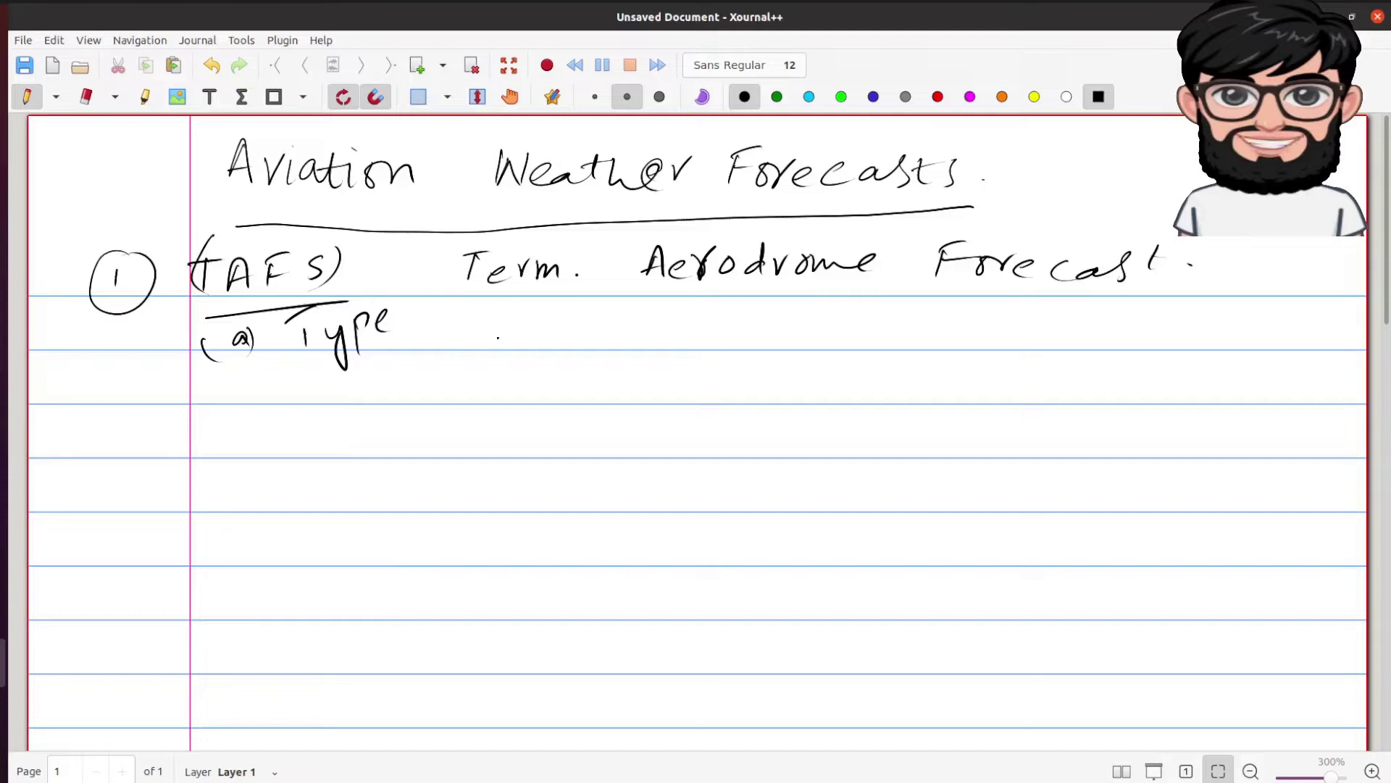
pyautogui.moveTo(482, 314)
pyautogui.mouseDown()
pyautogui.moveTo(483, 342)
pyautogui.moveTo(497, 310)
pyautogui.mouseUp()
pyautogui.moveTo(518, 313)
pyautogui.mouseDown()
pyautogui.moveTo(507, 340)
pyautogui.moveTo(530, 336)
pyautogui.moveTo(525, 324)
pyautogui.mouseUp()
pyautogui.moveTo(543, 310)
pyautogui.mouseDown()
pyautogui.moveTo(542, 334)
pyautogui.moveTo(561, 304)
pyautogui.mouseUp()
pyautogui.moveTo(544, 321)
pyautogui.mouseDown()
pyautogui.moveTo(567, 317)
pyautogui.moveTo(592, 344)
pyautogui.mouseUp()
pyautogui.click(584, 334)
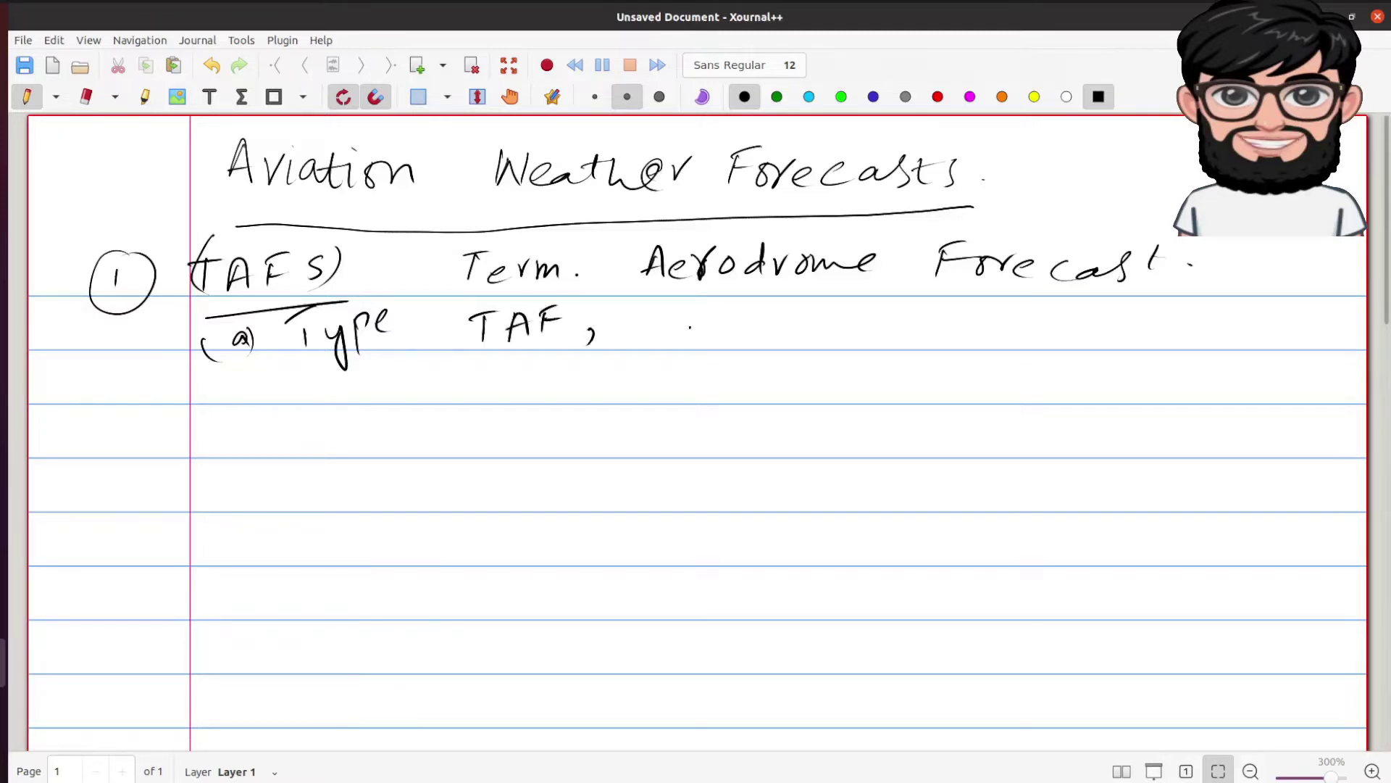
# - Add 'TAF AMD,' as the second type
pyautogui.moveTo(676, 305)
pyautogui.mouseDown()
pyautogui.moveTo(676, 326)
pyautogui.moveTo(694, 299)
pyautogui.mouseUp()
pyautogui.moveTo(706, 301)
pyautogui.mouseDown()
pyautogui.moveTo(697, 327)
pyautogui.moveTo(720, 328)
pyautogui.mouseUp()
pyautogui.moveTo(699, 319)
pyautogui.mouseDown()
pyautogui.moveTo(733, 326)
pyautogui.moveTo(749, 297)
pyautogui.mouseUp()
pyautogui.moveTo(733, 314); pyautogui.dragTo(858, 316)
pyautogui.moveTo(875, 302); pyautogui.dragTo(876, 321)
pyautogui.click(902, 336)
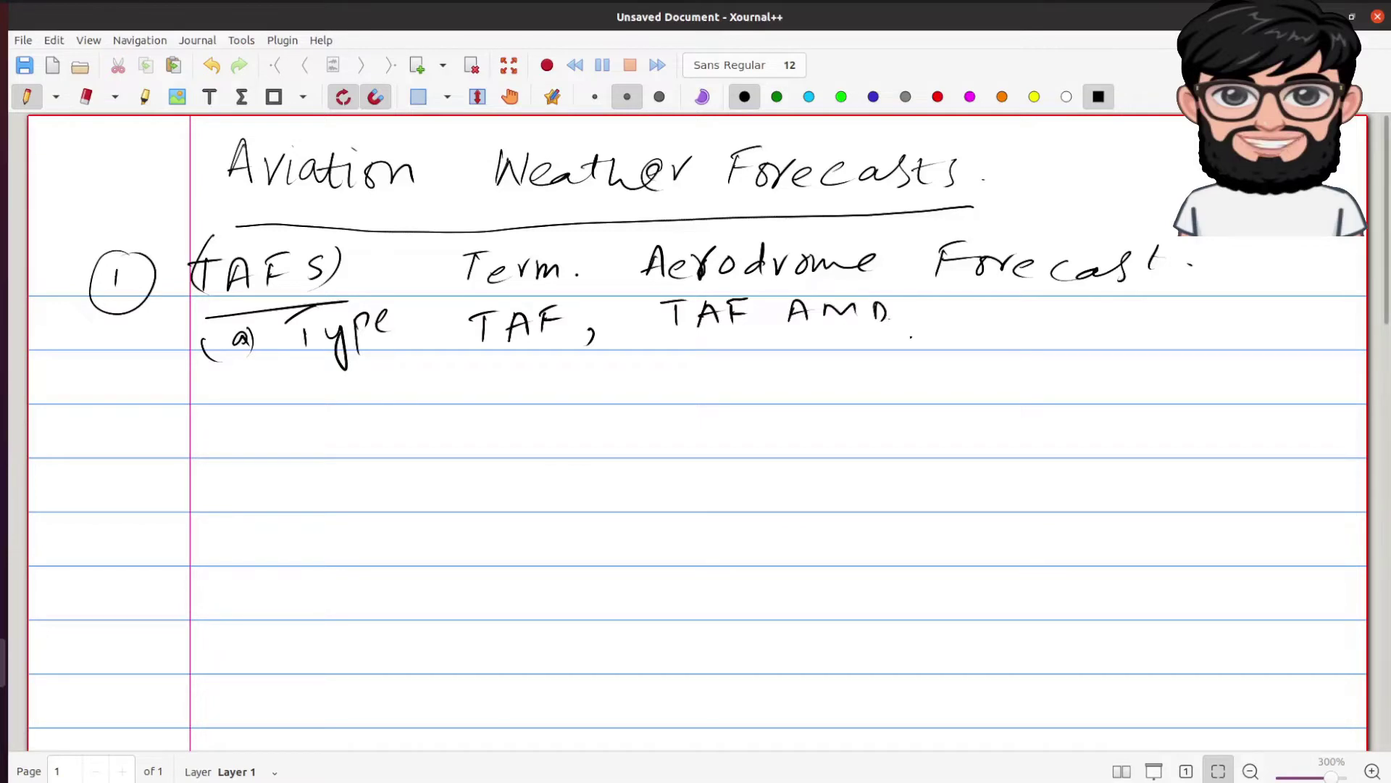
pyautogui.moveTo(940, 336); pyautogui.dragTo(1012, 308)
# - Finish the list with 'TAF COR' and label (b) on the next line
pyautogui.moveTo(1000, 309)
pyautogui.mouseDown()
pyautogui.moveTo(1001, 330)
pyautogui.moveTo(1042, 327)
pyautogui.mouseUp()
pyautogui.moveTo(1023, 321); pyautogui.dragTo(1051, 329)
pyautogui.moveTo(1049, 308)
pyautogui.mouseDown()
pyautogui.moveTo(1113, 324)
pyautogui.moveTo(1142, 304)
pyautogui.moveTo(1160, 326)
pyautogui.mouseUp()
pyautogui.moveTo(1160, 300); pyautogui.dragTo(1179, 325)
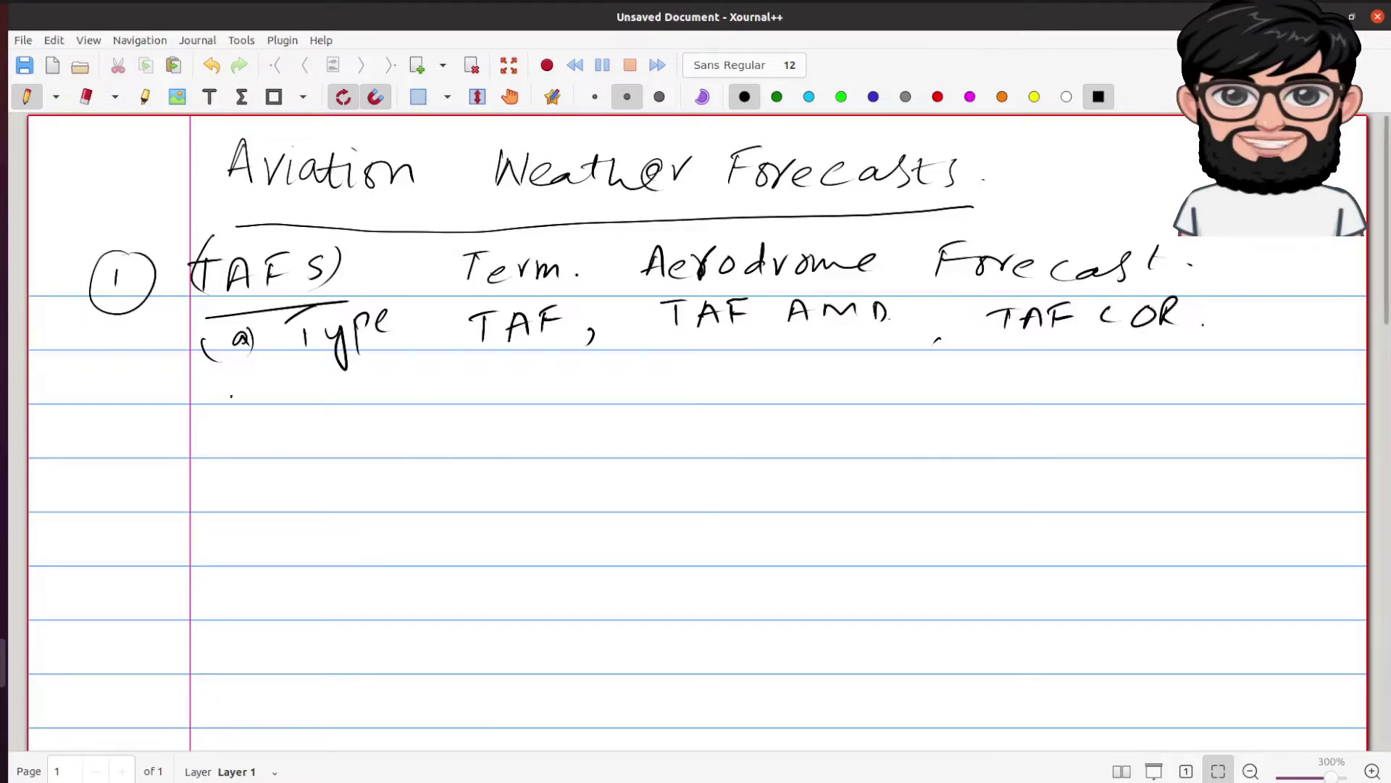
pyautogui.moveTo(233, 388); pyautogui.dragTo(260, 413)
pyautogui.moveTo(210, 391)
pyautogui.mouseDown()
pyautogui.moveTo(206, 408)
pyautogui.moveTo(226, 416)
pyautogui.mouseUp()
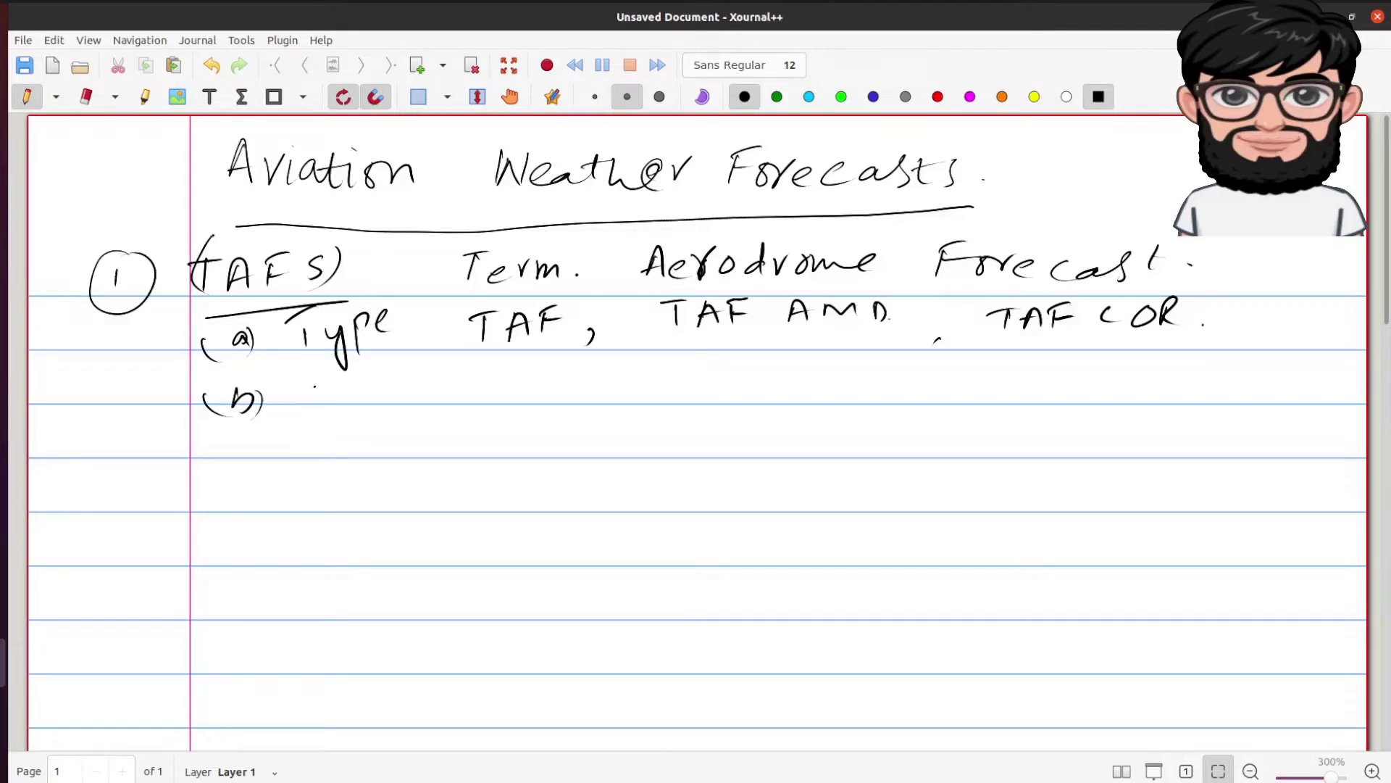
# - Write 'ICAO' after (b), then '(c) Date & Time.' on the next line
pyautogui.moveTo(310, 382)
pyautogui.mouseDown()
pyautogui.moveTo(308, 411)
pyautogui.moveTo(345, 403)
pyautogui.mouseUp()
pyautogui.moveTo(352, 404); pyautogui.dragTo(371, 395)
pyautogui.moveTo(398, 383)
pyautogui.mouseDown()
pyautogui.moveTo(406, 403)
pyautogui.moveTo(400, 383)
pyautogui.mouseUp()
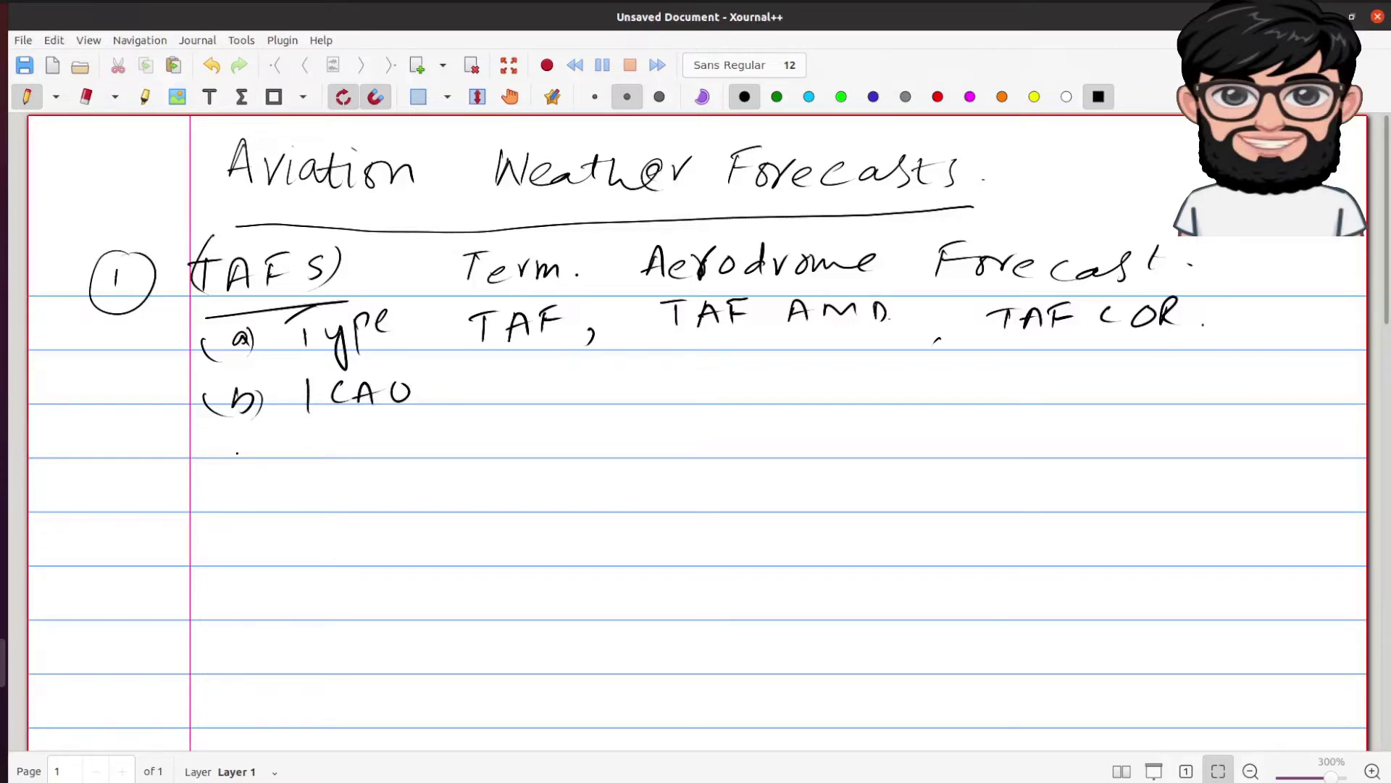
pyautogui.moveTo(252, 452); pyautogui.dragTo(248, 468)
pyautogui.moveTo(265, 442)
pyautogui.mouseDown()
pyautogui.moveTo(267, 475)
pyautogui.moveTo(223, 477)
pyautogui.mouseUp()
pyautogui.moveTo(321, 458); pyautogui.dragTo(322, 477)
pyautogui.moveTo(362, 461)
pyautogui.mouseDown()
pyautogui.moveTo(349, 471)
pyautogui.moveTo(366, 468)
pyautogui.mouseUp()
pyautogui.moveTo(384, 445)
pyautogui.mouseDown()
pyautogui.moveTo(389, 469)
pyautogui.moveTo(398, 452)
pyautogui.mouseUp()
pyautogui.moveTo(404, 459)
pyautogui.mouseDown()
pyautogui.moveTo(451, 436)
pyautogui.moveTo(519, 474)
pyautogui.mouseUp()
pyautogui.moveTo(504, 451); pyautogui.dragTo(533, 445)
pyautogui.moveTo(546, 454); pyautogui.dragTo(612, 451)
pyautogui.click(637, 453)
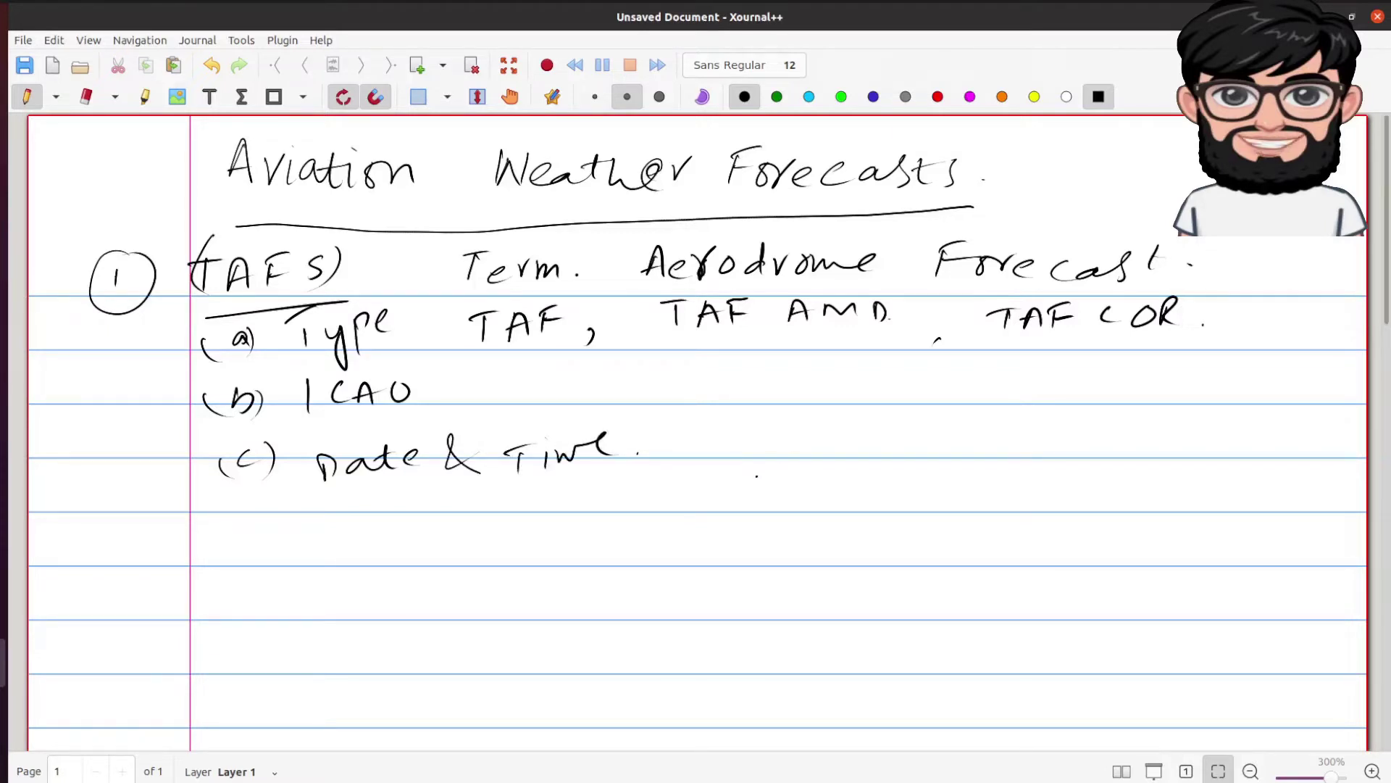
# - Write DA HO MI Z over underlines after Date & Time, then label (d) below
pyautogui.moveTo(713, 471); pyautogui.dragTo(773, 467)
pyautogui.moveTo(706, 425)
pyautogui.mouseDown()
pyautogui.moveTo(706, 445)
pyautogui.moveTo(768, 442)
pyautogui.mouseUp()
pyautogui.click(743, 445)
pyautogui.moveTo(749, 435); pyautogui.dragTo(893, 450)
pyautogui.moveTo(829, 415)
pyautogui.mouseDown()
pyautogui.moveTo(830, 434)
pyautogui.moveTo(849, 425)
pyautogui.mouseUp()
pyautogui.moveTo(849, 417)
pyautogui.mouseDown()
pyautogui.moveTo(849, 436)
pyautogui.moveTo(866, 419)
pyautogui.mouseUp()
pyautogui.moveTo(921, 467)
pyautogui.mouseDown()
pyautogui.moveTo(991, 460)
pyautogui.moveTo(964, 433)
pyautogui.moveTo(1087, 434)
pyautogui.mouseUp()
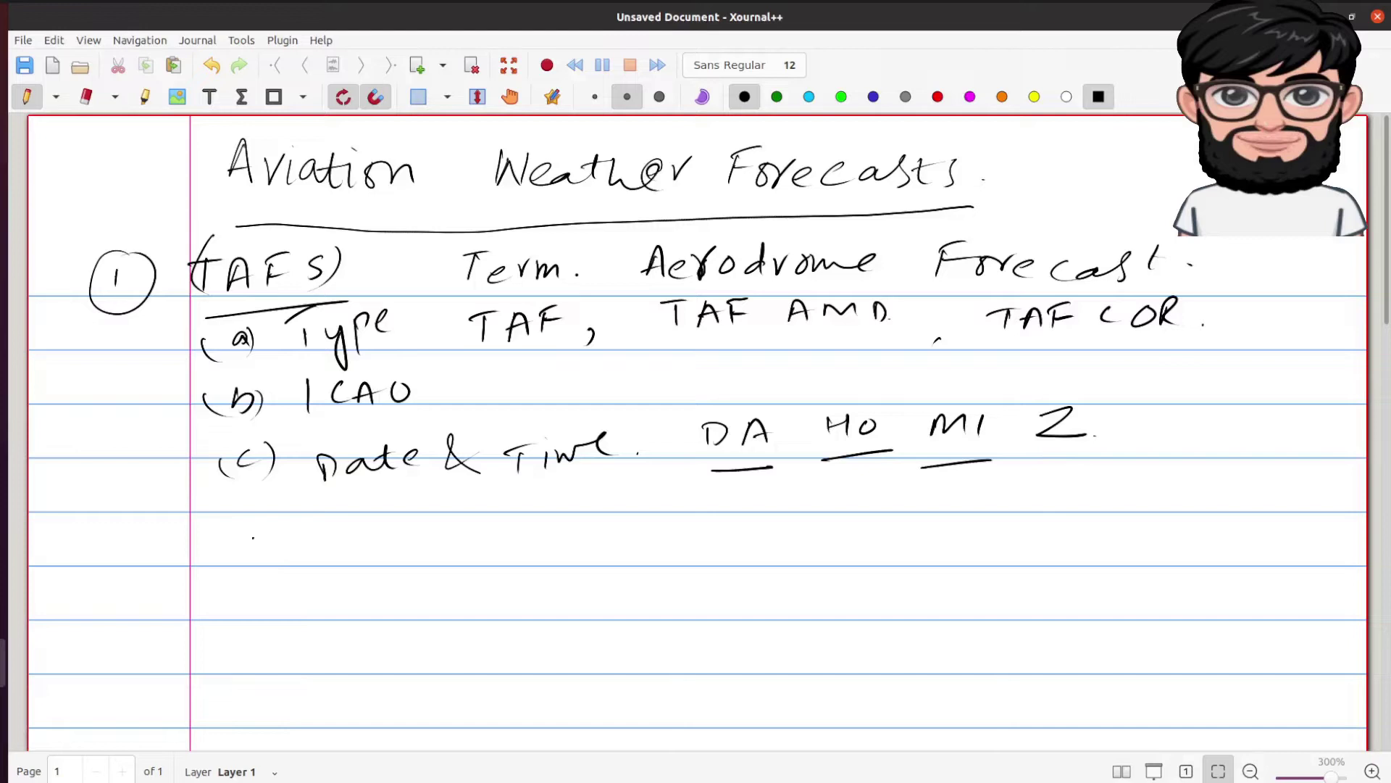
pyautogui.moveTo(252, 526)
pyautogui.mouseDown()
pyautogui.moveTo(249, 555)
pyautogui.moveTo(269, 552)
pyautogui.mouseUp()
pyautogui.moveTo(221, 529); pyautogui.dragTo(217, 564)
pyautogui.click(278, 540)
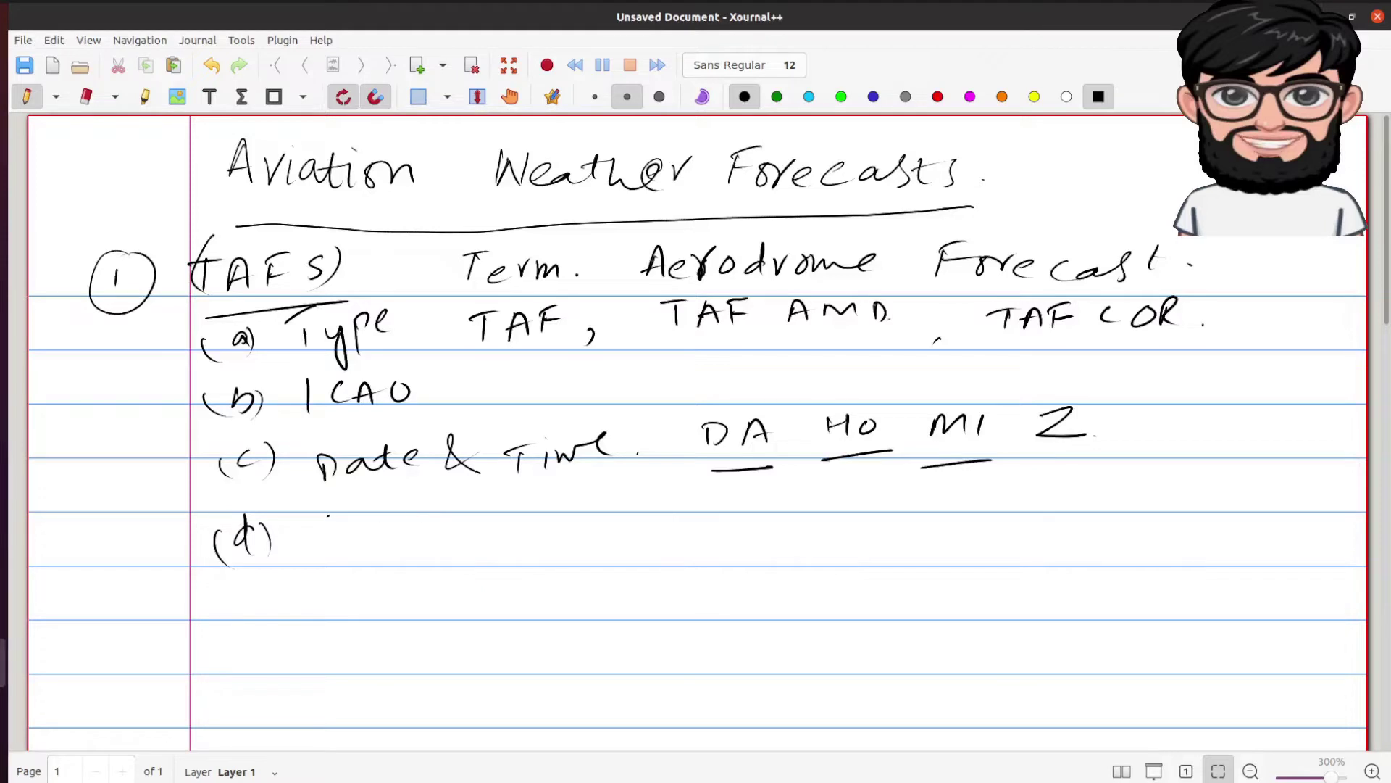
# - Handwrite 'Validity' on the (d) line beside its label
pyautogui.moveTo(323, 517)
pyautogui.mouseDown()
pyautogui.moveTo(335, 547)
pyautogui.moveTo(343, 512)
pyautogui.mouseUp()
pyautogui.moveTo(368, 535)
pyautogui.mouseDown()
pyautogui.moveTo(358, 544)
pyautogui.moveTo(378, 552)
pyautogui.mouseUp()
pyautogui.moveTo(385, 516); pyautogui.dragTo(402, 555)
pyautogui.click(409, 552)
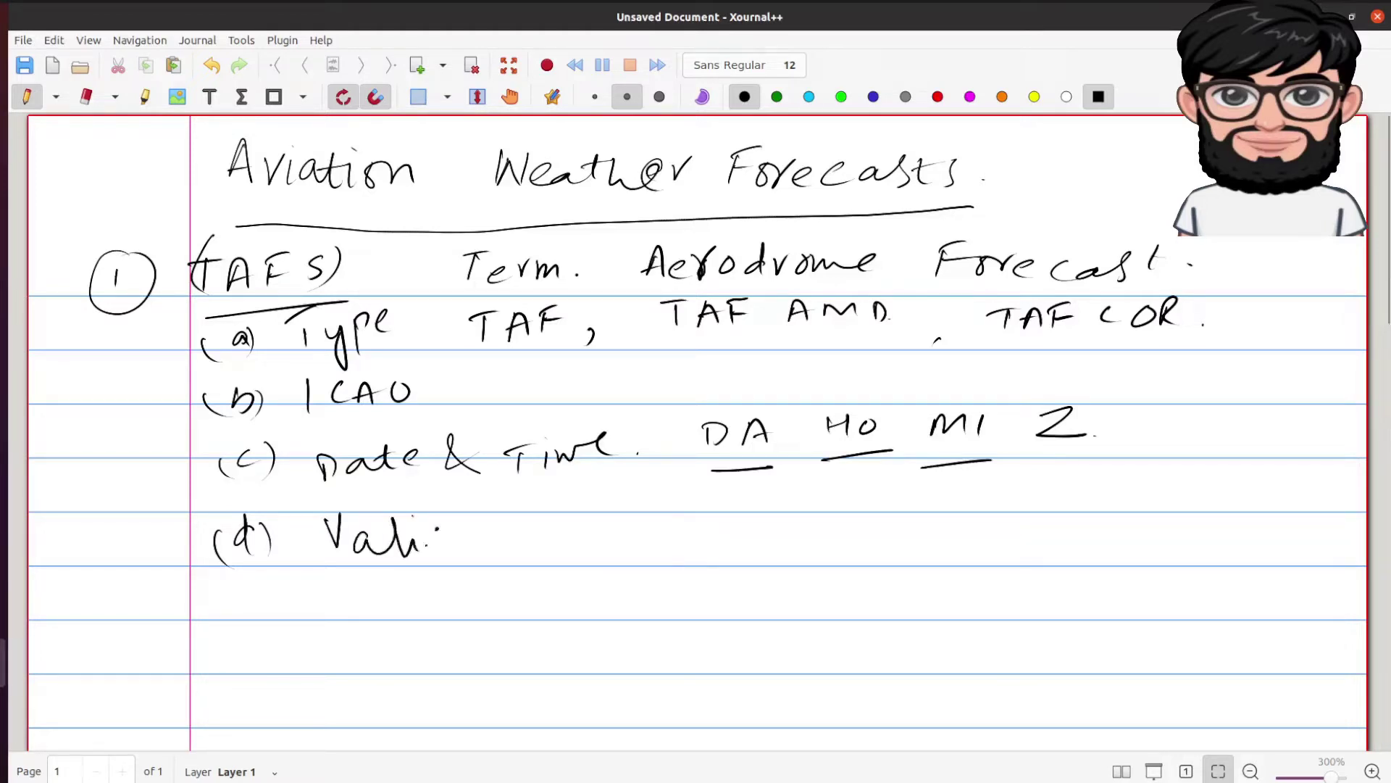
pyautogui.moveTo(437, 532); pyautogui.dragTo(443, 552)
pyautogui.moveTo(455, 537)
pyautogui.mouseDown()
pyautogui.moveTo(490, 550)
pyautogui.moveTo(511, 523)
pyautogui.mouseUp()
pyautogui.moveTo(515, 525); pyautogui.dragTo(531, 563)
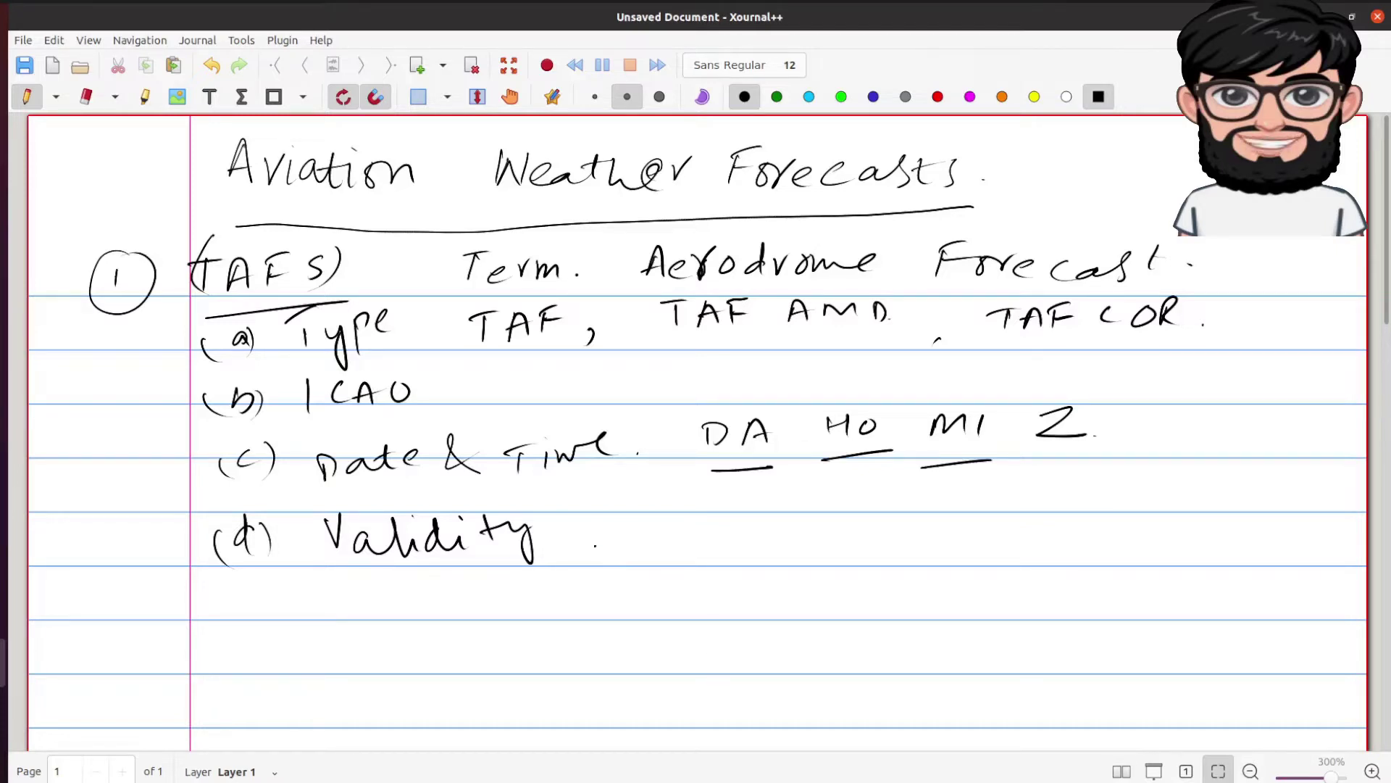
# - Write 0900/0924 after Validity, underline its digit pairs, and label (e) below
pyautogui.moveTo(661, 524)
pyautogui.mouseDown()
pyautogui.moveTo(712, 507)
pyautogui.moveTo(715, 542)
pyautogui.moveTo(743, 517)
pyautogui.mouseUp()
pyautogui.moveTo(774, 514)
pyautogui.mouseDown()
pyautogui.moveTo(803, 534)
pyautogui.moveTo(794, 550)
pyautogui.moveTo(834, 520)
pyautogui.moveTo(855, 545)
pyautogui.moveTo(900, 539)
pyautogui.mouseUp()
pyautogui.moveTo(915, 516); pyautogui.dragTo(926, 539)
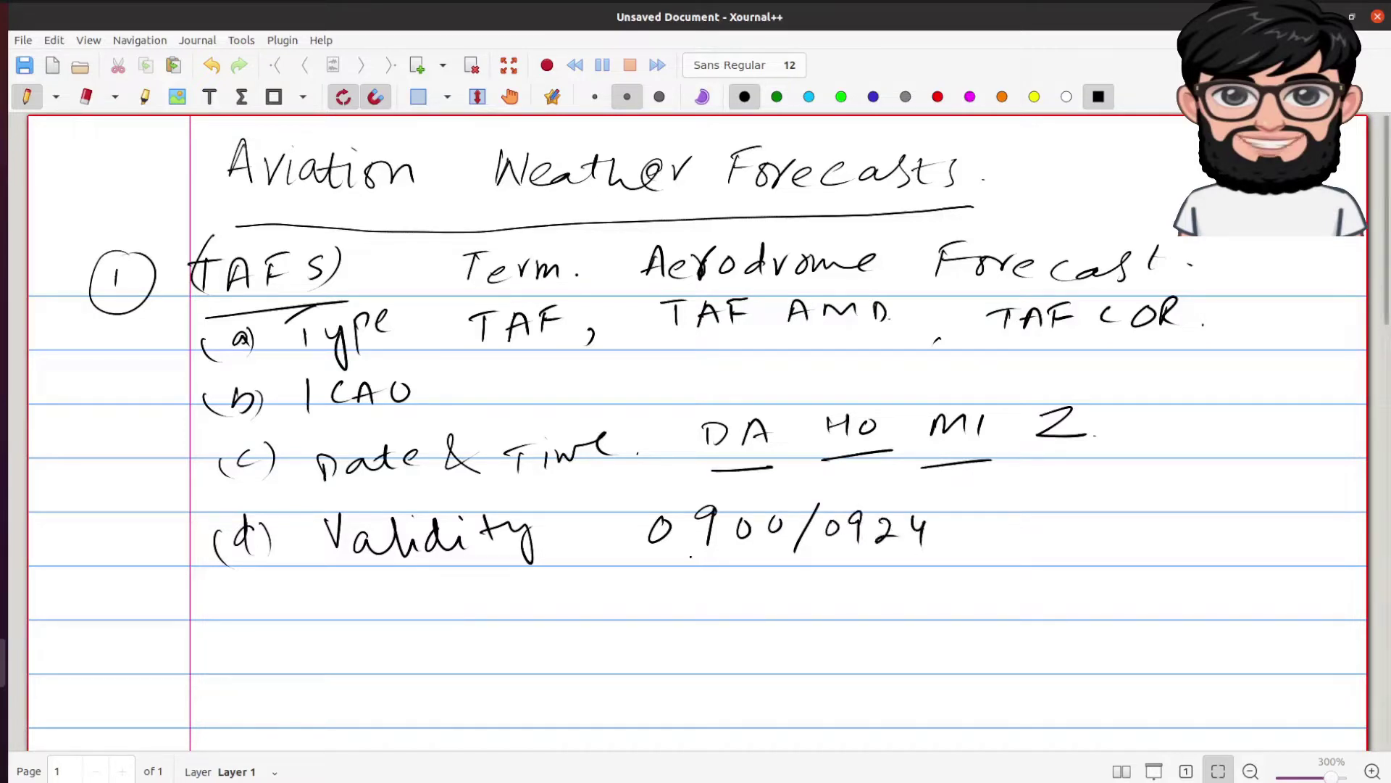
pyautogui.moveTo(646, 565)
pyautogui.mouseDown()
pyautogui.moveTo(719, 560)
pyautogui.moveTo(702, 574)
pyautogui.moveTo(717, 572)
pyautogui.moveTo(778, 542)
pyautogui.moveTo(937, 548)
pyautogui.mouseUp()
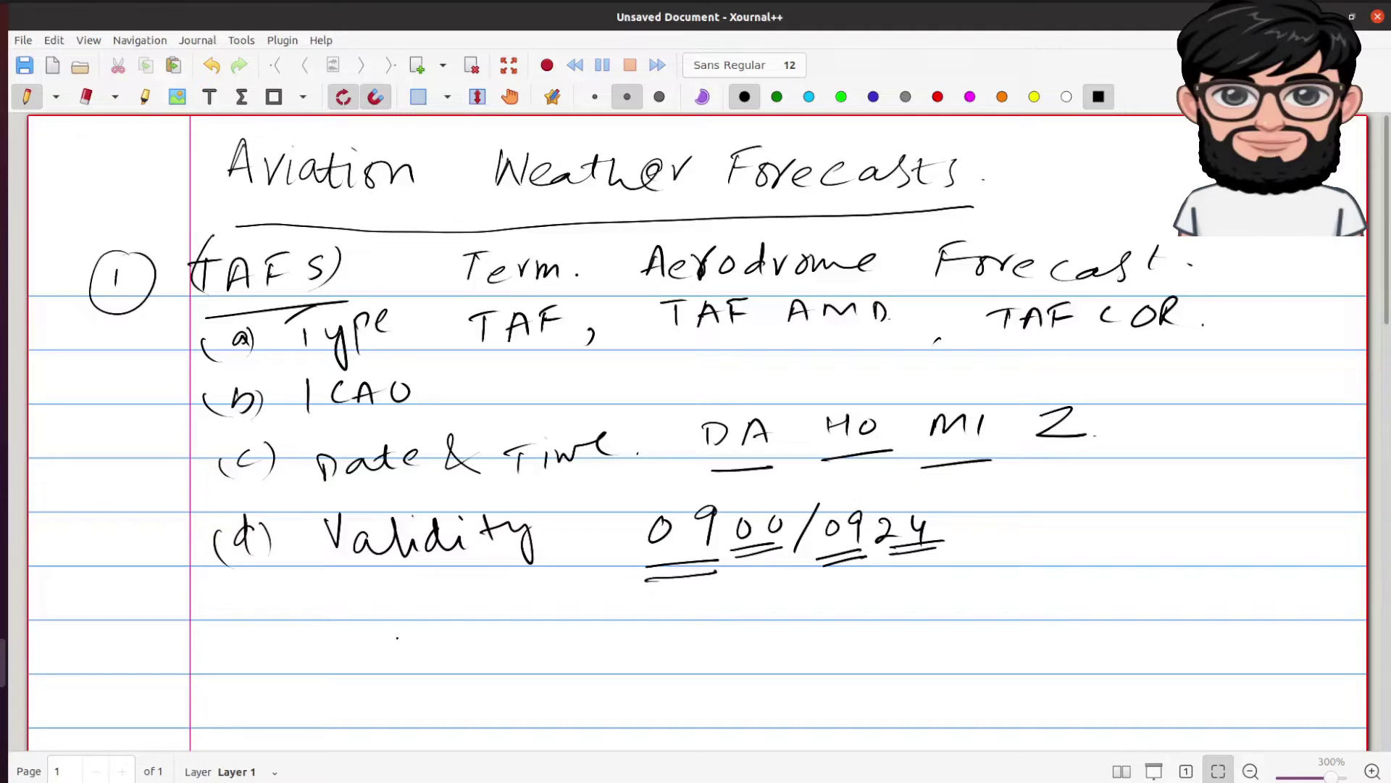
pyautogui.moveTo(246, 622)
pyautogui.mouseDown()
pyautogui.moveTo(255, 613)
pyautogui.moveTo(259, 638)
pyautogui.mouseUp()
pyautogui.moveTo(273, 612)
pyautogui.mouseDown()
pyautogui.moveTo(276, 636)
pyautogui.moveTo(244, 648)
pyautogui.mouseUp()
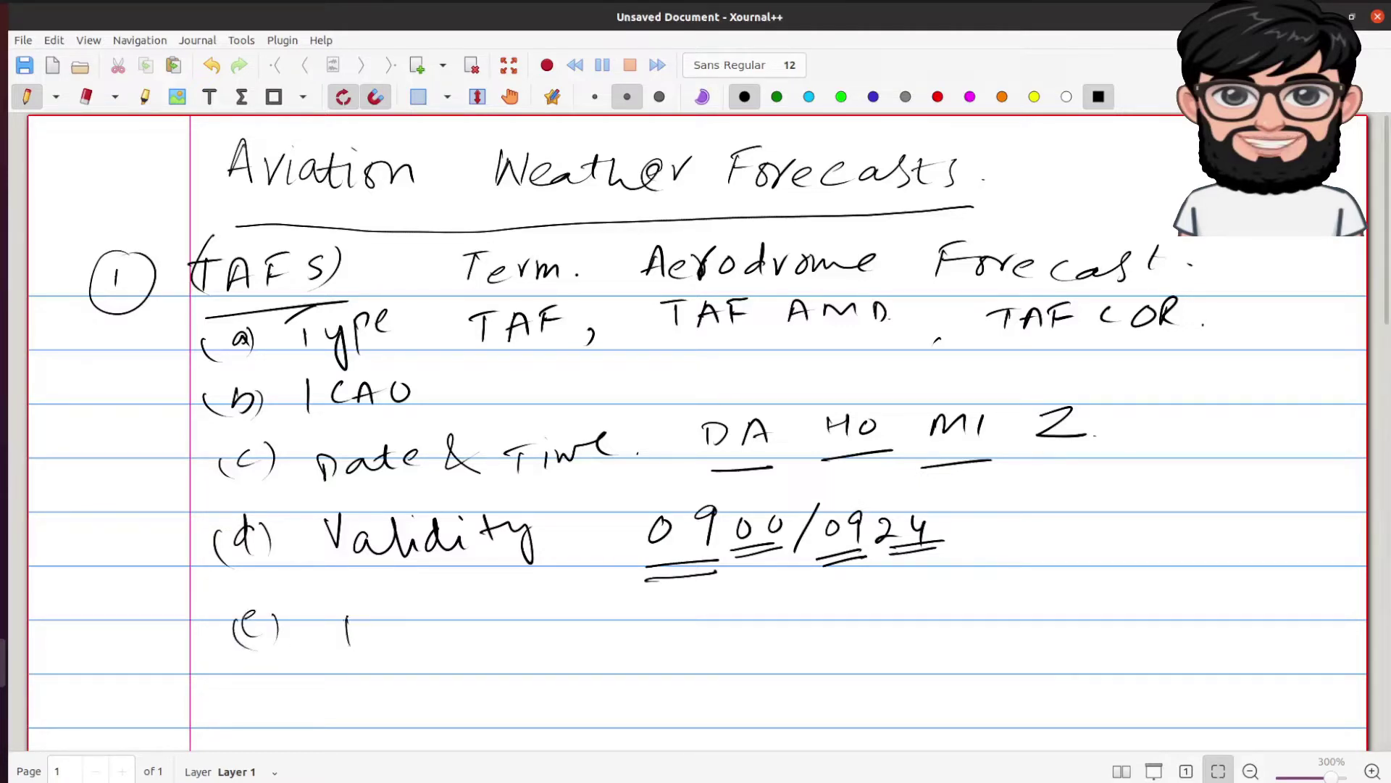
# - Write 'Forecasts' after the (e) label and scroll the page down
pyautogui.moveTo(343, 615); pyautogui.dragTo(367, 613)
pyautogui.moveTo(347, 616)
pyautogui.mouseDown()
pyautogui.moveTo(349, 646)
pyautogui.moveTo(381, 641)
pyautogui.mouseUp()
pyautogui.moveTo(384, 637)
pyautogui.mouseDown()
pyautogui.moveTo(407, 623)
pyautogui.moveTo(505, 636)
pyautogui.mouseUp()
pyautogui.click(458, 627)
pyautogui.moveTo(516, 611); pyautogui.dragTo(529, 638)
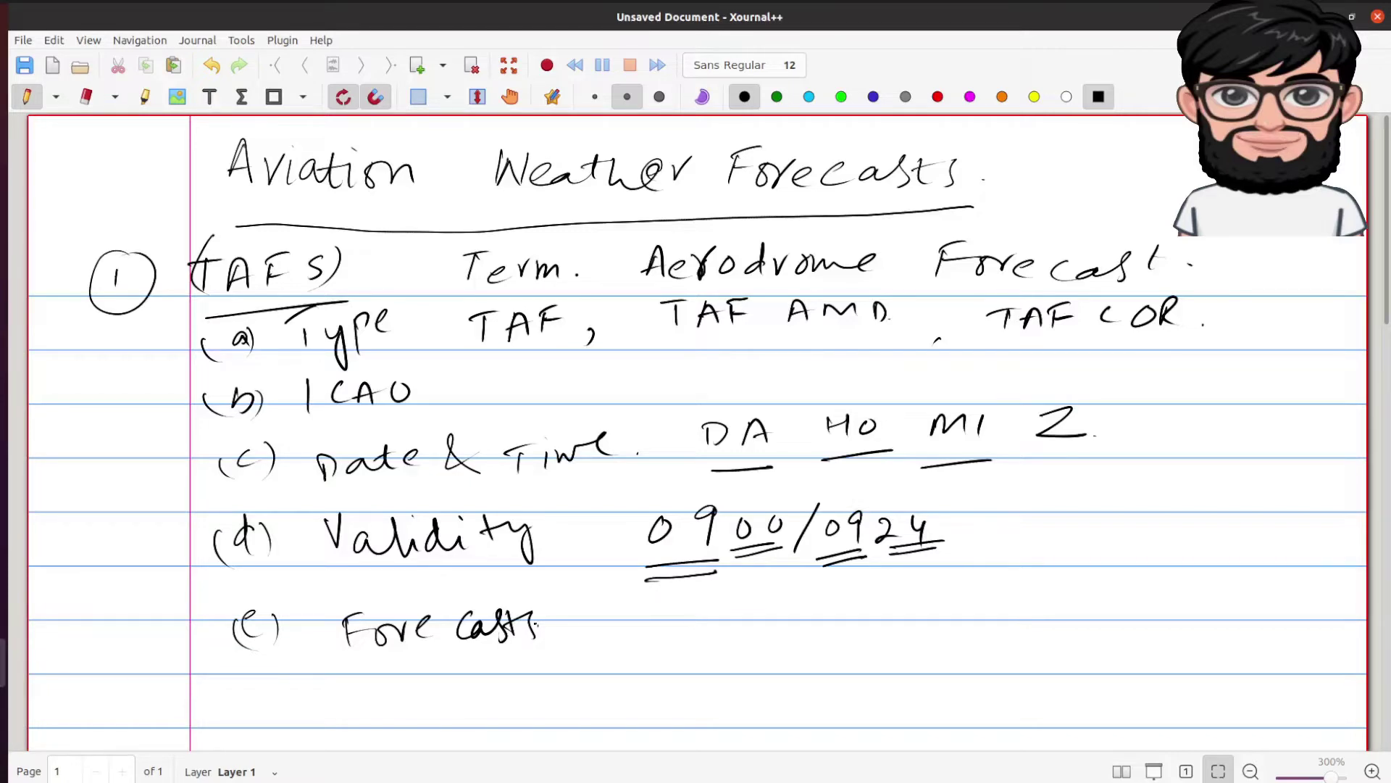
pyautogui.scroll(-10, 537, 623)
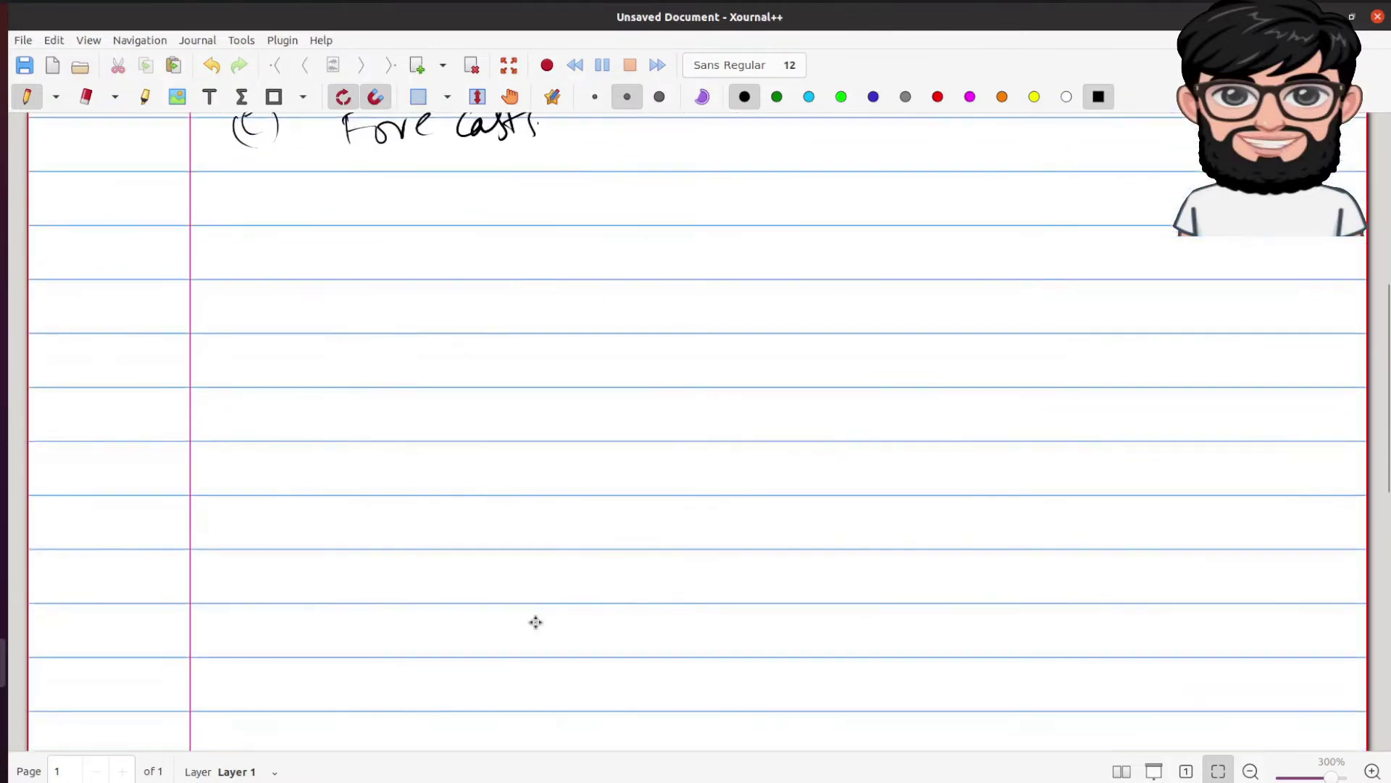
# - Draw a circled 2 in the margin and write 'Aviation Area' beside it
pyautogui.scroll(-5, 536, 623)
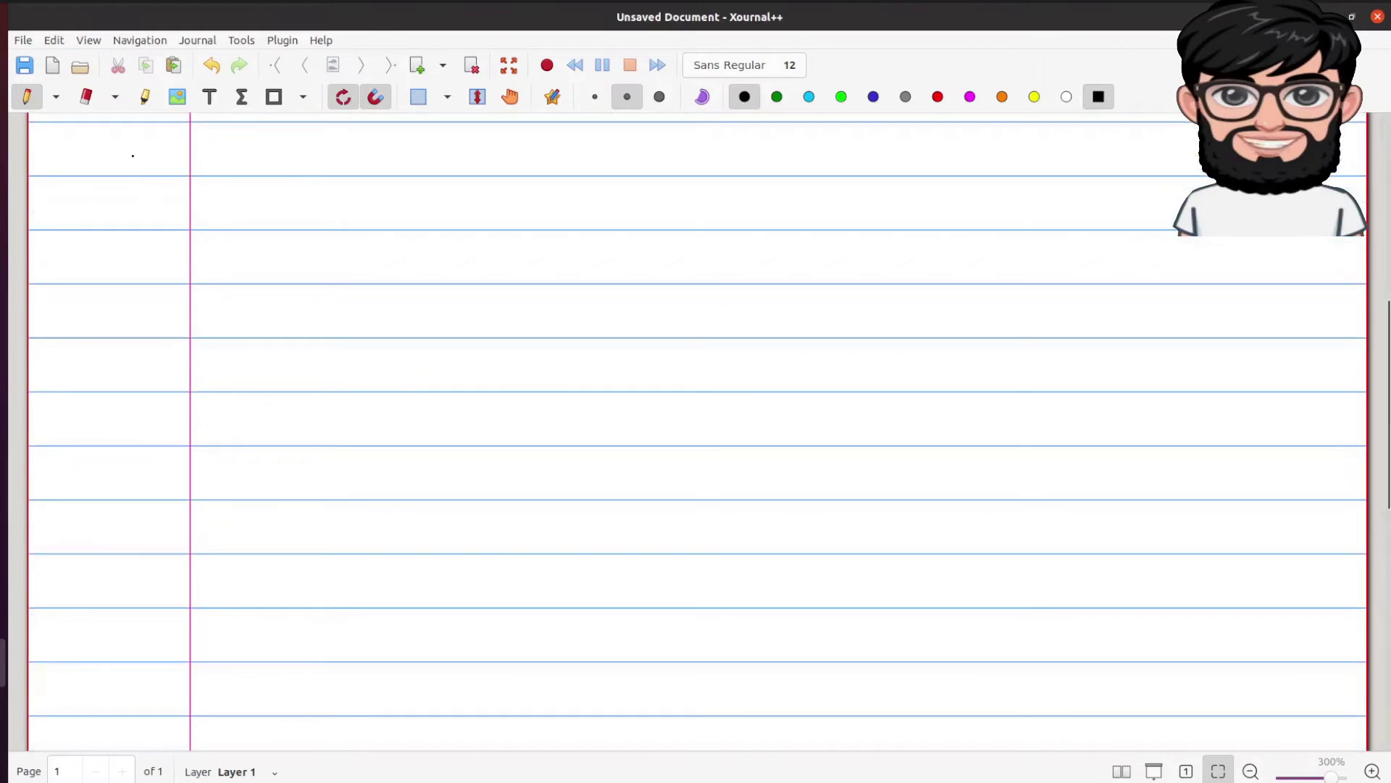
pyautogui.moveTo(131, 152)
pyautogui.mouseDown()
pyautogui.moveTo(144, 174)
pyautogui.moveTo(158, 140)
pyautogui.mouseUp()
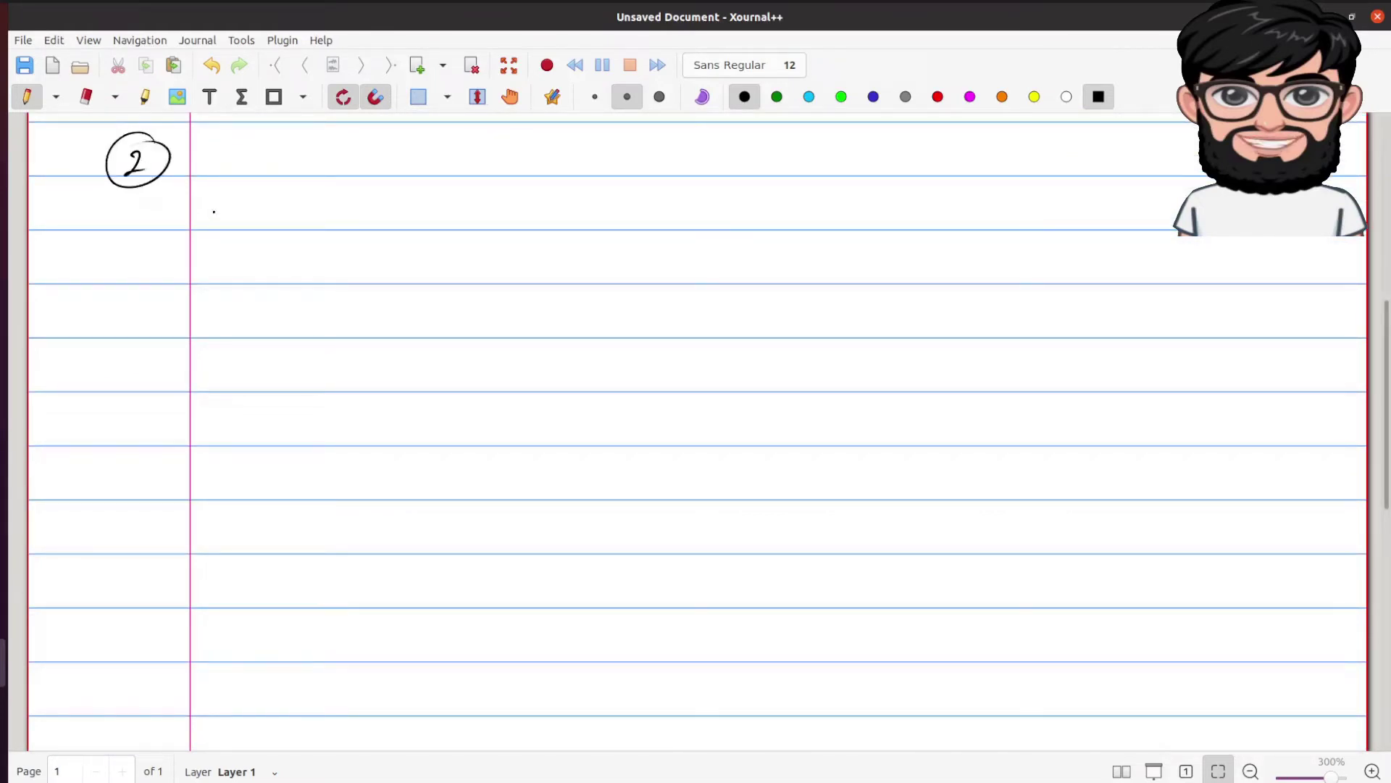
pyautogui.moveTo(223, 176); pyautogui.dragTo(250, 162)
pyautogui.moveTo(255, 158)
pyautogui.mouseDown()
pyautogui.moveTo(274, 157)
pyautogui.moveTo(282, 178)
pyautogui.mouseUp()
pyautogui.moveTo(314, 158)
pyautogui.mouseDown()
pyautogui.moveTo(303, 168)
pyautogui.moveTo(325, 174)
pyautogui.mouseUp()
pyautogui.moveTo(331, 149)
pyautogui.mouseDown()
pyautogui.moveTo(334, 177)
pyautogui.moveTo(353, 153)
pyautogui.mouseUp()
pyautogui.moveTo(355, 164)
pyautogui.mouseDown()
pyautogui.moveTo(515, 174)
pyautogui.moveTo(511, 163)
pyautogui.mouseUp()
pyautogui.moveTo(527, 174)
pyautogui.mouseDown()
pyautogui.moveTo(544, 155)
pyautogui.moveTo(580, 162)
pyautogui.mouseUp()
pyautogui.moveTo(584, 159); pyautogui.dragTo(609, 163)
# - Finish the heading with 'Forecast.' and write 'FA.' on the line below
pyautogui.moveTo(724, 173); pyautogui.dragTo(730, 151)
pyautogui.click(740, 161)
pyautogui.moveTo(717, 152)
pyautogui.mouseDown()
pyautogui.moveTo(743, 144)
pyautogui.moveTo(761, 161)
pyautogui.mouseUp()
pyautogui.moveTo(769, 161); pyautogui.dragTo(793, 151)
pyautogui.moveTo(800, 157); pyautogui.dragTo(850, 164)
pyautogui.moveTo(869, 155); pyautogui.dragTo(919, 165)
pyautogui.click(920, 164)
pyautogui.moveTo(910, 143); pyautogui.dragTo(932, 142)
pyautogui.click(955, 152)
pyautogui.click(966, 151)
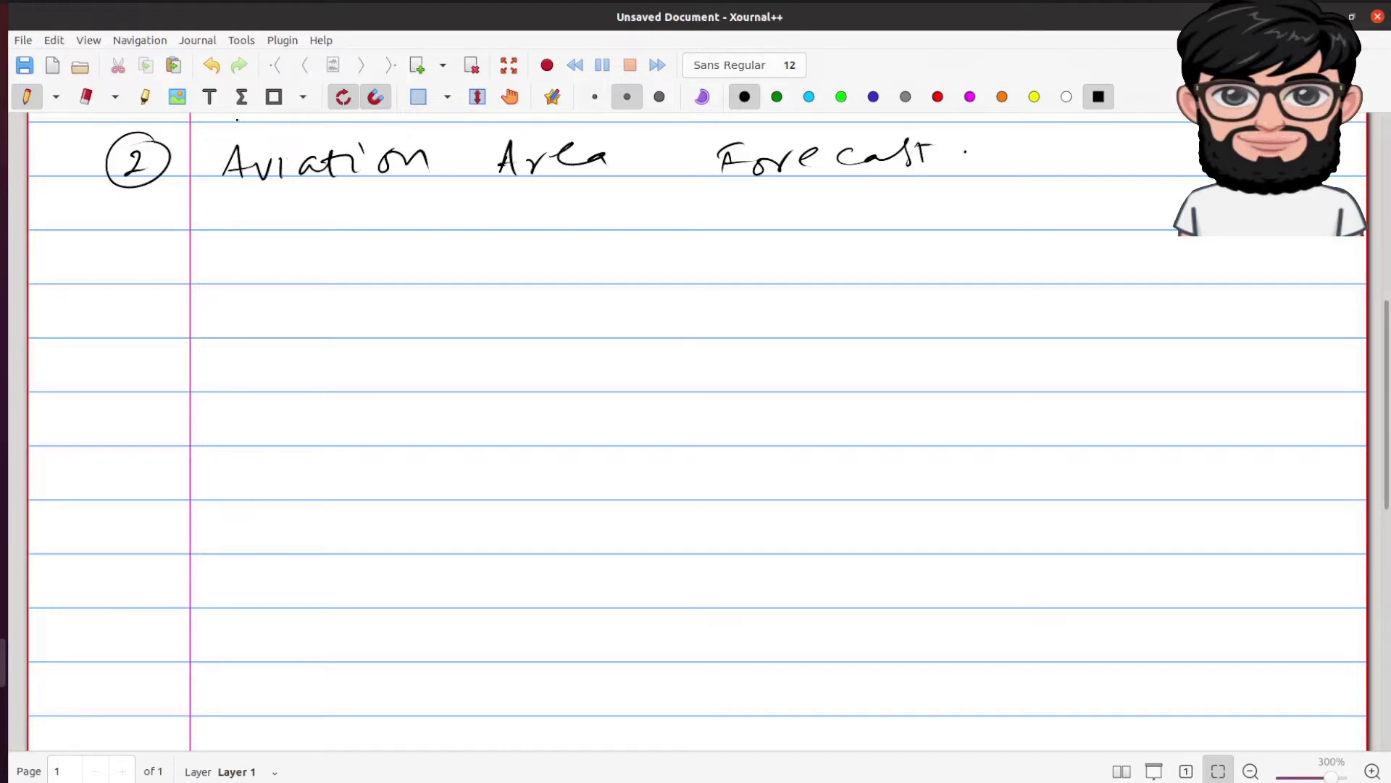
pyautogui.moveTo(252, 205)
pyautogui.mouseDown()
pyautogui.moveTo(251, 228)
pyautogui.moveTo(276, 202)
pyautogui.mouseUp()
pyautogui.moveTo(255, 221)
pyautogui.mouseDown()
pyautogui.moveTo(318, 226)
pyautogui.moveTo(312, 216)
pyautogui.mouseUp()
pyautogui.click(340, 219)
# - Draw a circled 3 in the margin and write 'Details' beside it
pyautogui.moveTo(135, 284); pyautogui.dragTo(141, 304)
pyautogui.moveTo(142, 259)
pyautogui.mouseDown()
pyautogui.moveTo(116, 305)
pyautogui.moveTo(150, 259)
pyautogui.mouseUp()
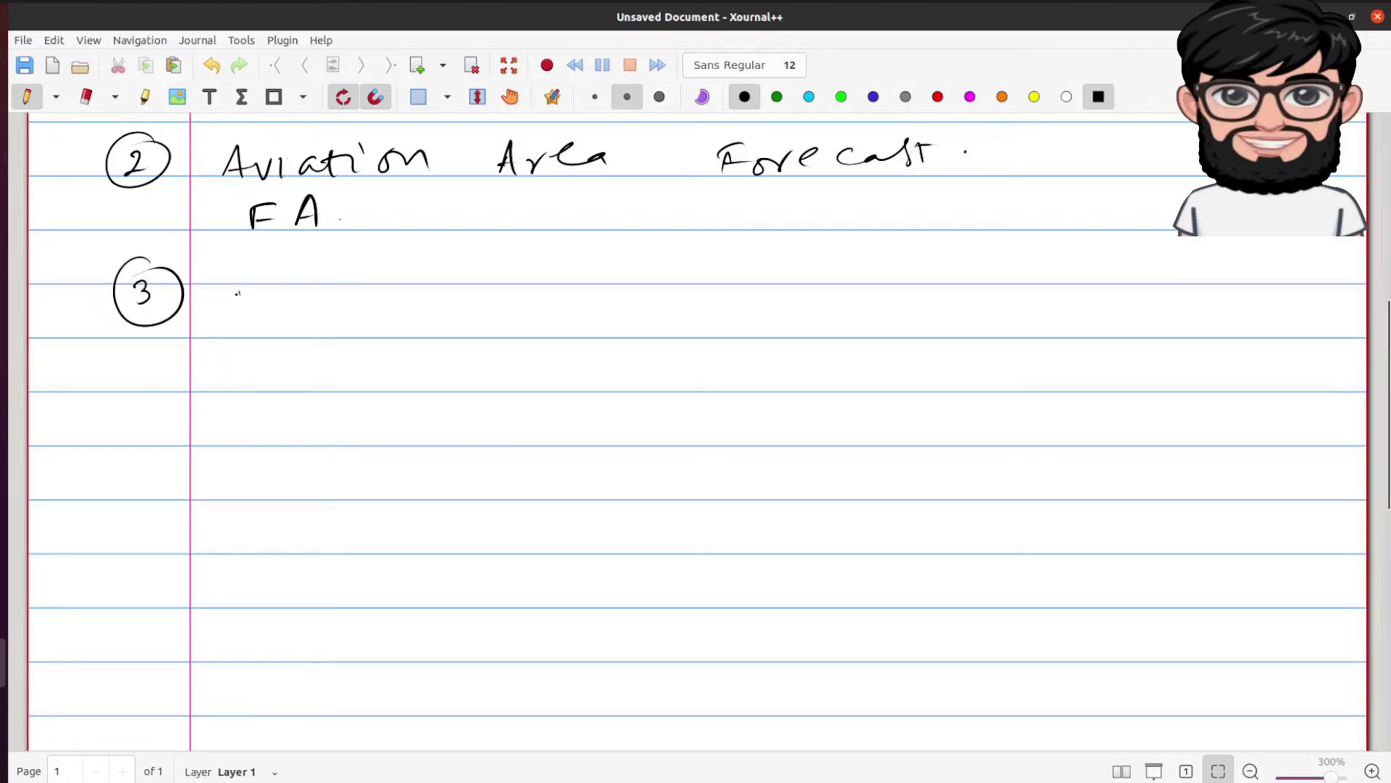
pyautogui.moveTo(236, 287); pyautogui.dragTo(237, 312)
pyautogui.moveTo(237, 289)
pyautogui.mouseDown()
pyautogui.moveTo(244, 313)
pyautogui.moveTo(288, 304)
pyautogui.mouseUp()
pyautogui.moveTo(297, 287)
pyautogui.mouseDown()
pyautogui.moveTo(300, 309)
pyautogui.moveTo(313, 290)
pyautogui.mouseUp()
pyautogui.moveTo(315, 299); pyautogui.dragTo(350, 302)
pyautogui.moveTo(348, 290); pyautogui.dragTo(373, 302)
pyautogui.moveTo(396, 284); pyautogui.dragTo(390, 310)
# - Dot the i and complete the heading with 'of FA..'
pyautogui.click(495, 306)
pyautogui.moveTo(473, 292)
pyautogui.mouseDown()
pyautogui.moveTo(495, 289)
pyautogui.moveTo(497, 327)
pyautogui.mouseUp()
pyautogui.moveTo(488, 304); pyautogui.dragTo(544, 312)
pyautogui.moveTo(549, 288)
pyautogui.mouseDown()
pyautogui.moveTo(575, 284)
pyautogui.moveTo(571, 297)
pyautogui.mouseUp()
pyautogui.moveTo(584, 305)
pyautogui.mouseDown()
pyautogui.moveTo(607, 273)
pyautogui.moveTo(610, 308)
pyautogui.mouseUp()
pyautogui.click(623, 295)
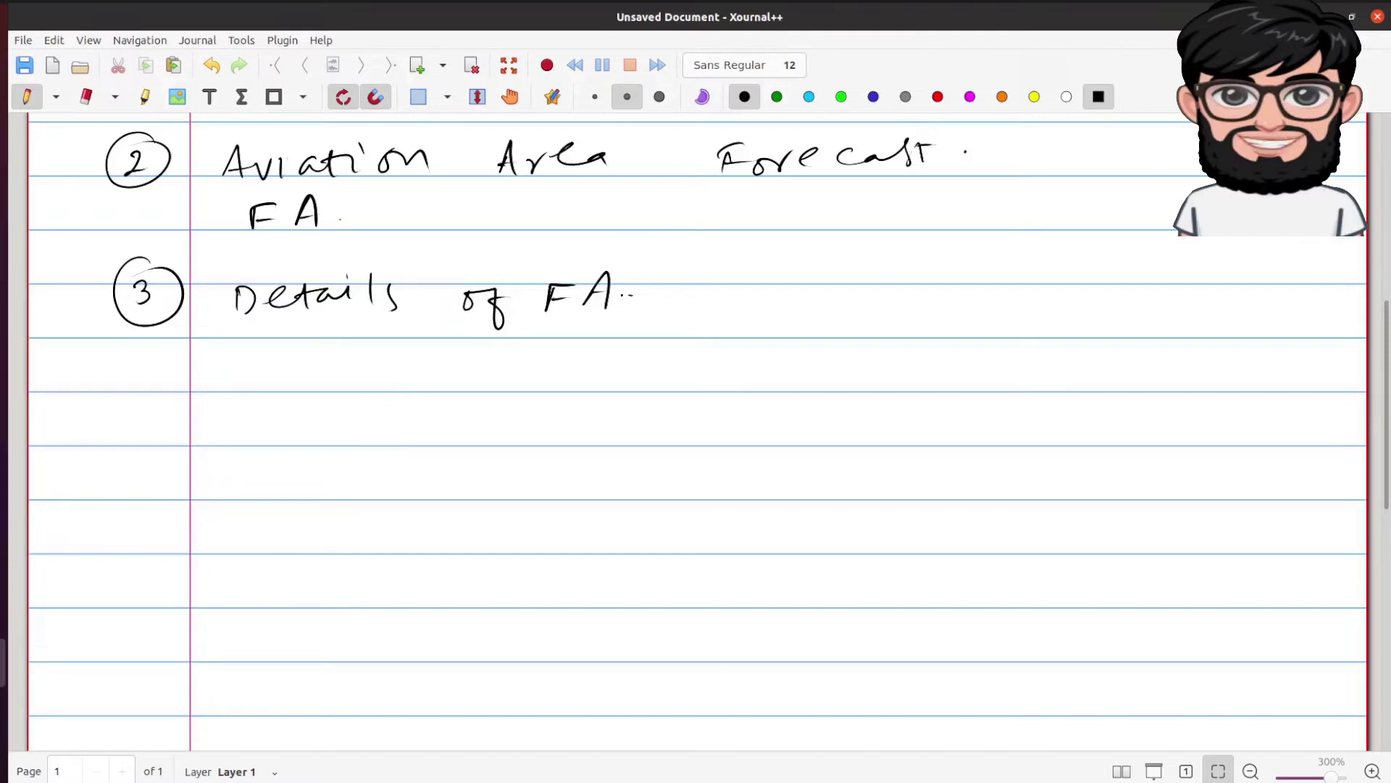
# - Write '(a) Synopsis.' below the Details of FA heading
pyautogui.moveTo(248, 365); pyautogui.dragTo(265, 373)
pyautogui.click(254, 369)
pyautogui.moveTo(224, 355); pyautogui.dragTo(219, 381)
pyautogui.moveTo(350, 355)
pyautogui.mouseDown()
pyautogui.moveTo(340, 389)
pyautogui.moveTo(373, 407)
pyautogui.moveTo(426, 376)
pyautogui.moveTo(452, 404)
pyautogui.mouseUp()
pyautogui.moveTo(454, 365); pyautogui.dragTo(520, 379)
pyautogui.click(551, 369)
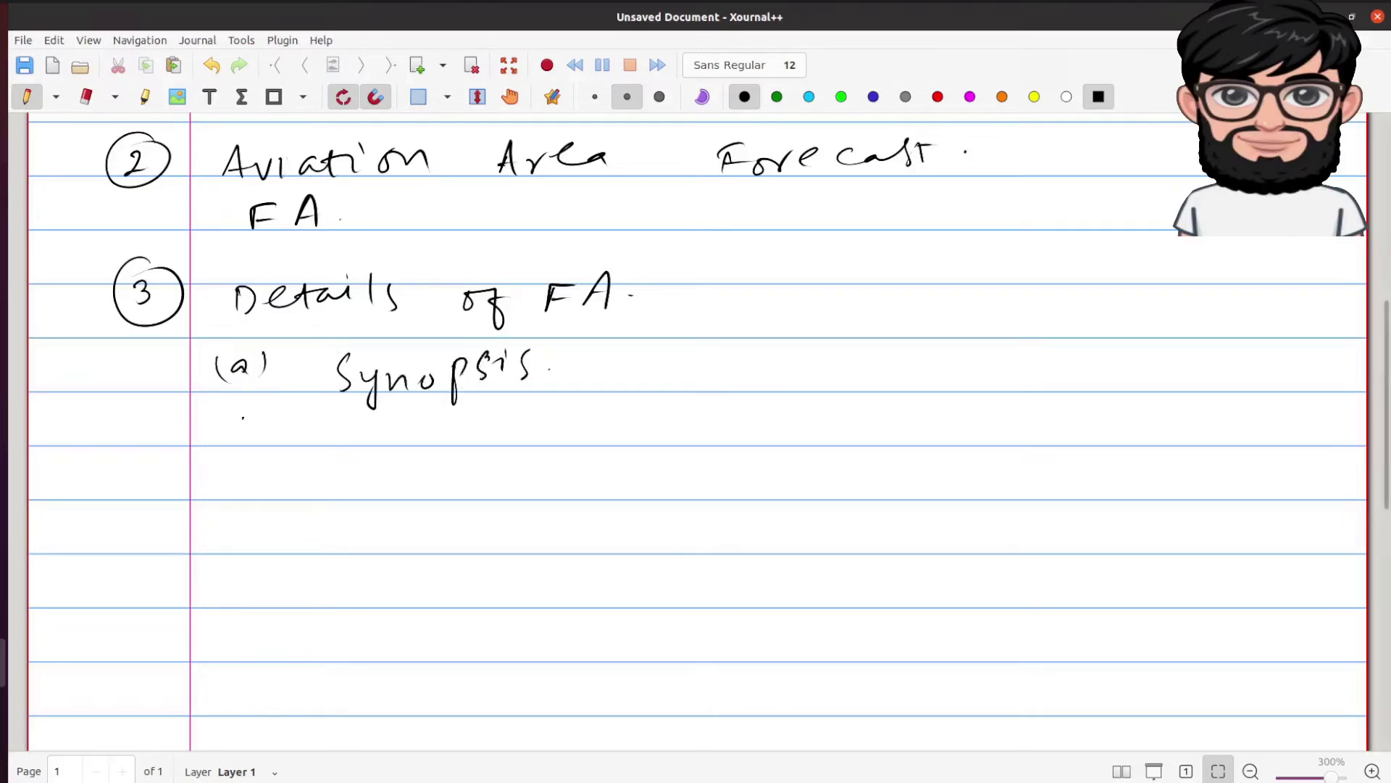
# - Write '(b) clouds &' on the next line
pyautogui.moveTo(240, 411); pyautogui.dragTo(259, 437)
pyautogui.moveTo(224, 420); pyautogui.dragTo(220, 439)
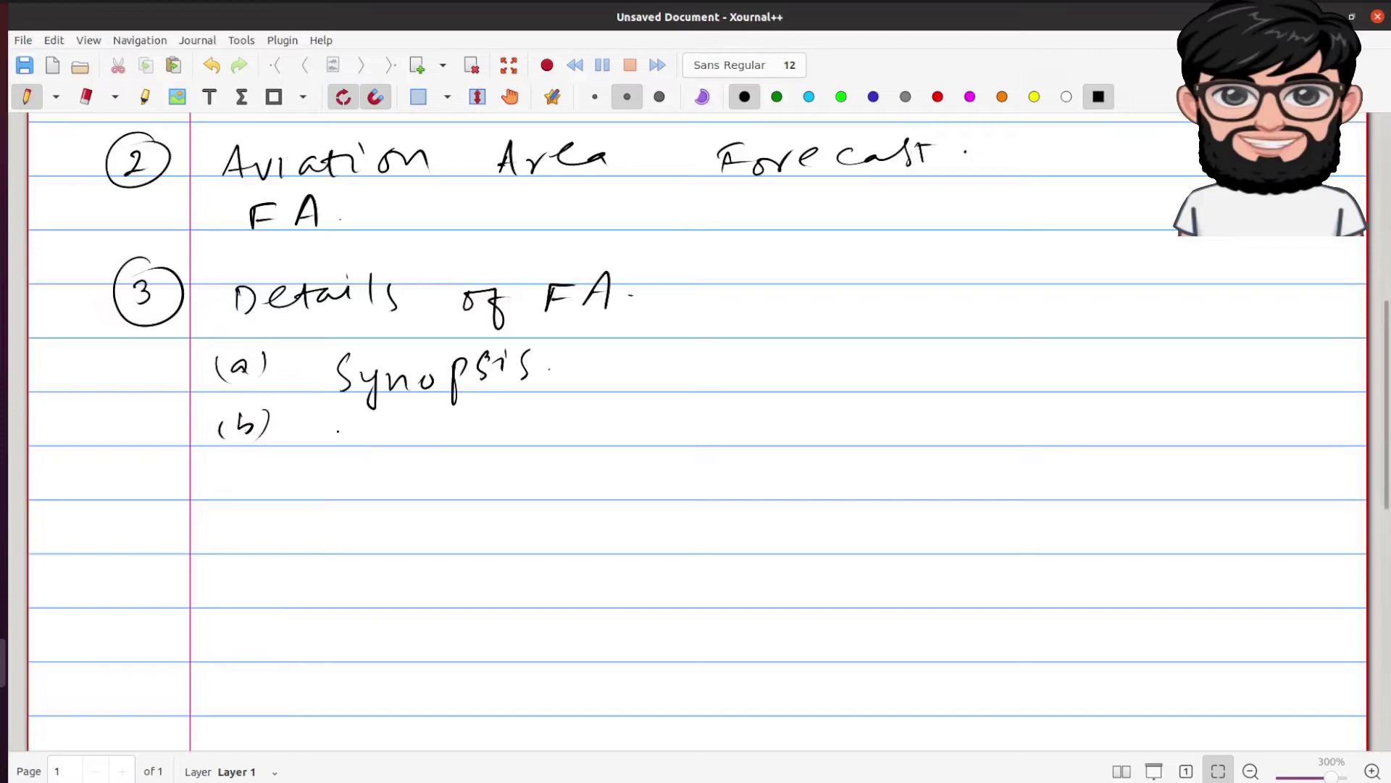
pyautogui.moveTo(348, 428); pyautogui.dragTo(332, 445)
pyautogui.moveTo(367, 423)
pyautogui.mouseDown()
pyautogui.moveTo(369, 449)
pyautogui.moveTo(451, 403)
pyautogui.moveTo(447, 437)
pyautogui.mouseUp()
pyautogui.moveTo(479, 418); pyautogui.dragTo(472, 443)
pyautogui.moveTo(566, 443)
pyautogui.mouseDown()
pyautogui.moveTo(542, 404)
pyautogui.moveTo(555, 429)
pyautogui.mouseUp()
pyautogui.moveTo(592, 425)
pyautogui.mouseDown()
pyautogui.moveTo(596, 436)
pyautogui.moveTo(615, 423)
pyautogui.mouseUp()
pyautogui.moveTo(627, 427); pyautogui.dragTo(653, 423)
# - Finish the line with 'weather.' after the ampersand
pyautogui.moveTo(670, 422)
pyautogui.mouseDown()
pyautogui.moveTo(692, 426)
pyautogui.moveTo(698, 408)
pyautogui.mouseUp()
pyautogui.moveTo(709, 417); pyautogui.dragTo(726, 414)
pyautogui.click(736, 412)
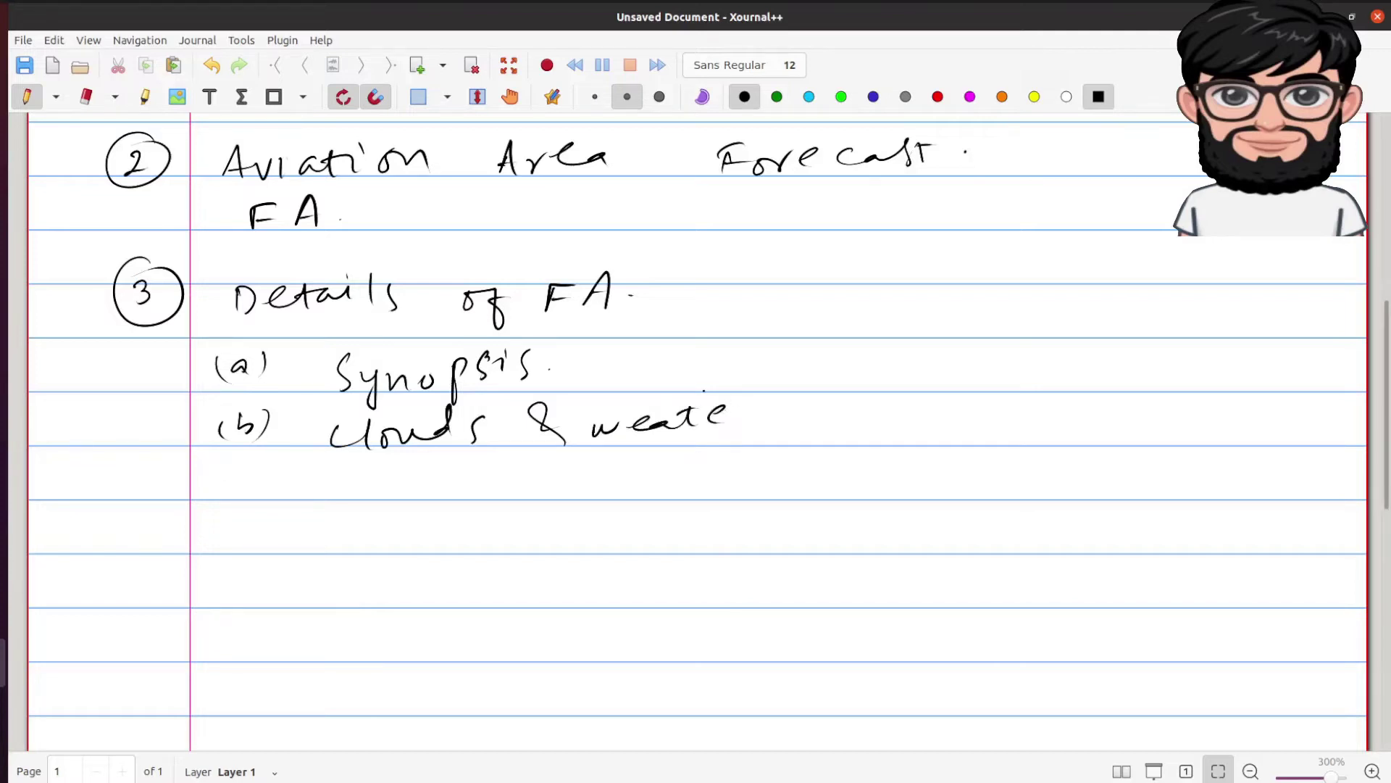
pyautogui.moveTo(719, 395); pyautogui.dragTo(729, 425)
pyautogui.moveTo(728, 416); pyautogui.dragTo(786, 416)
pyautogui.moveTo(784, 424); pyautogui.dragTo(800, 403)
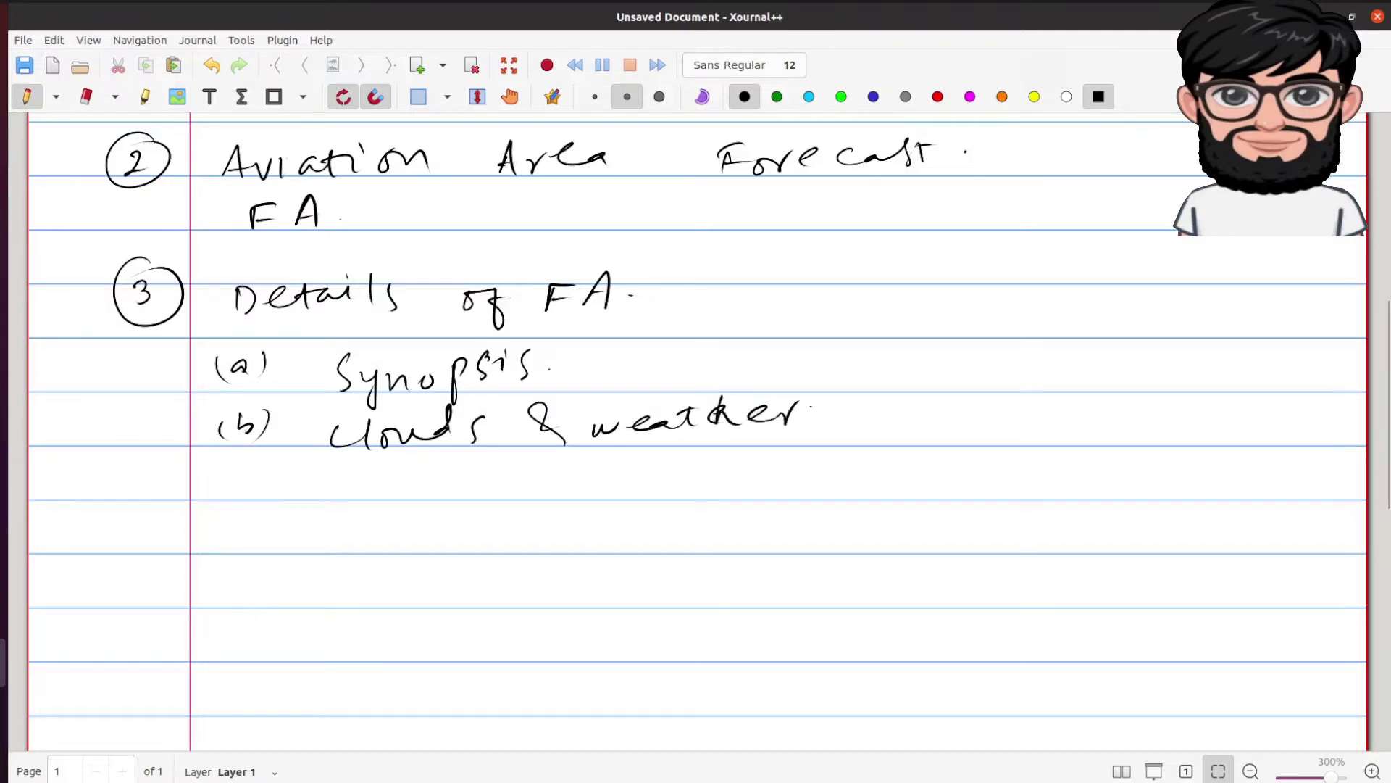
pyautogui.click(811, 408)
# - Write '(c) category' on the next line and add a dash after 'weather'
pyautogui.moveTo(242, 473); pyautogui.dragTo(239, 495)
pyautogui.moveTo(261, 476)
pyautogui.mouseDown()
pyautogui.moveTo(257, 493)
pyautogui.moveTo(277, 493)
pyautogui.mouseUp()
pyautogui.click(289, 475)
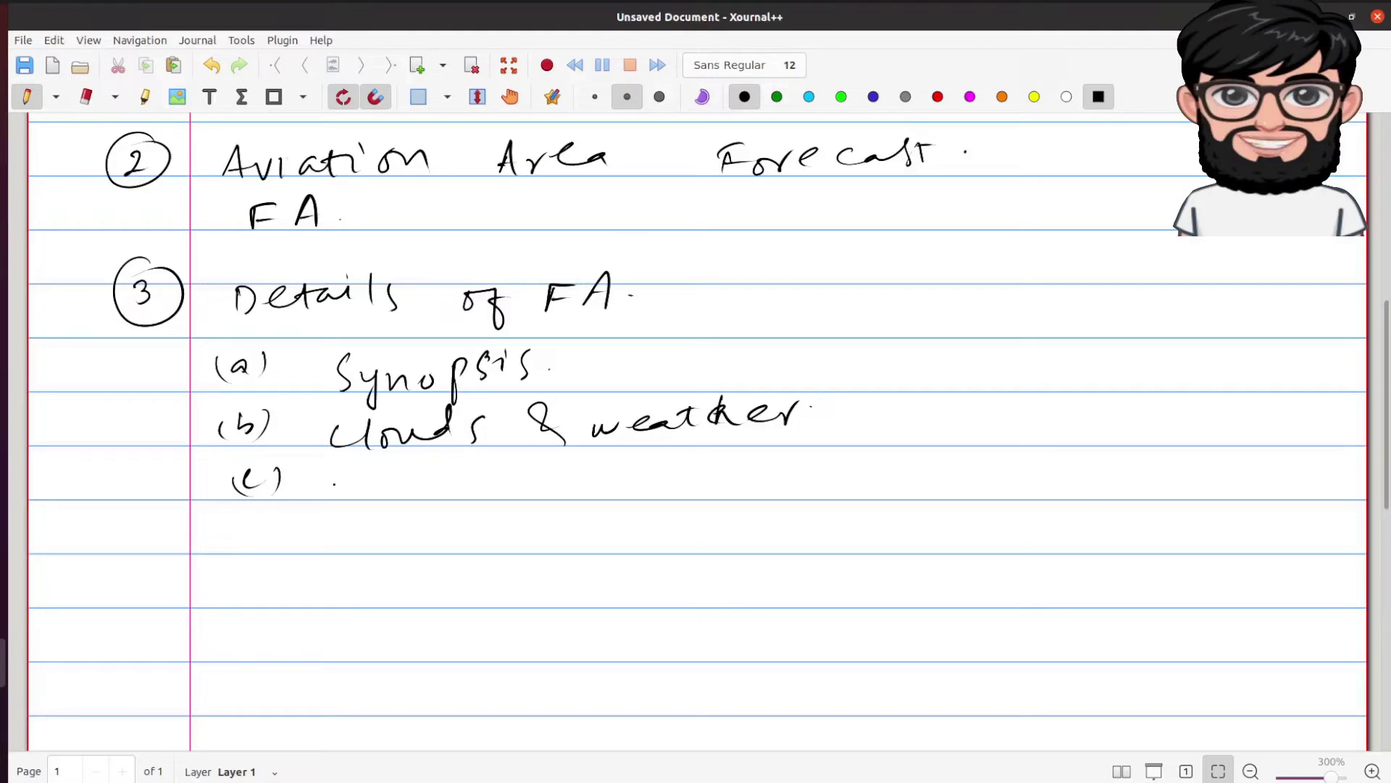
pyautogui.moveTo(355, 484)
pyautogui.mouseDown()
pyautogui.moveTo(354, 497)
pyautogui.moveTo(464, 477)
pyautogui.moveTo(458, 504)
pyautogui.moveTo(507, 472)
pyautogui.moveTo(538, 478)
pyautogui.moveTo(526, 503)
pyautogui.mouseUp()
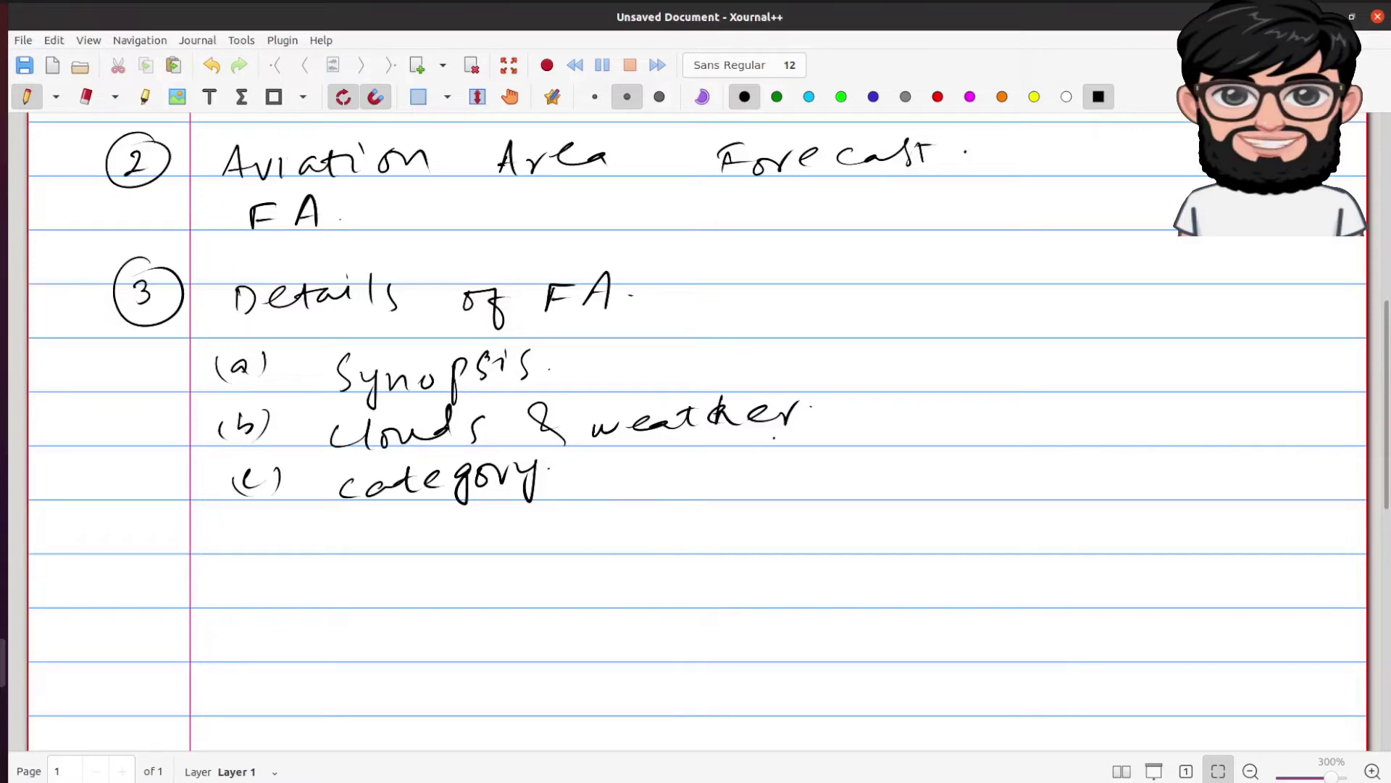
pyautogui.moveTo(821, 417)
pyautogui.mouseDown()
pyautogui.moveTo(847, 416)
pyautogui.moveTo(813, 418)
pyautogui.moveTo(827, 437)
pyautogui.mouseUp()
# - Write a circled 4 in the margin with 'Graphical' beside it
pyautogui.moveTo(123, 542); pyautogui.dragTo(137, 553)
pyautogui.moveTo(135, 539); pyautogui.dragTo(136, 563)
pyautogui.moveTo(144, 516)
pyautogui.mouseDown()
pyautogui.moveTo(134, 581)
pyautogui.moveTo(153, 534)
pyautogui.mouseUp()
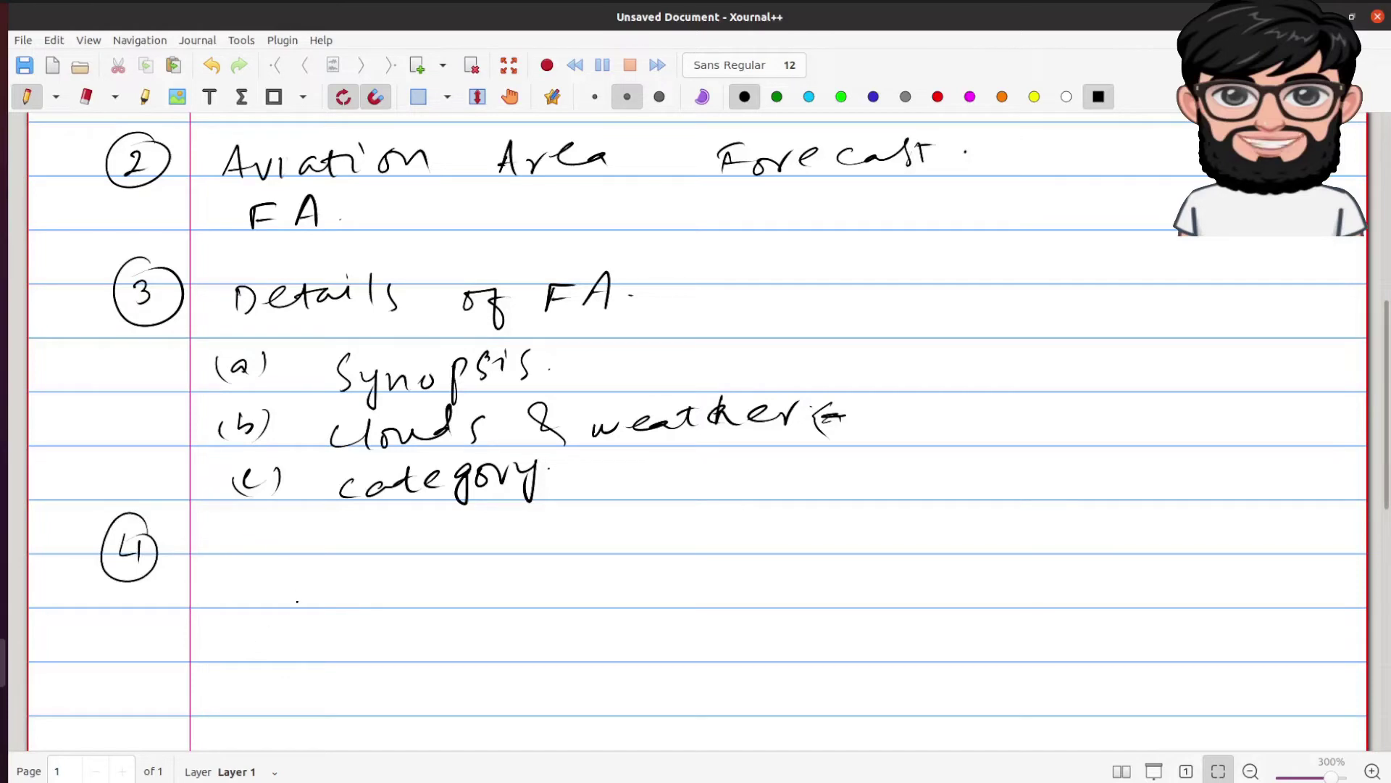
pyautogui.moveTo(248, 535)
pyautogui.mouseDown()
pyautogui.moveTo(236, 567)
pyautogui.moveTo(298, 550)
pyautogui.mouseUp()
pyautogui.moveTo(310, 555); pyautogui.dragTo(319, 587)
pyautogui.moveTo(318, 558)
pyautogui.mouseDown()
pyautogui.moveTo(369, 571)
pyautogui.moveTo(446, 557)
pyautogui.moveTo(450, 570)
pyautogui.mouseUp()
pyautogui.moveTo(464, 569); pyautogui.dragTo(473, 528)
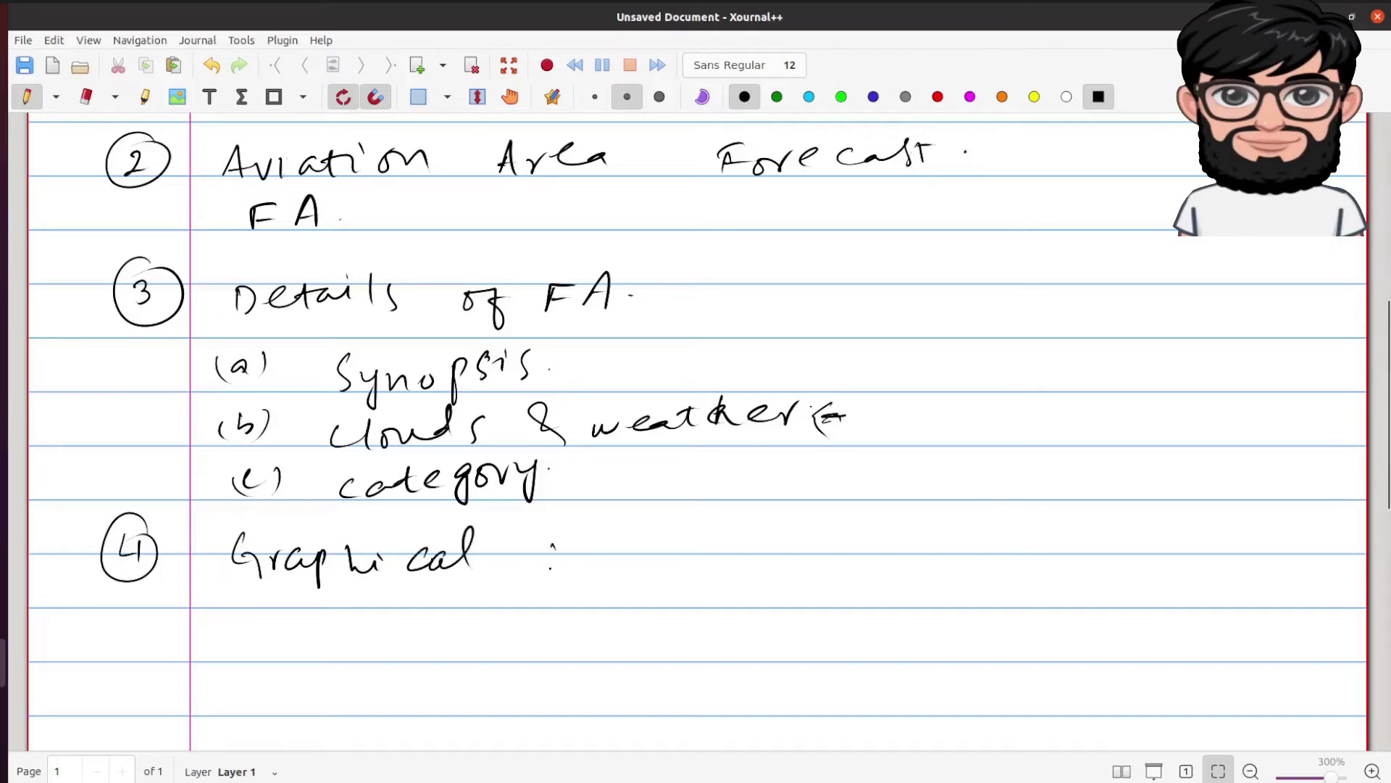
# - Complete the heading with 'Forecast GFA.' after Graphical
pyautogui.moveTo(559, 537); pyautogui.dragTo(548, 570)
pyautogui.moveTo(552, 552); pyautogui.dragTo(596, 559)
pyautogui.moveTo(605, 551); pyautogui.dragTo(663, 560)
pyautogui.moveTo(707, 551); pyautogui.dragTo(724, 565)
pyautogui.moveTo(742, 535)
pyautogui.mouseDown()
pyautogui.moveTo(743, 558)
pyautogui.moveTo(757, 537)
pyautogui.mouseUp()
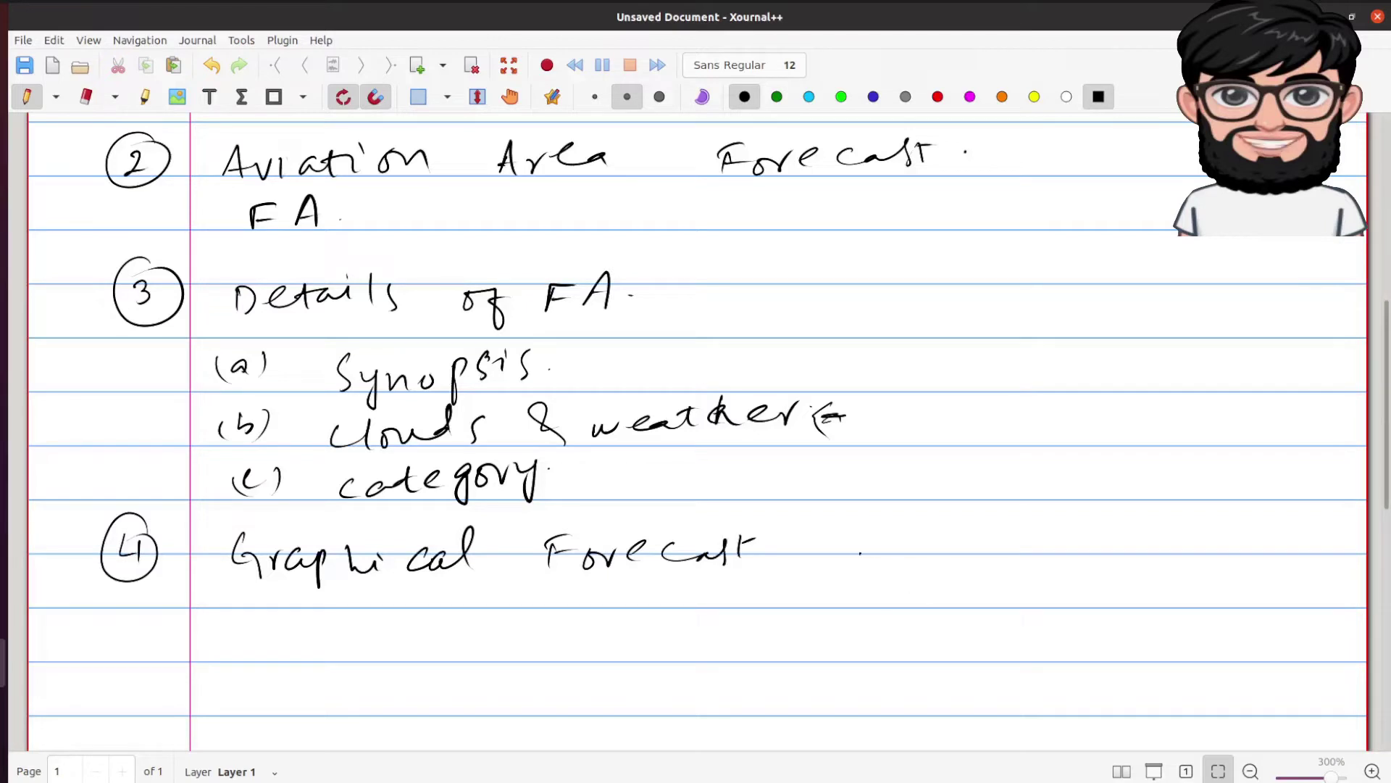
pyautogui.moveTo(876, 538)
pyautogui.mouseDown()
pyautogui.moveTo(865, 571)
pyautogui.moveTo(890, 582)
pyautogui.mouseUp()
pyautogui.moveTo(911, 545)
pyautogui.mouseDown()
pyautogui.moveTo(908, 566)
pyautogui.moveTo(925, 540)
pyautogui.mouseUp()
pyautogui.moveTo(905, 555); pyautogui.dragTo(941, 564)
pyautogui.moveTo(953, 538); pyautogui.dragTo(965, 563)
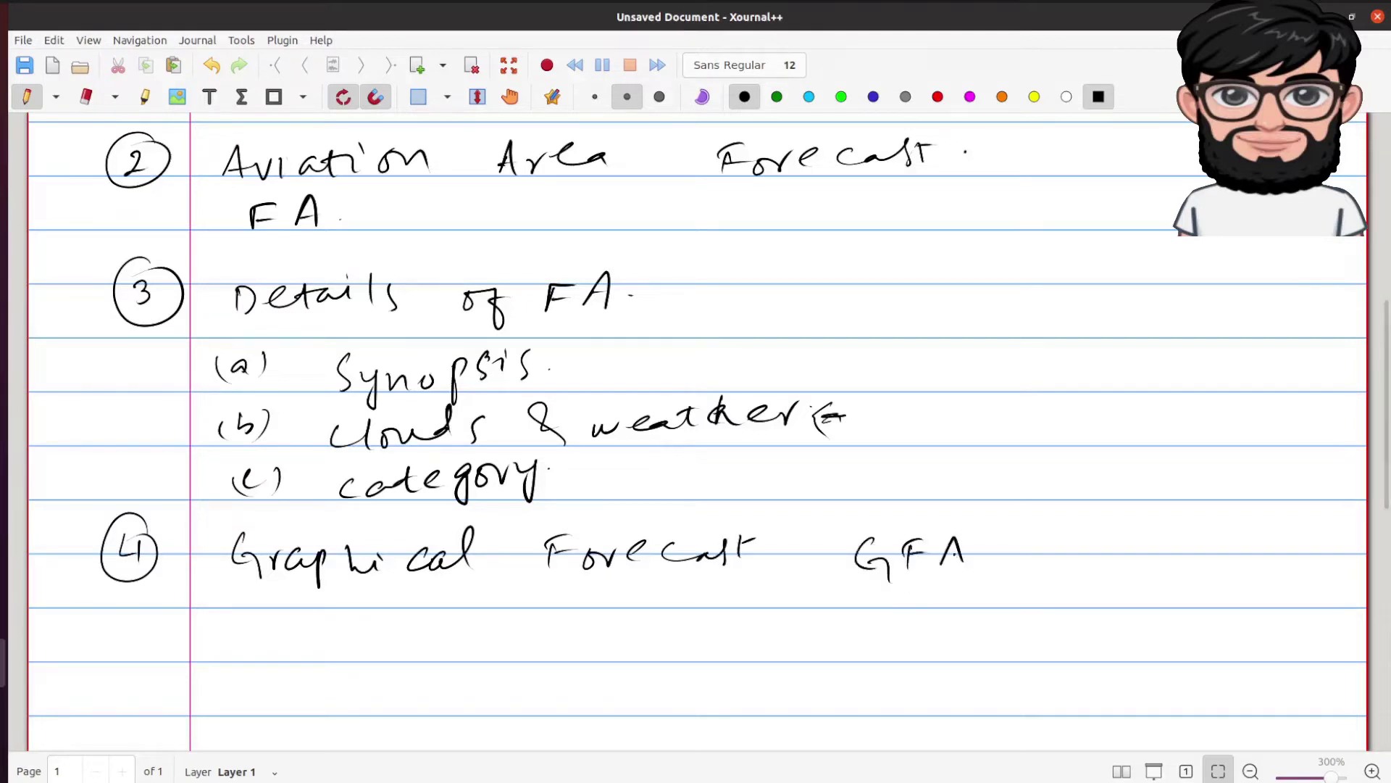
pyautogui.click(979, 570)
# - Scroll down and write a circled 5 with 'In-flight' beside it
pyautogui.scroll(-10, 979, 569)
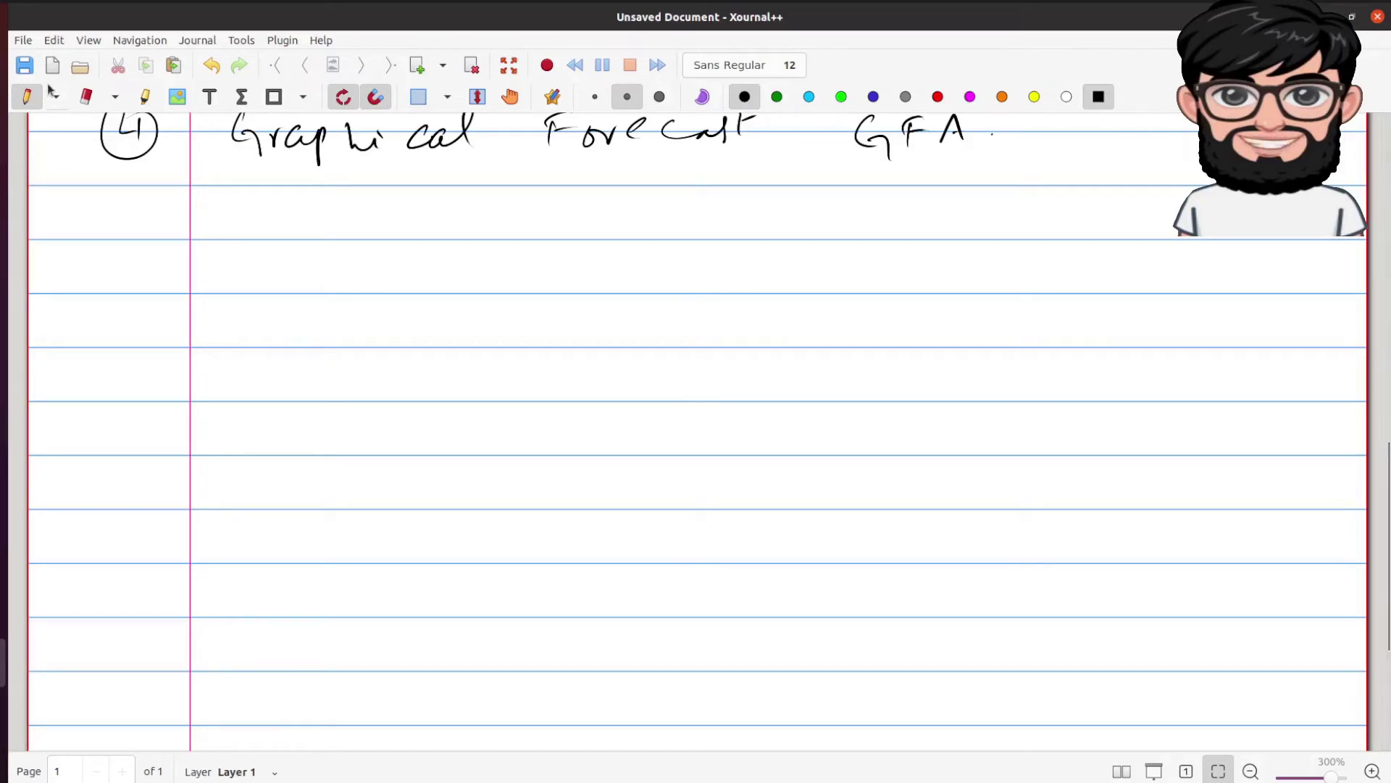
pyautogui.moveTo(118, 221)
pyautogui.mouseDown()
pyautogui.moveTo(128, 233)
pyautogui.moveTo(113, 244)
pyautogui.mouseUp()
pyautogui.moveTo(125, 195); pyautogui.dragTo(135, 200)
pyautogui.moveTo(232, 197); pyautogui.dragTo(232, 223)
pyautogui.click(262, 223)
pyautogui.moveTo(247, 223)
pyautogui.mouseDown()
pyautogui.moveTo(258, 210)
pyautogui.moveTo(295, 230)
pyautogui.moveTo(313, 217)
pyautogui.mouseUp()
pyautogui.moveTo(323, 222); pyautogui.dragTo(371, 246)
pyautogui.click(362, 208)
pyautogui.moveTo(405, 195); pyautogui.dragTo(435, 222)
pyautogui.moveTo(420, 210); pyautogui.dragTo(456, 203)
pyautogui.moveTo(532, 232)
pyautogui.mouseDown()
pyautogui.moveTo(545, 213)
pyautogui.moveTo(558, 234)
pyautogui.mouseUp()
# - Complete the heading with 'Aviation Advisories' after In-flight
pyautogui.moveTo(529, 226)
pyautogui.mouseDown()
pyautogui.moveTo(582, 218)
pyautogui.moveTo(593, 233)
pyautogui.mouseUp()
pyautogui.moveTo(620, 219); pyautogui.dragTo(633, 230)
pyautogui.moveTo(616, 216); pyautogui.dragTo(656, 211)
pyautogui.click(668, 211)
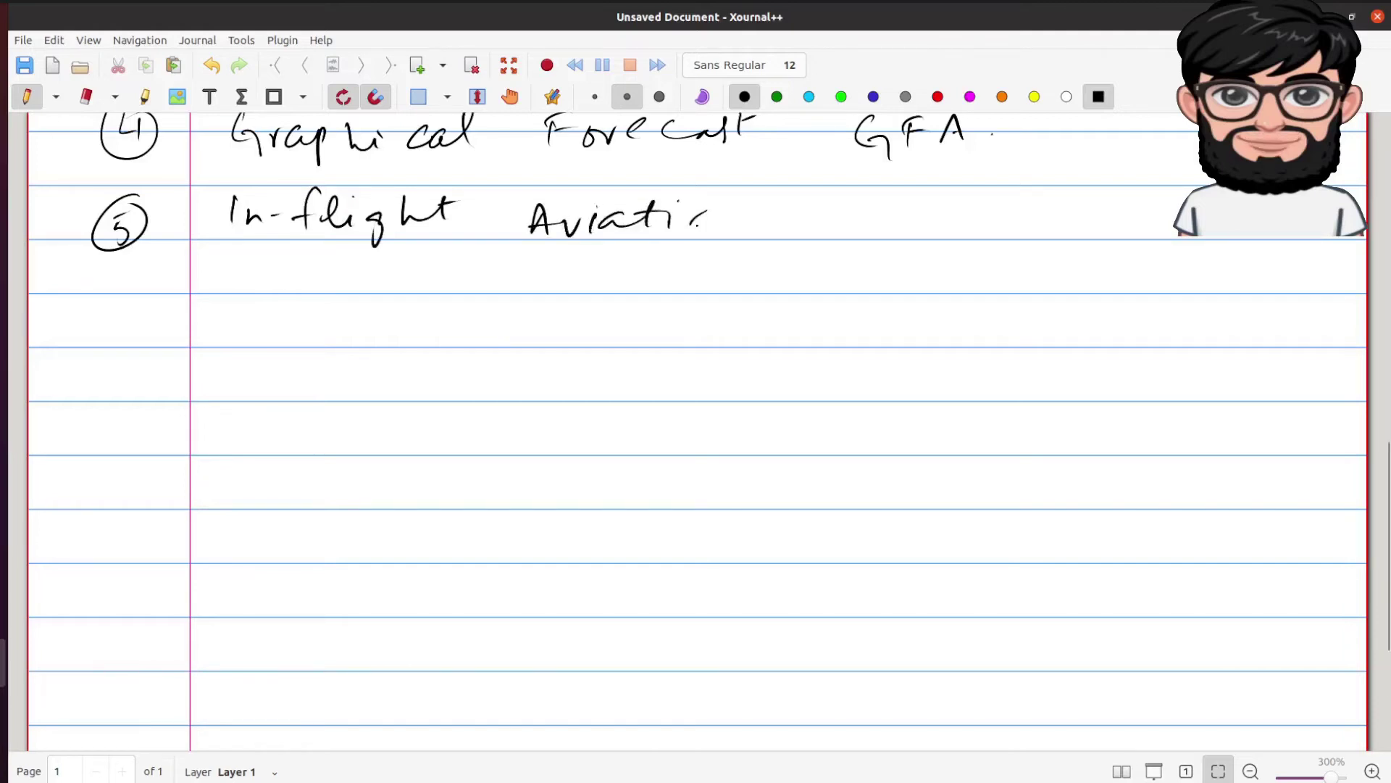
pyautogui.moveTo(704, 214); pyautogui.dragTo(701, 217)
pyautogui.moveTo(713, 228)
pyautogui.mouseDown()
pyautogui.moveTo(740, 214)
pyautogui.moveTo(822, 226)
pyautogui.moveTo(818, 212)
pyautogui.moveTo(856, 227)
pyautogui.mouseUp()
pyautogui.click(842, 214)
pyautogui.moveTo(865, 213)
pyautogui.mouseDown()
pyautogui.moveTo(905, 226)
pyautogui.moveTo(938, 210)
pyautogui.mouseUp()
pyautogui.click(891, 204)
pyautogui.moveTo(951, 223)
pyautogui.mouseDown()
pyautogui.moveTo(965, 204)
pyautogui.moveTo(978, 222)
pyautogui.moveTo(1011, 204)
pyautogui.mouseUp()
pyautogui.click(978, 193)
pyautogui.moveTo(1023, 193); pyautogui.dragTo(1011, 224)
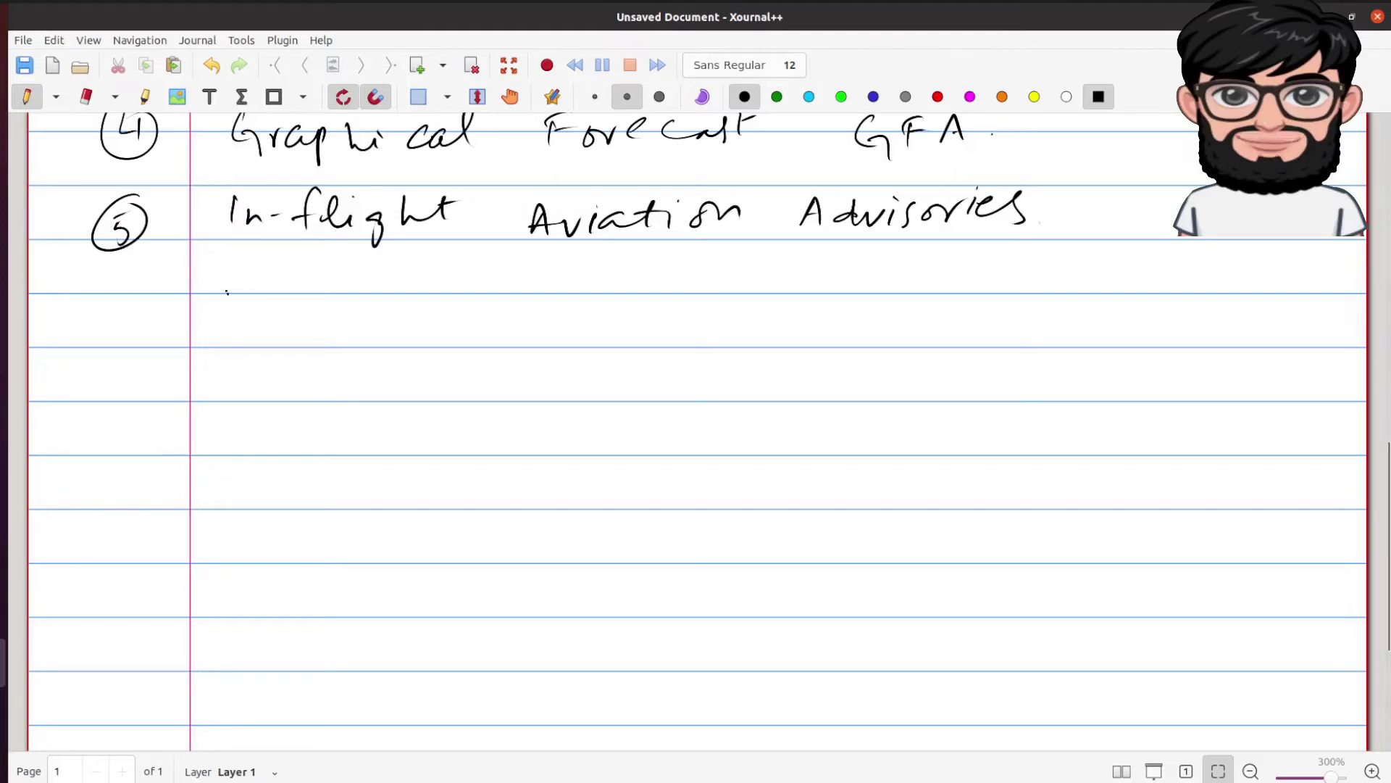
# - Write '(a) SIGMET' under item 5
pyautogui.moveTo(230, 293)
pyautogui.mouseDown()
pyautogui.moveTo(235, 311)
pyautogui.moveTo(207, 320)
pyautogui.moveTo(246, 310)
pyautogui.mouseUp()
pyautogui.moveTo(327, 285); pyautogui.dragTo(319, 312)
pyautogui.moveTo(334, 285)
pyautogui.mouseDown()
pyautogui.moveTo(335, 312)
pyautogui.moveTo(382, 296)
pyautogui.mouseUp()
pyautogui.moveTo(388, 301)
pyautogui.mouseDown()
pyautogui.moveTo(391, 286)
pyautogui.moveTo(419, 303)
pyautogui.moveTo(442, 280)
pyautogui.moveTo(451, 291)
pyautogui.mouseUp()
pyautogui.moveTo(467, 274)
pyautogui.mouseDown()
pyautogui.moveTo(487, 269)
pyautogui.moveTo(485, 291)
pyautogui.mouseUp()
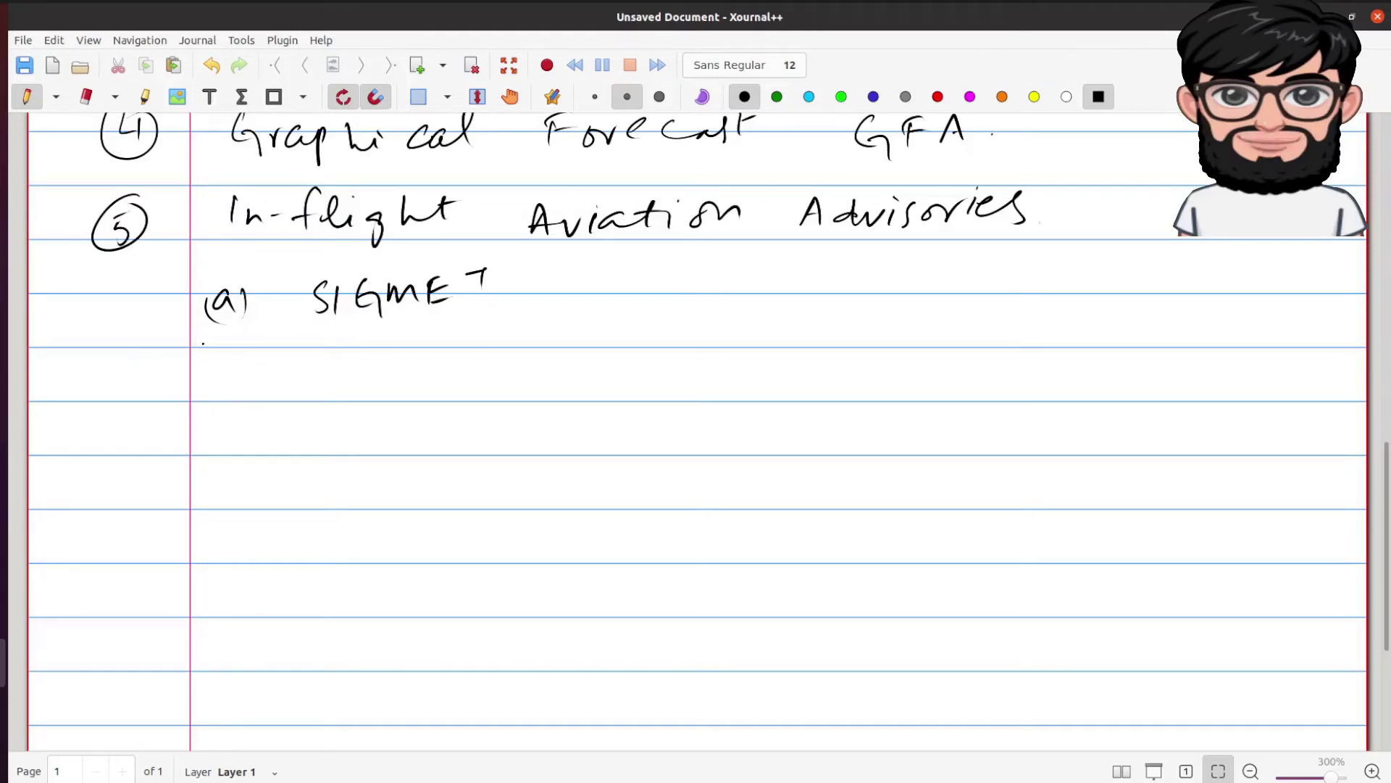
# - Write '(b) Convective SIGMET' below (a)
pyautogui.moveTo(204, 340); pyautogui.dragTo(214, 373)
pyautogui.moveTo(184, 349); pyautogui.dragTo(181, 375)
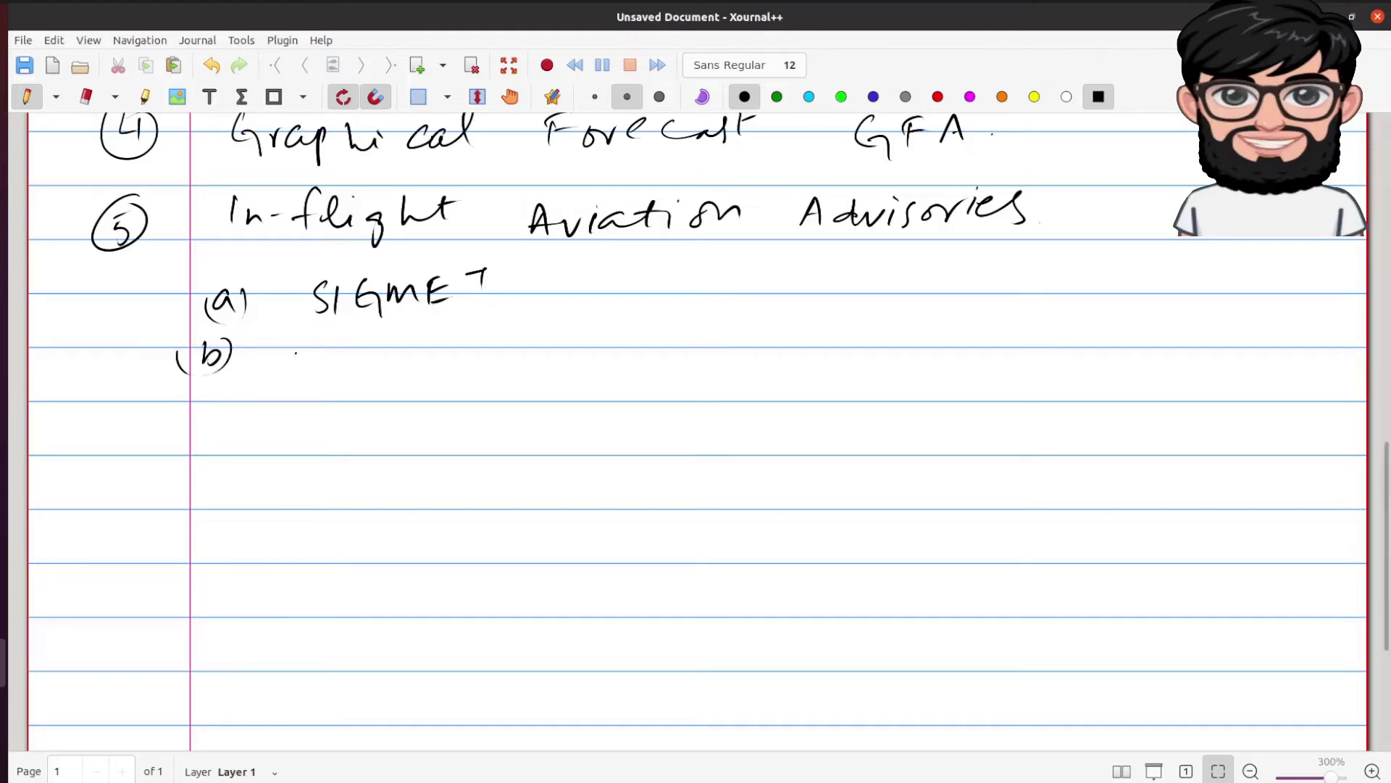
pyautogui.moveTo(343, 344)
pyautogui.mouseDown()
pyautogui.moveTo(340, 367)
pyautogui.moveTo(427, 341)
pyautogui.mouseUp()
pyautogui.moveTo(446, 343)
pyautogui.mouseDown()
pyautogui.moveTo(453, 362)
pyautogui.moveTo(471, 360)
pyautogui.mouseUp()
pyautogui.moveTo(478, 346)
pyautogui.mouseDown()
pyautogui.moveTo(481, 360)
pyautogui.moveTo(530, 332)
pyautogui.mouseUp()
pyautogui.click(484, 330)
pyautogui.moveTo(619, 340)
pyautogui.mouseDown()
pyautogui.moveTo(608, 366)
pyautogui.moveTo(753, 363)
pyautogui.mouseUp()
pyautogui.moveTo(759, 339)
pyautogui.mouseDown()
pyautogui.moveTo(778, 332)
pyautogui.moveTo(777, 344)
pyautogui.mouseUp()
pyautogui.moveTo(752, 362)
pyautogui.mouseDown()
pyautogui.moveTo(794, 360)
pyautogui.moveTo(825, 330)
pyautogui.mouseUp()
pyautogui.moveTo(816, 327); pyautogui.dragTo(818, 358)
pyautogui.click(279, 322)
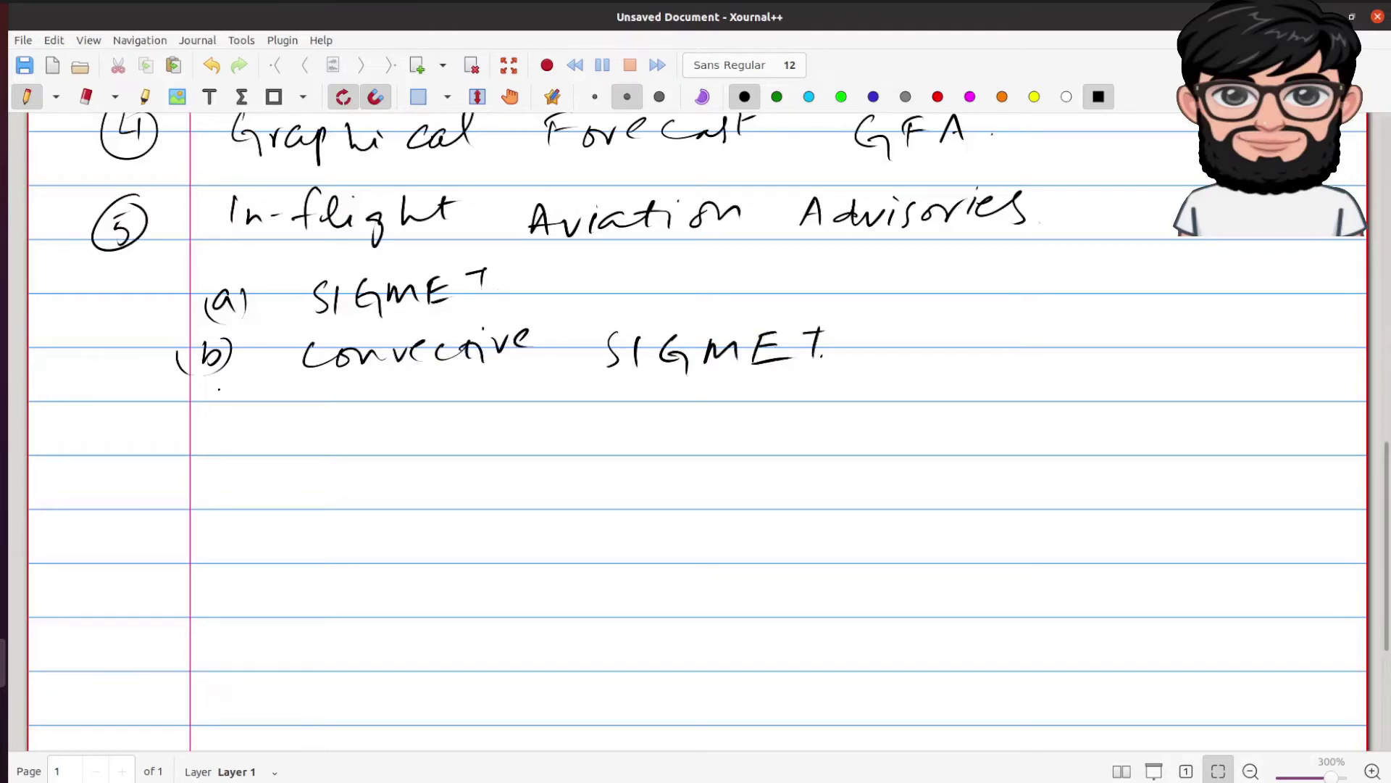
# - Write '(c) AIRMET' below (b)
pyautogui.moveTo(216, 415)
pyautogui.mouseDown()
pyautogui.moveTo(218, 441)
pyautogui.moveTo(185, 448)
pyautogui.mouseUp()
pyautogui.moveTo(232, 421)
pyautogui.mouseDown()
pyautogui.moveTo(236, 443)
pyautogui.moveTo(317, 431)
pyautogui.mouseUp()
pyautogui.moveTo(300, 422); pyautogui.dragTo(333, 440)
pyautogui.moveTo(351, 399)
pyautogui.mouseDown()
pyautogui.moveTo(351, 427)
pyautogui.moveTo(424, 405)
pyautogui.moveTo(429, 426)
pyautogui.mouseUp()
pyautogui.moveTo(440, 397)
pyautogui.mouseDown()
pyautogui.moveTo(449, 424)
pyautogui.moveTo(459, 395)
pyautogui.mouseUp()
pyautogui.moveTo(447, 423); pyautogui.dragTo(513, 393)
pyautogui.moveTo(502, 393); pyautogui.dragTo(504, 419)
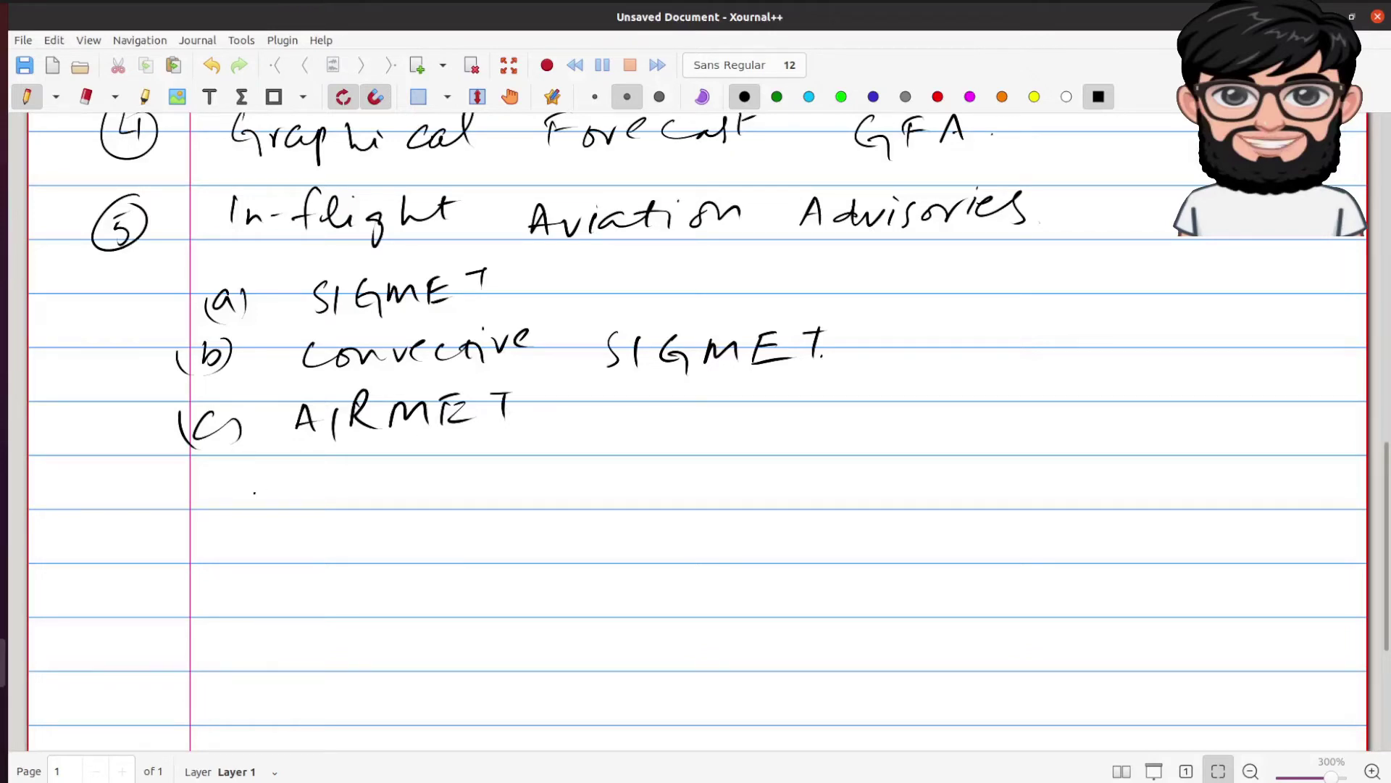
# - Write '(d) CWA.' below (c)
pyautogui.moveTo(221, 489)
pyautogui.mouseDown()
pyautogui.moveTo(216, 506)
pyautogui.moveTo(233, 516)
pyautogui.mouseUp()
pyautogui.moveTo(190, 489); pyautogui.dragTo(187, 522)
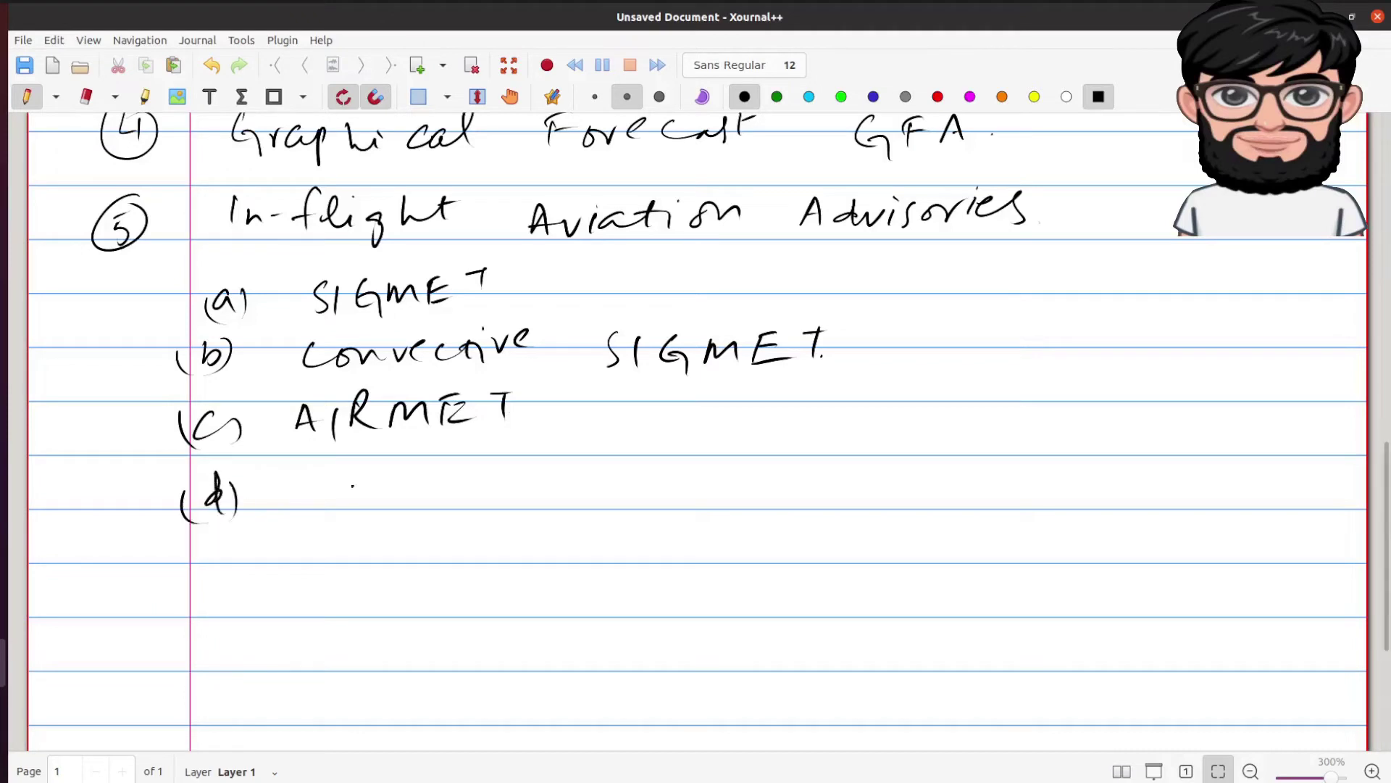
pyautogui.moveTo(357, 464)
pyautogui.mouseDown()
pyautogui.moveTo(360, 496)
pyautogui.moveTo(419, 465)
pyautogui.mouseUp()
pyautogui.moveTo(438, 492)
pyautogui.mouseDown()
pyautogui.moveTo(449, 460)
pyautogui.moveTo(459, 489)
pyautogui.mouseUp()
pyautogui.click(484, 472)
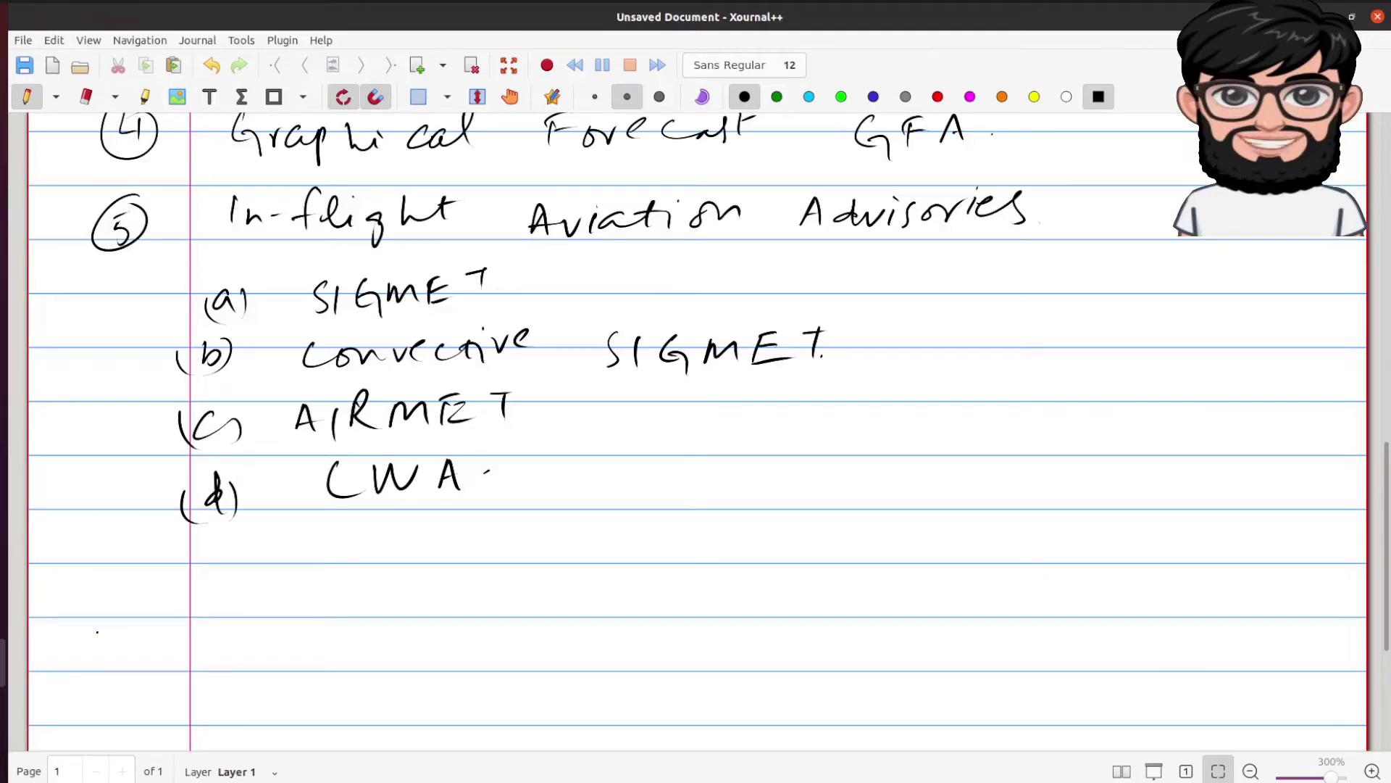
# - Write a circled 6 below (d) and draw a margin arrow pointing at (b)
pyautogui.moveTo(121, 536)
pyautogui.mouseDown()
pyautogui.moveTo(101, 579)
pyautogui.moveTo(124, 537)
pyautogui.mouseUp()
pyautogui.moveTo(118, 547); pyautogui.dragTo(116, 572)
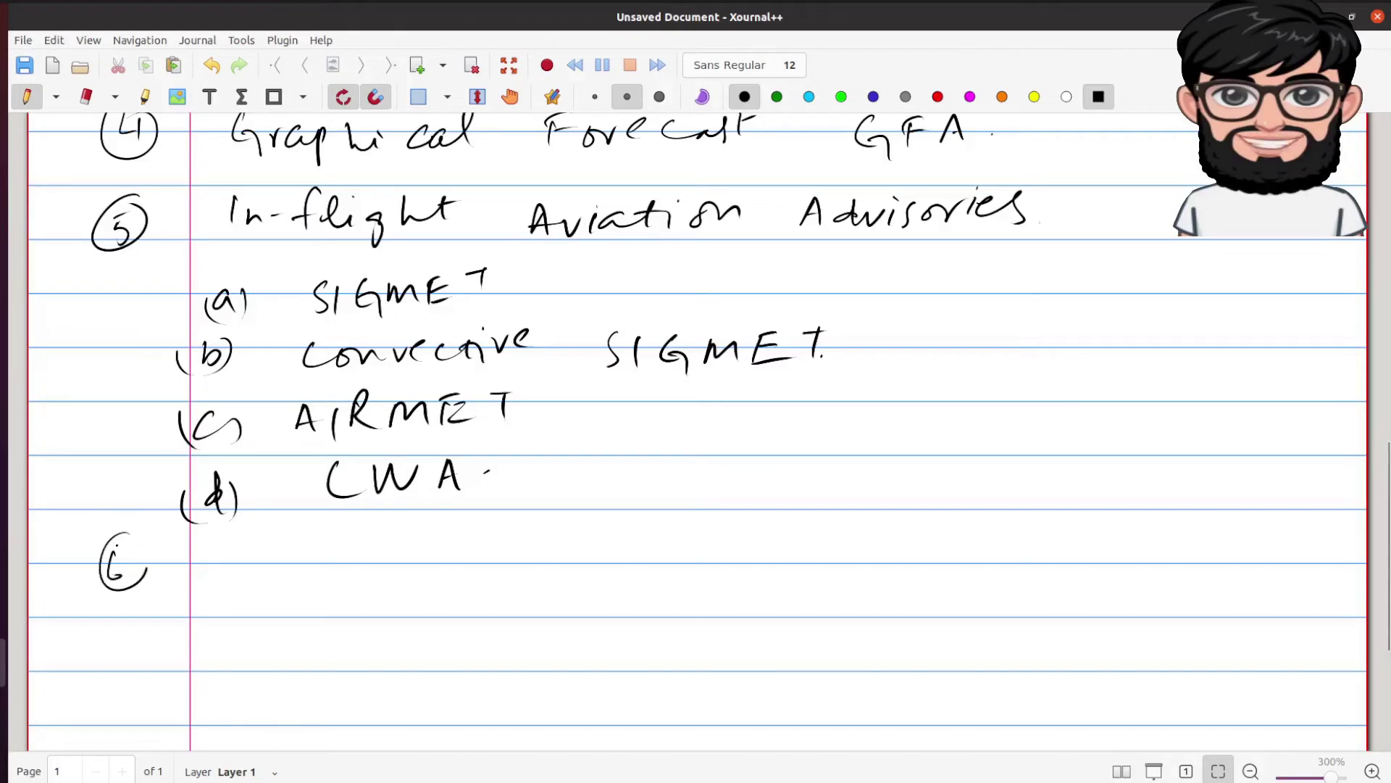
pyautogui.click(136, 577)
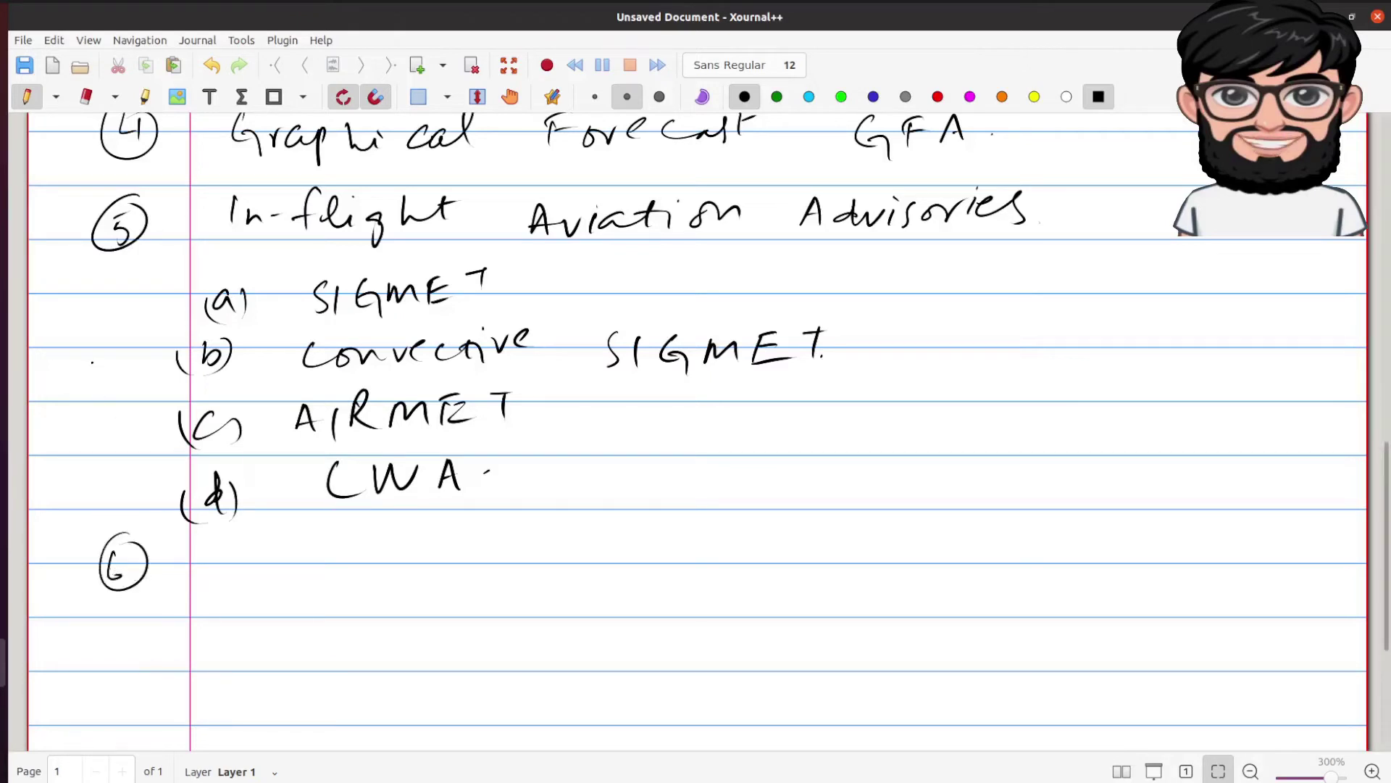
pyautogui.moveTo(82, 364)
pyautogui.mouseDown()
pyautogui.moveTo(142, 347)
pyautogui.moveTo(142, 362)
pyautogui.mouseUp()
# - Write 'Convective' beside the circled 6
pyautogui.moveTo(249, 542)
pyautogui.mouseDown()
pyautogui.moveTo(246, 578)
pyautogui.moveTo(267, 560)
pyautogui.mouseUp()
pyautogui.moveTo(275, 556)
pyautogui.mouseDown()
pyautogui.moveTo(310, 573)
pyautogui.moveTo(330, 553)
pyautogui.mouseUp()
pyautogui.moveTo(335, 562)
pyautogui.mouseDown()
pyautogui.moveTo(348, 552)
pyautogui.moveTo(355, 572)
pyautogui.mouseUp()
pyautogui.moveTo(377, 559)
pyautogui.mouseDown()
pyautogui.moveTo(376, 576)
pyautogui.moveTo(395, 578)
pyautogui.mouseUp()
pyautogui.moveTo(378, 561); pyautogui.dragTo(397, 558)
pyautogui.moveTo(406, 559)
pyautogui.mouseDown()
pyautogui.moveTo(408, 577)
pyautogui.moveTo(471, 561)
pyautogui.mouseUp()
# - Add 'SIGMET.' after Convective on line 6
pyautogui.moveTo(569, 542)
pyautogui.mouseDown()
pyautogui.moveTo(557, 571)
pyautogui.moveTo(577, 579)
pyautogui.mouseUp()
pyautogui.moveTo(626, 542)
pyautogui.mouseDown()
pyautogui.moveTo(603, 558)
pyautogui.moveTo(629, 573)
pyautogui.moveTo(658, 552)
pyautogui.moveTo(688, 573)
pyautogui.moveTo(682, 551)
pyautogui.mouseUp()
pyautogui.moveTo(680, 557); pyautogui.dragTo(714, 570)
pyautogui.moveTo(726, 537); pyautogui.dragTo(763, 534)
pyautogui.moveTo(745, 538); pyautogui.dragTo(747, 571)
pyautogui.click(751, 572)
pyautogui.click(766, 571)
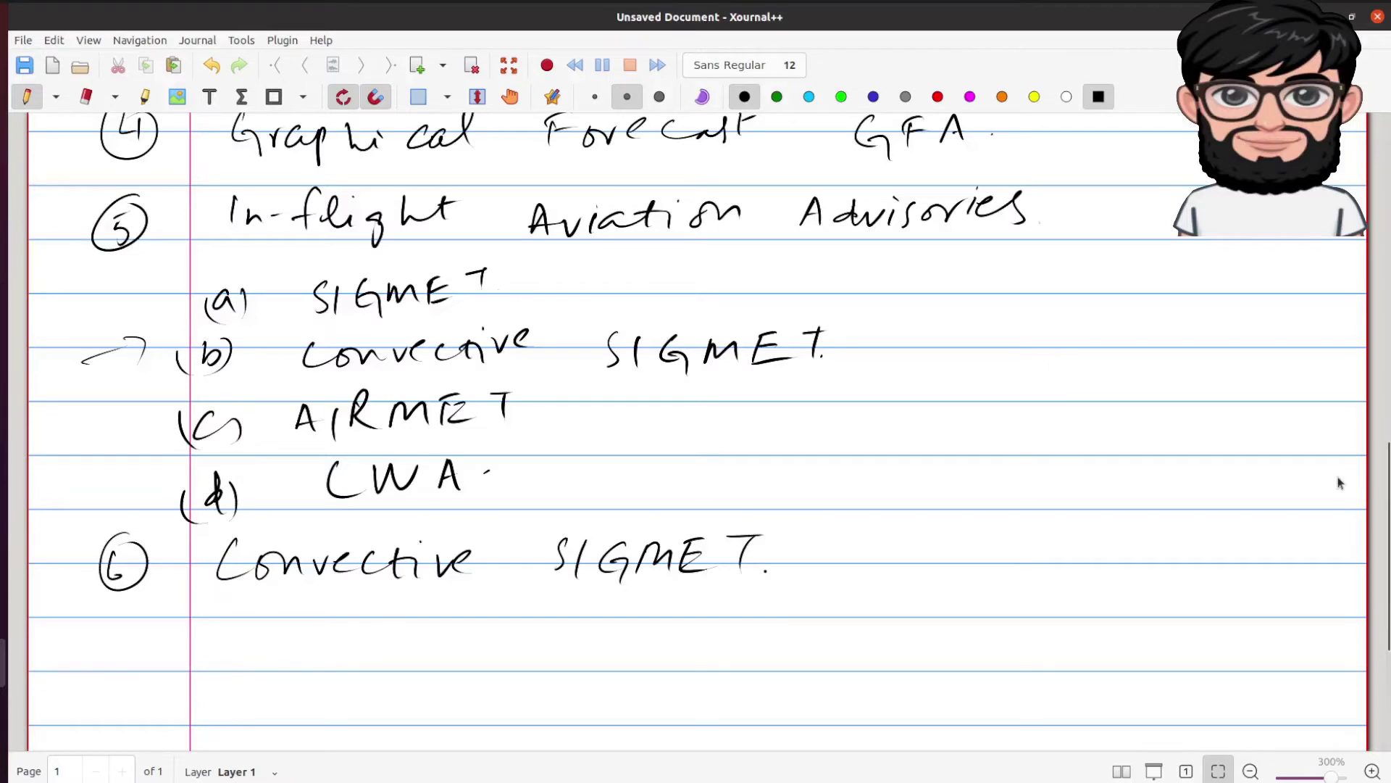
# - Scroll down, write a circled 7, cross out 'Sig' and write 'SIGMET' beside it
pyautogui.moveTo(1388, 545); pyautogui.dragTo(1388, 634)
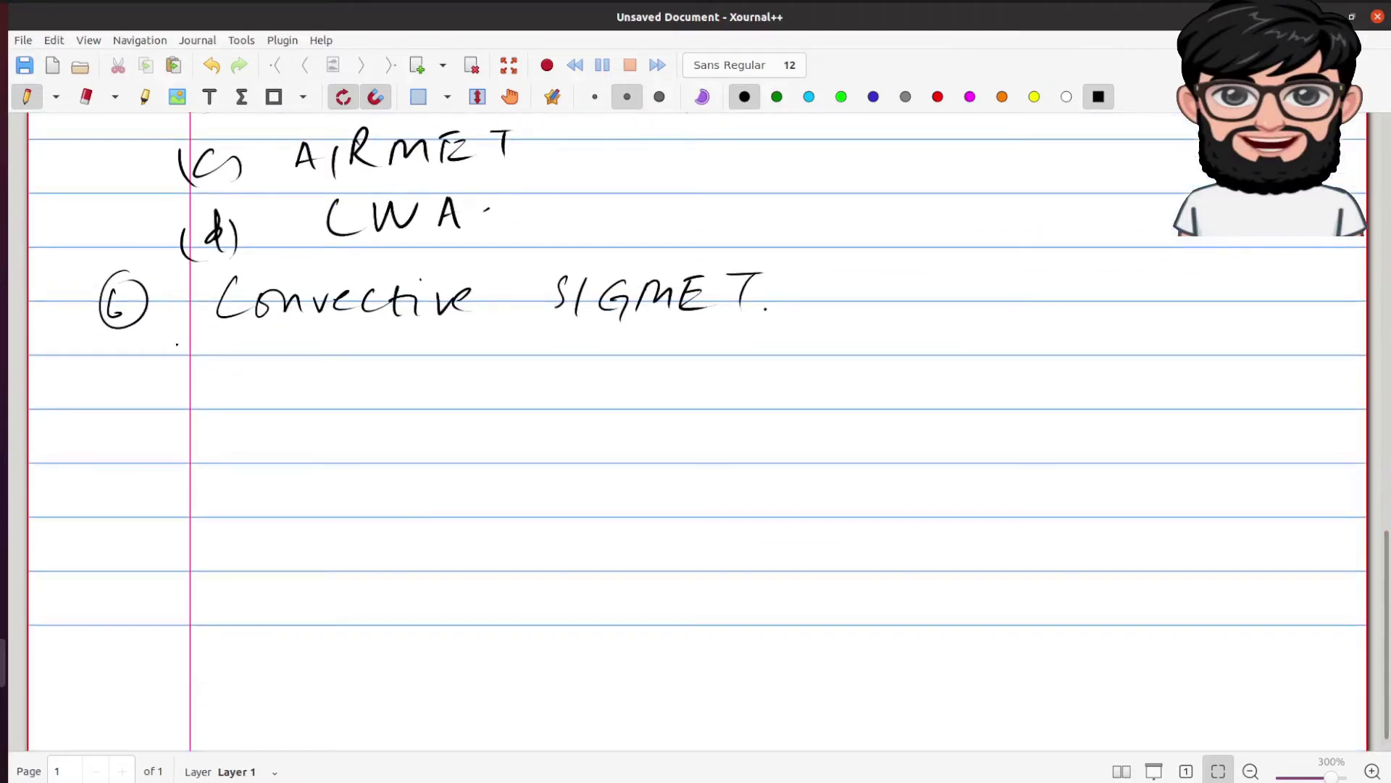
pyautogui.moveTo(121, 337)
pyautogui.mouseDown()
pyautogui.moveTo(137, 335)
pyautogui.moveTo(123, 367)
pyautogui.mouseUp()
pyautogui.moveTo(134, 321)
pyautogui.mouseDown()
pyautogui.moveTo(105, 363)
pyautogui.moveTo(138, 325)
pyautogui.moveTo(206, 372)
pyautogui.moveTo(255, 366)
pyautogui.moveTo(259, 387)
pyautogui.mouseUp()
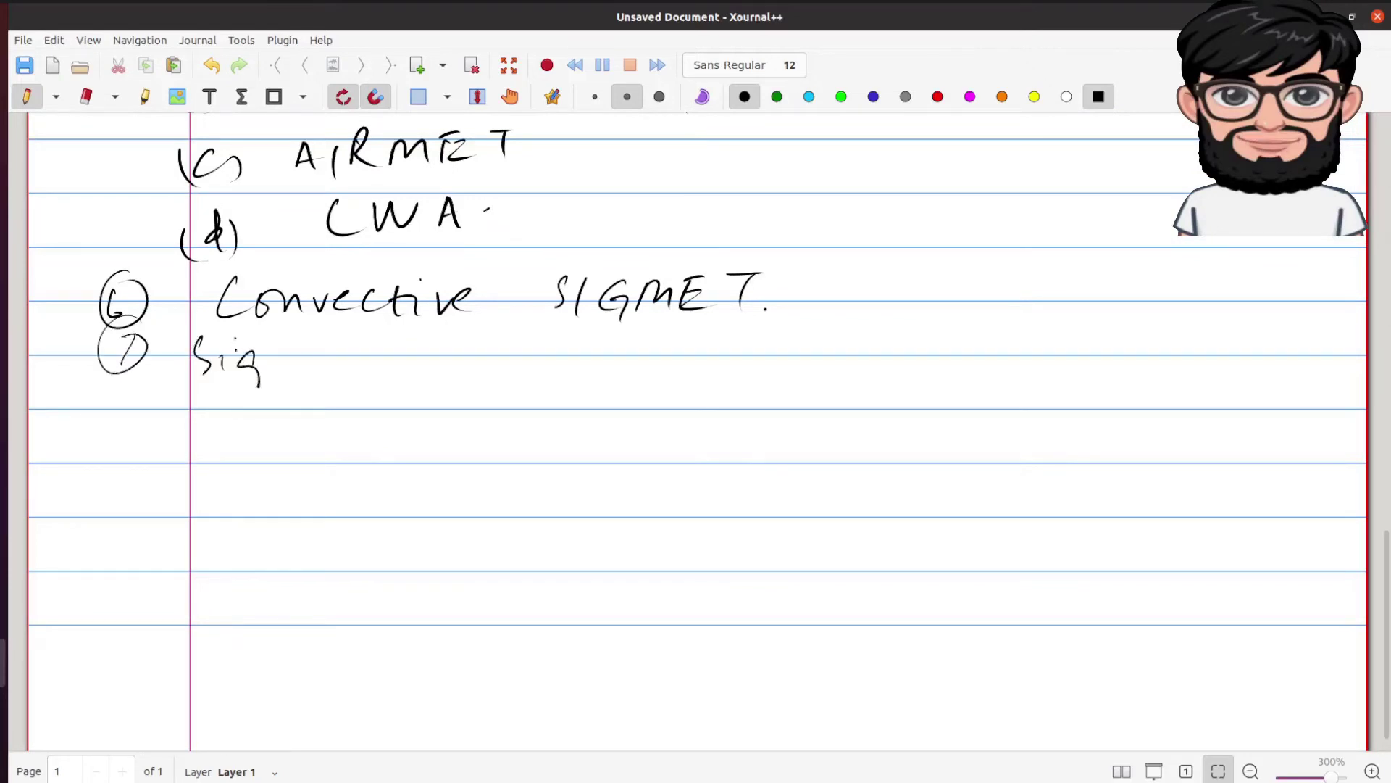
pyautogui.moveTo(207, 345); pyautogui.dragTo(232, 342)
pyautogui.moveTo(203, 371)
pyautogui.mouseDown()
pyautogui.moveTo(259, 348)
pyautogui.moveTo(324, 357)
pyautogui.moveTo(324, 374)
pyautogui.mouseUp()
pyautogui.moveTo(360, 346)
pyautogui.mouseDown()
pyautogui.moveTo(360, 377)
pyautogui.moveTo(396, 371)
pyautogui.moveTo(395, 392)
pyautogui.mouseUp()
pyautogui.moveTo(416, 377); pyautogui.dragTo(468, 373)
pyautogui.moveTo(471, 374); pyautogui.dragTo(548, 344)
pyautogui.moveTo(531, 347); pyautogui.dragTo(533, 371)
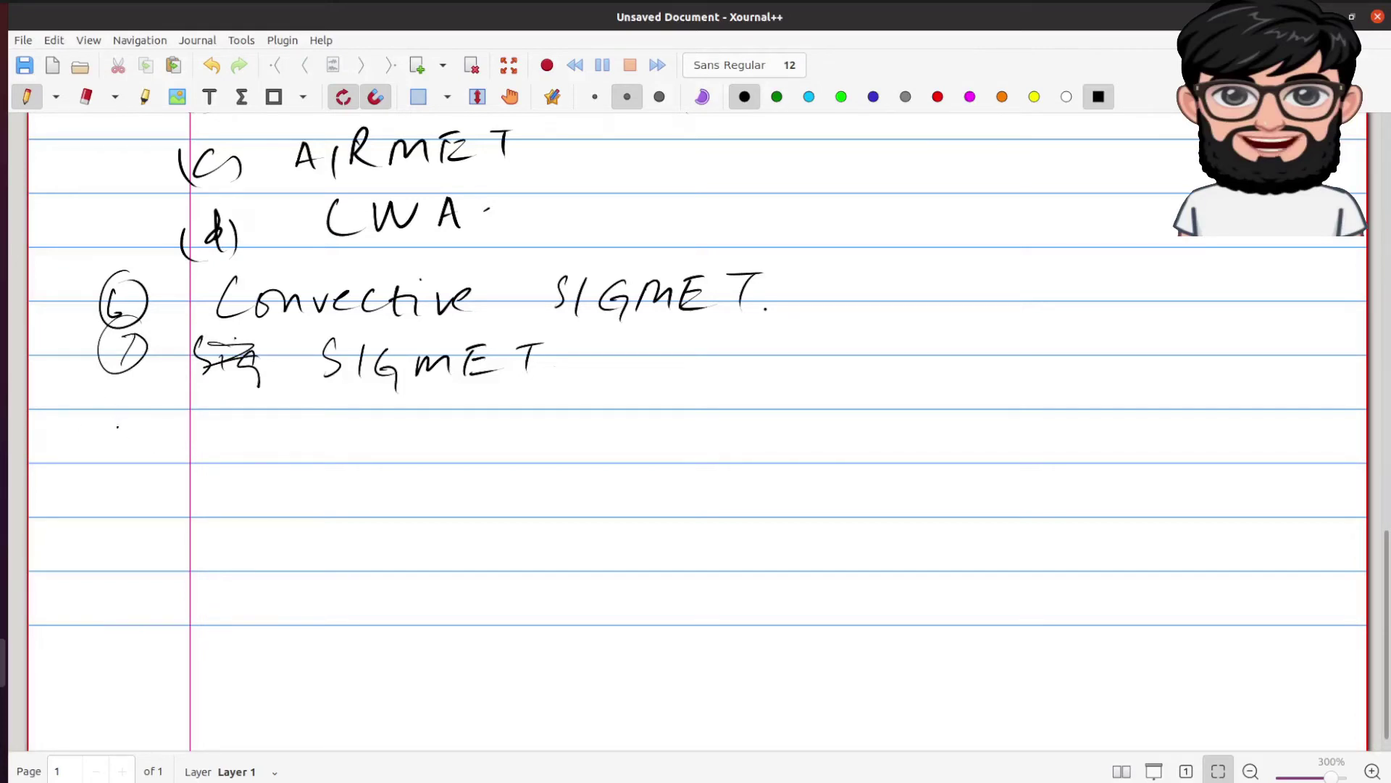
# - Write a circled 8 reading 'AIRMET.' and draw an arrow pointing at (c) AIRMET
pyautogui.moveTo(120, 415)
pyautogui.mouseDown()
pyautogui.moveTo(114, 425)
pyautogui.moveTo(122, 404)
pyautogui.mouseUp()
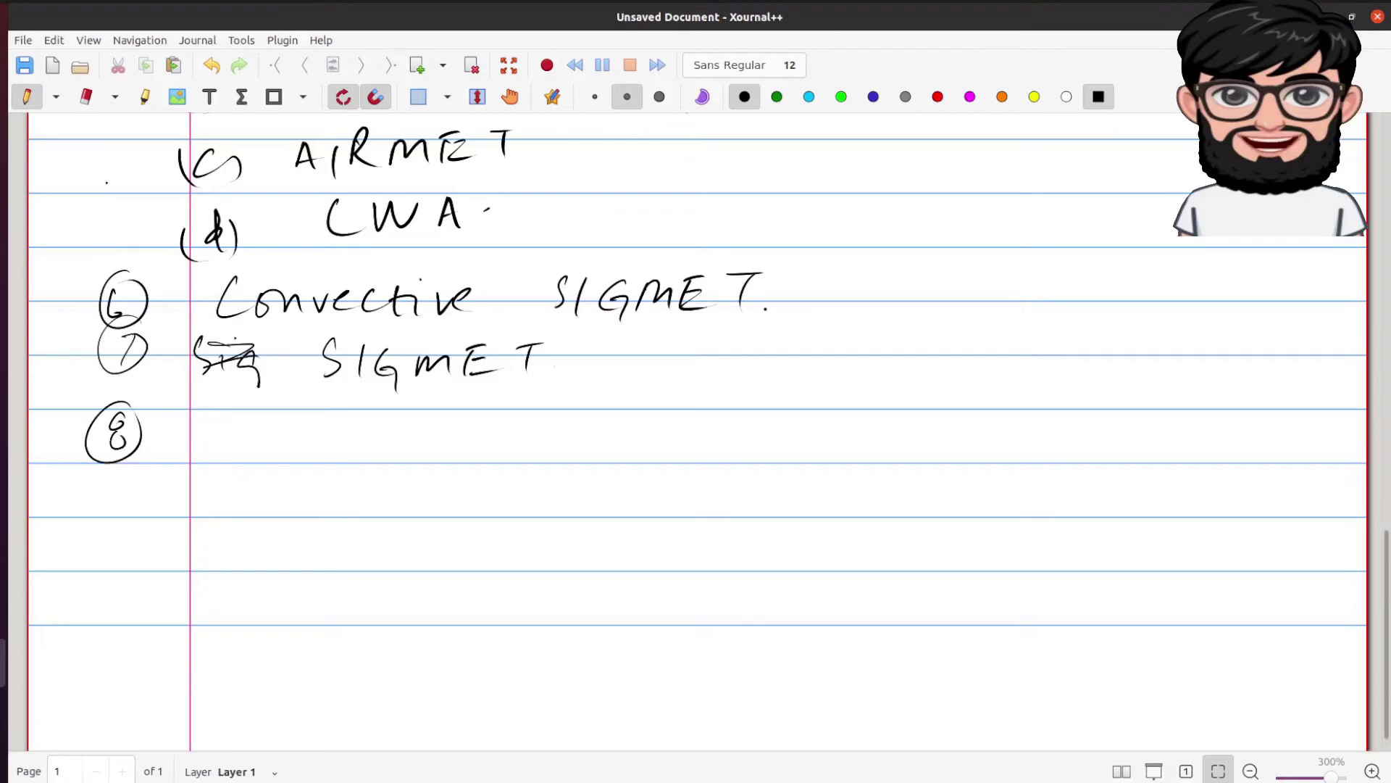
pyautogui.moveTo(102, 156); pyautogui.dragTo(164, 154)
pyautogui.moveTo(151, 142); pyautogui.dragTo(153, 169)
pyautogui.moveTo(194, 413)
pyautogui.mouseDown()
pyautogui.moveTo(186, 439)
pyautogui.moveTo(208, 445)
pyautogui.mouseUp()
pyautogui.moveTo(189, 435); pyautogui.dragTo(225, 449)
pyautogui.moveTo(237, 423)
pyautogui.mouseDown()
pyautogui.moveTo(235, 449)
pyautogui.moveTo(301, 429)
pyautogui.mouseUp()
pyautogui.moveTo(322, 446); pyautogui.dragTo(391, 416)
pyautogui.moveTo(375, 420); pyautogui.dragTo(378, 444)
pyautogui.click(396, 439)
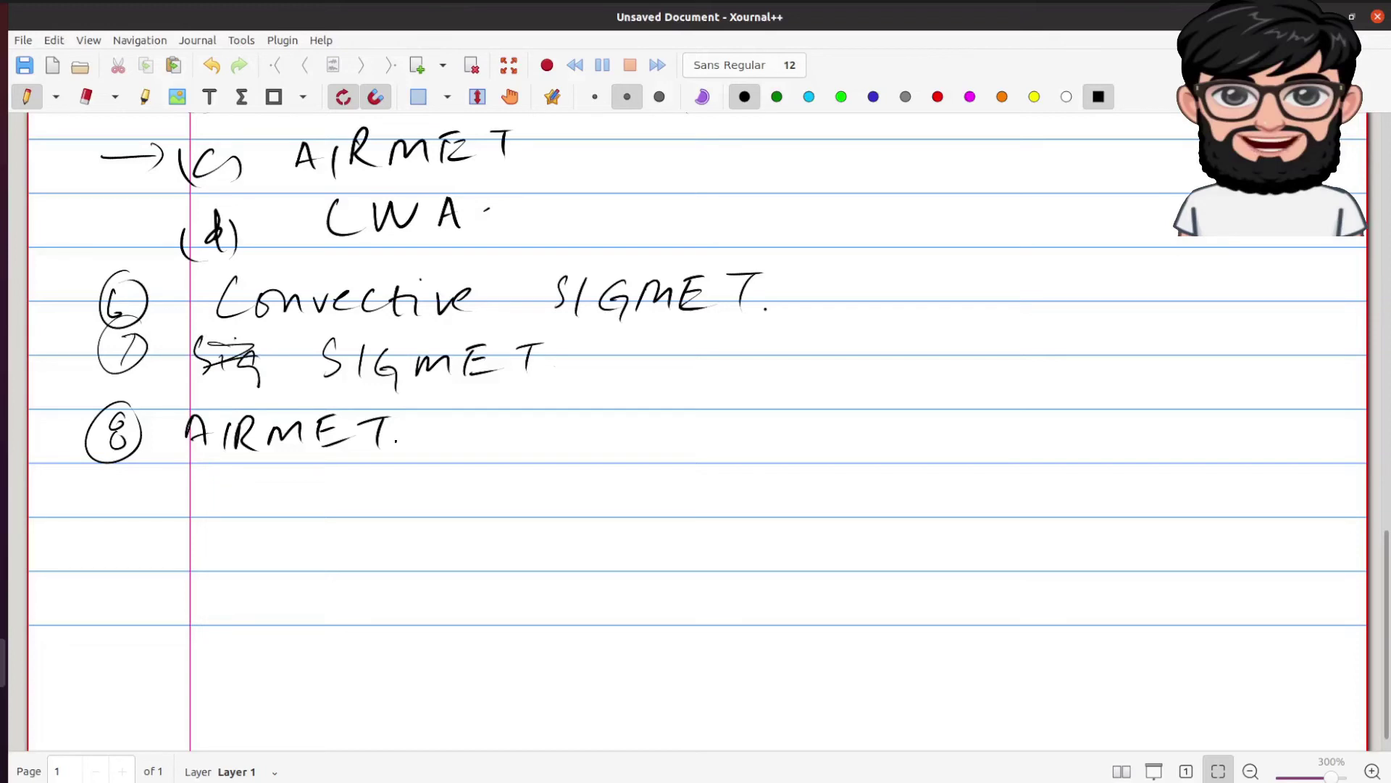
# - Write a circled 9 headed 'Types of AIRMETS'
pyautogui.moveTo(120, 491)
pyautogui.mouseDown()
pyautogui.moveTo(105, 501)
pyautogui.moveTo(115, 519)
pyautogui.mouseUp()
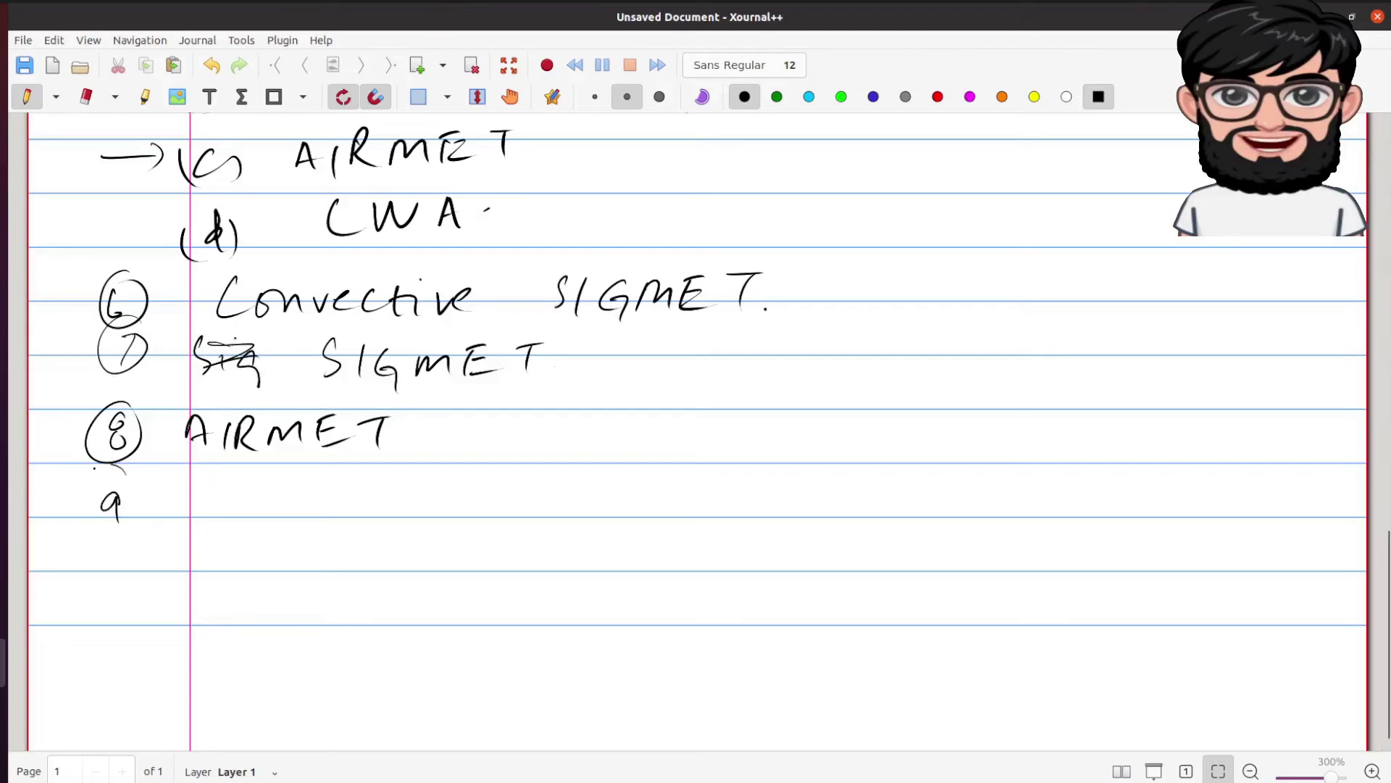
pyautogui.moveTo(124, 468)
pyautogui.mouseDown()
pyautogui.moveTo(87, 533)
pyautogui.moveTo(129, 470)
pyautogui.mouseUp()
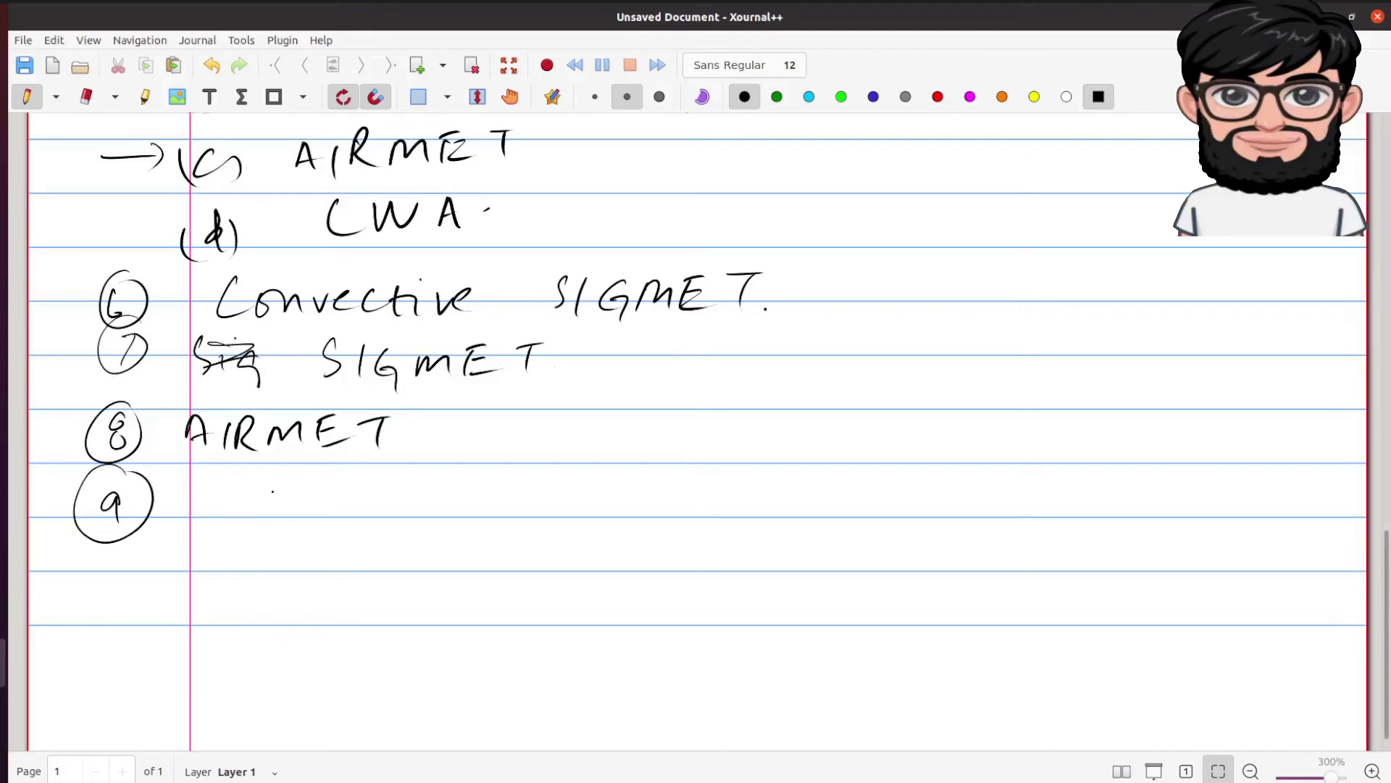
pyautogui.moveTo(207, 493)
pyautogui.mouseDown()
pyautogui.moveTo(209, 520)
pyautogui.moveTo(215, 495)
pyautogui.moveTo(253, 557)
pyautogui.mouseUp()
pyautogui.moveTo(262, 500); pyautogui.dragTo(331, 515)
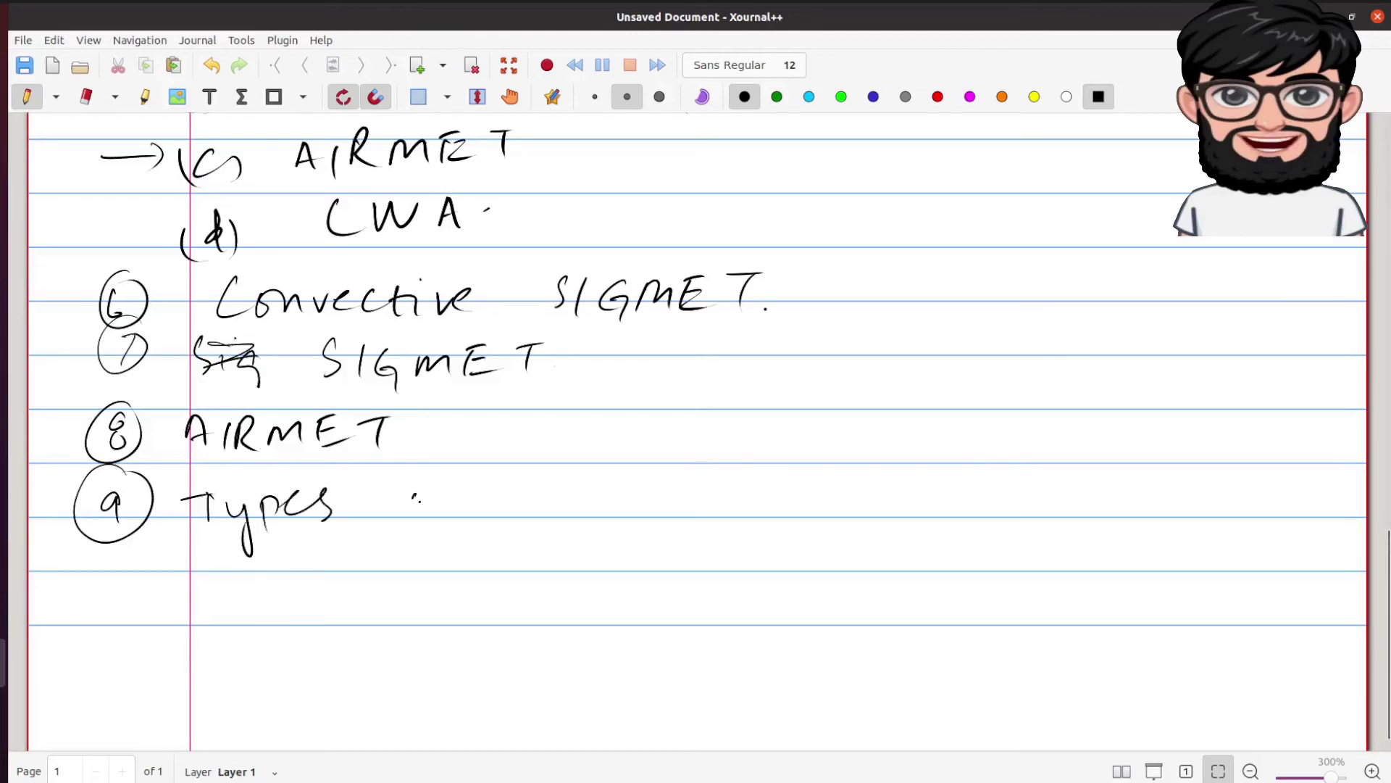
pyautogui.moveTo(423, 499); pyautogui.dragTo(420, 500)
pyautogui.moveTo(453, 500)
pyautogui.mouseDown()
pyautogui.moveTo(446, 532)
pyautogui.moveTo(461, 502)
pyautogui.mouseUp()
pyautogui.moveTo(524, 482)
pyautogui.mouseDown()
pyautogui.moveTo(515, 507)
pyautogui.moveTo(533, 507)
pyautogui.mouseUp()
pyautogui.moveTo(555, 482)
pyautogui.mouseDown()
pyautogui.moveTo(550, 507)
pyautogui.moveTo(589, 506)
pyautogui.mouseUp()
pyautogui.moveTo(607, 490)
pyautogui.mouseDown()
pyautogui.moveTo(598, 506)
pyautogui.moveTo(621, 502)
pyautogui.mouseUp()
pyautogui.moveTo(640, 477)
pyautogui.mouseDown()
pyautogui.moveTo(635, 506)
pyautogui.moveTo(653, 475)
pyautogui.mouseUp()
pyautogui.moveTo(642, 493)
pyautogui.mouseDown()
pyautogui.moveTo(656, 501)
pyautogui.moveTo(701, 468)
pyautogui.mouseUp()
pyautogui.moveTo(690, 471)
pyautogui.mouseDown()
pyautogui.moveTo(685, 506)
pyautogui.moveTo(714, 511)
pyautogui.mouseUp()
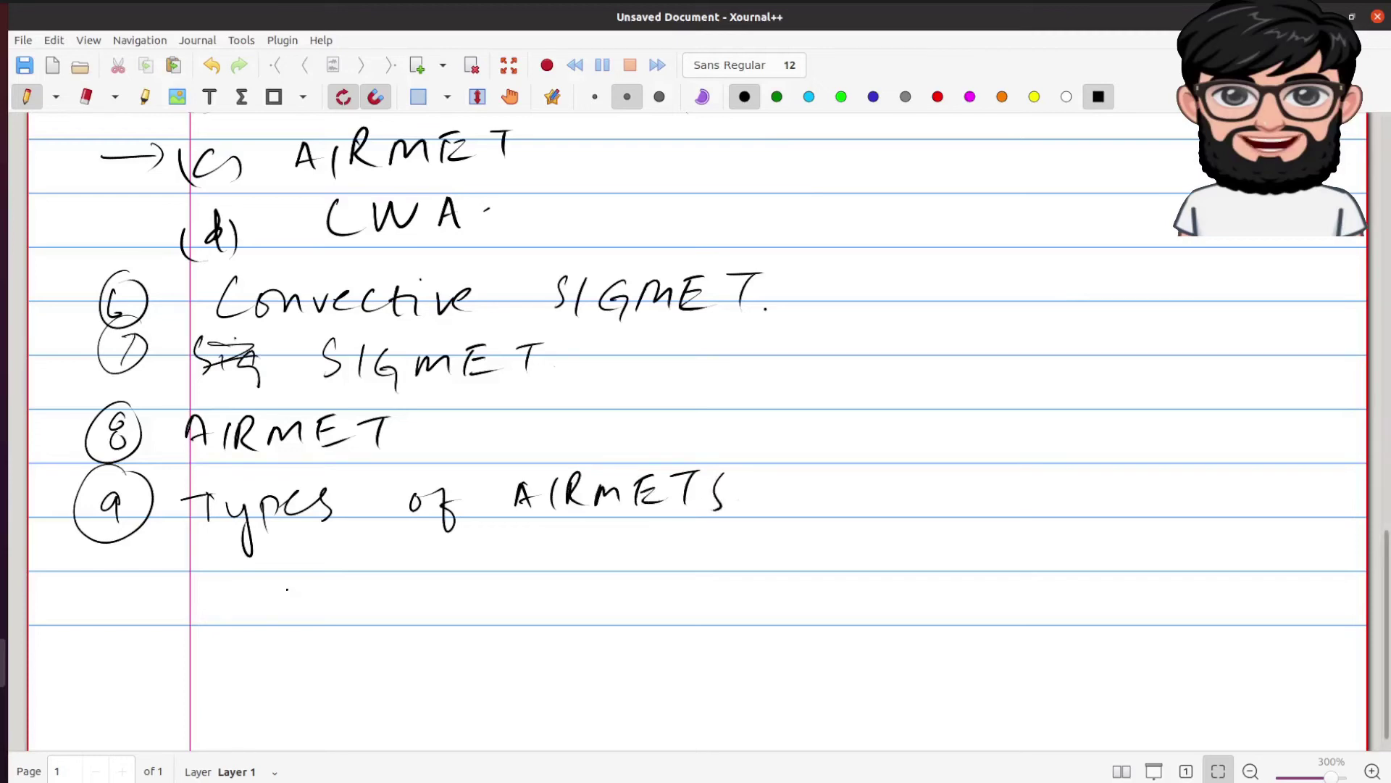
# - List the three types below it: (a) Sierra, (b) Tango, (C) Zulu
pyautogui.moveTo(219, 575); pyautogui.dragTo(226, 611)
pyautogui.moveTo(182, 572); pyautogui.dragTo(190, 598)
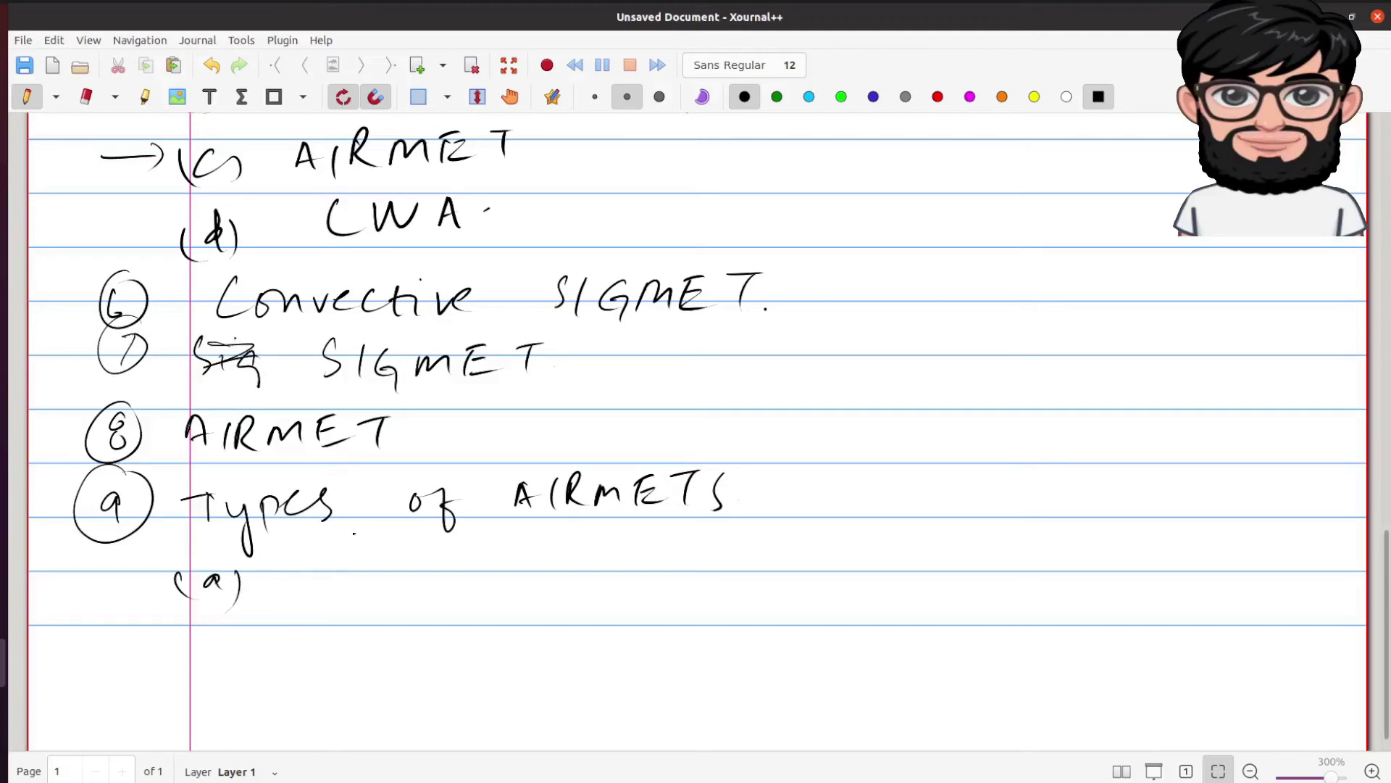
pyautogui.moveTo(331, 557)
pyautogui.mouseDown()
pyautogui.moveTo(310, 599)
pyautogui.moveTo(396, 559)
pyautogui.moveTo(447, 572)
pyautogui.mouseUp()
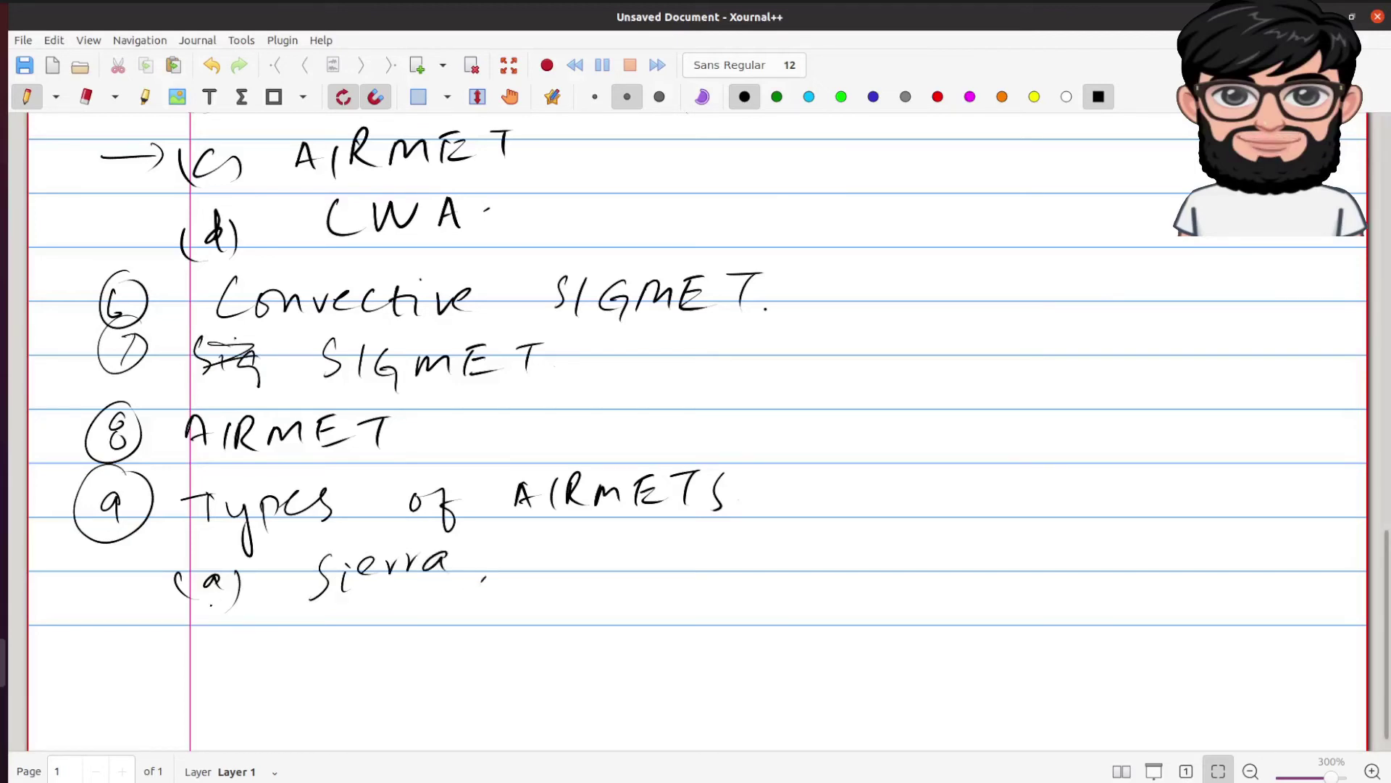
pyautogui.moveTo(203, 629)
pyautogui.mouseDown()
pyautogui.moveTo(221, 658)
pyautogui.moveTo(174, 661)
pyautogui.mouseUp()
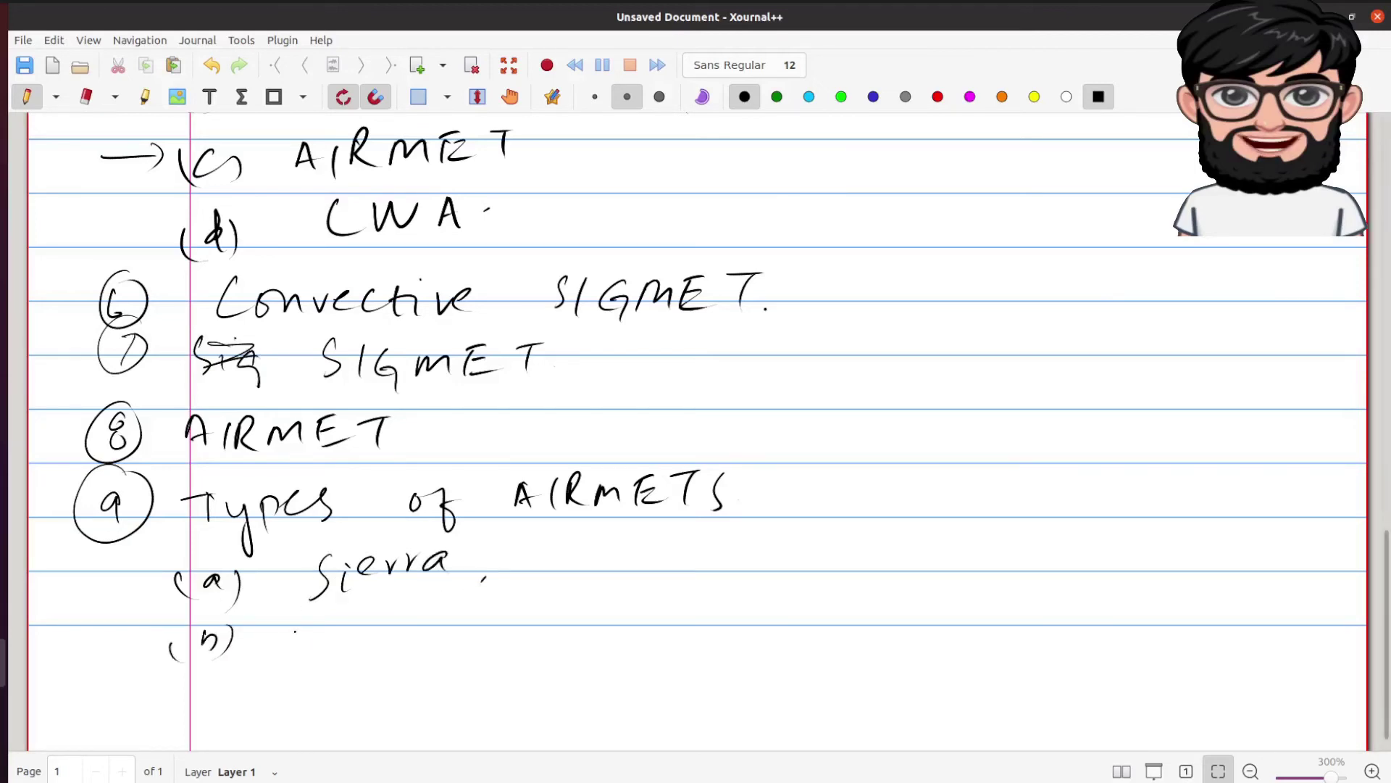
pyautogui.moveTo(302, 619)
pyautogui.mouseDown()
pyautogui.moveTo(303, 641)
pyautogui.moveTo(312, 611)
pyautogui.mouseUp()
pyautogui.moveTo(327, 624)
pyautogui.mouseDown()
pyautogui.moveTo(335, 644)
pyautogui.moveTo(363, 637)
pyautogui.mouseUp()
pyautogui.moveTo(388, 623)
pyautogui.mouseDown()
pyautogui.moveTo(371, 670)
pyautogui.moveTo(403, 627)
pyautogui.mouseUp()
pyautogui.moveTo(227, 682); pyautogui.dragTo(233, 707)
pyautogui.moveTo(239, 692)
pyautogui.mouseDown()
pyautogui.moveTo(243, 720)
pyautogui.moveTo(206, 716)
pyautogui.mouseUp()
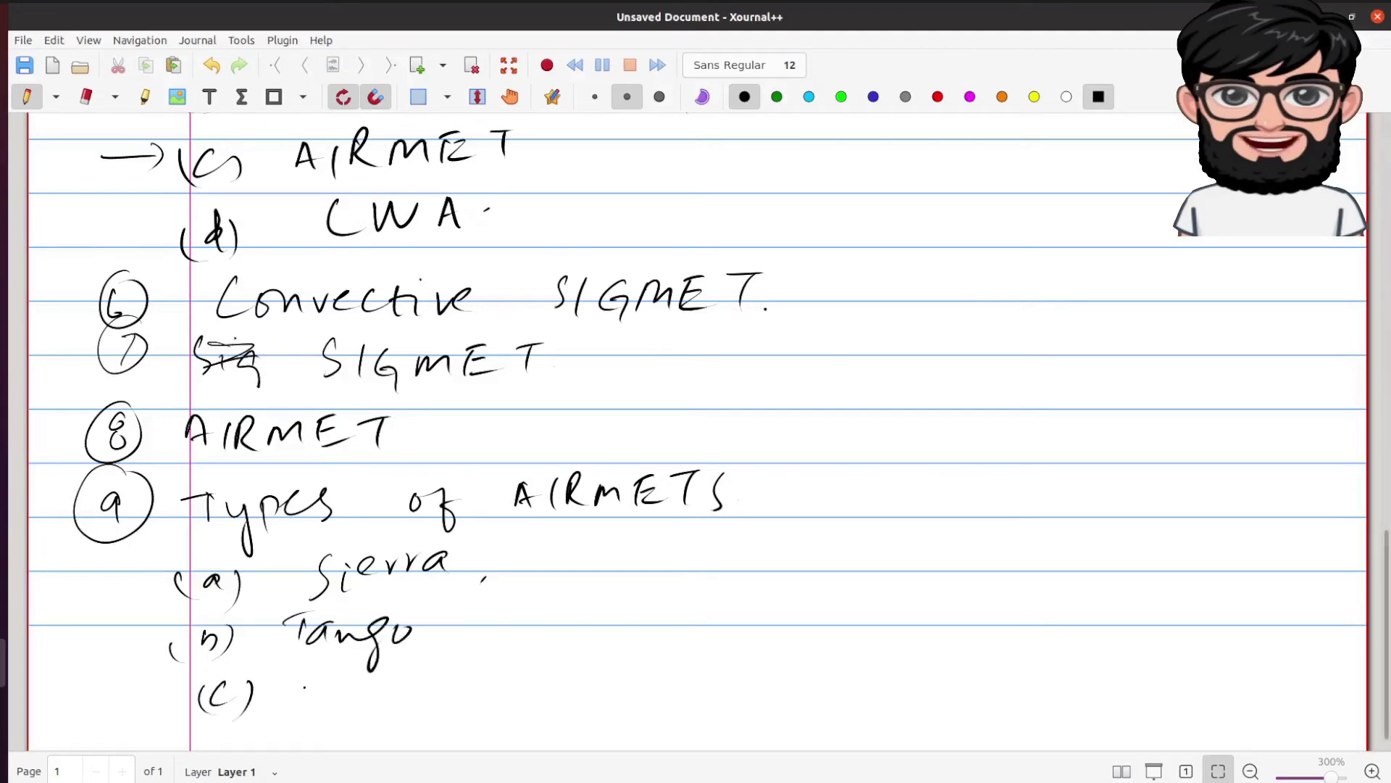
pyautogui.moveTo(283, 684)
pyautogui.mouseDown()
pyautogui.moveTo(327, 714)
pyautogui.moveTo(344, 707)
pyautogui.mouseUp()
pyautogui.moveTo(344, 708); pyautogui.dragTo(419, 698)
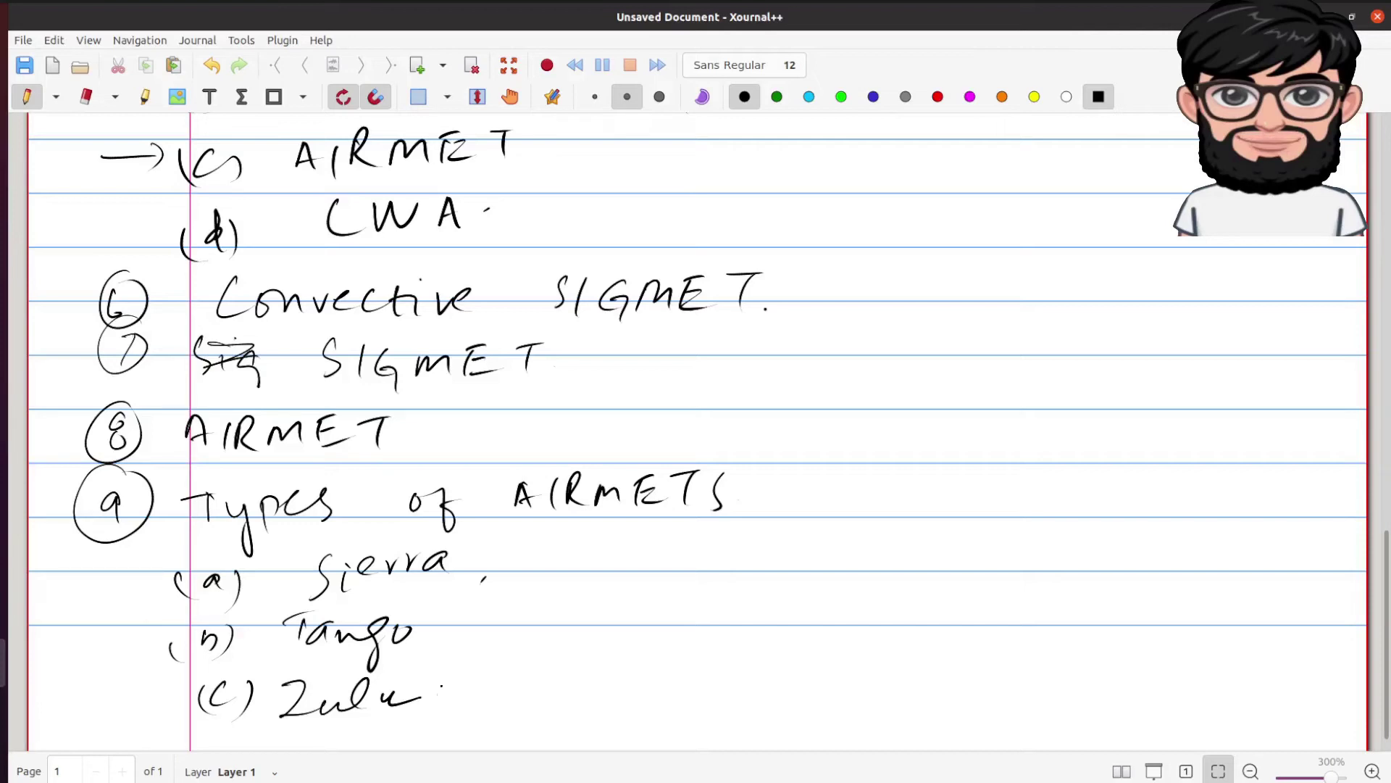
# - Label Sierra as (IFR) and draw arrows beside Sierra and Tango
pyautogui.moveTo(545, 535)
pyautogui.mouseDown()
pyautogui.moveTo(554, 575)
pyautogui.moveTo(601, 571)
pyautogui.mouseUp()
pyautogui.moveTo(602, 558); pyautogui.dragTo(635, 540)
pyautogui.moveTo(635, 539); pyautogui.dragTo(656, 569)
pyautogui.moveTo(663, 532); pyautogui.dragTo(667, 580)
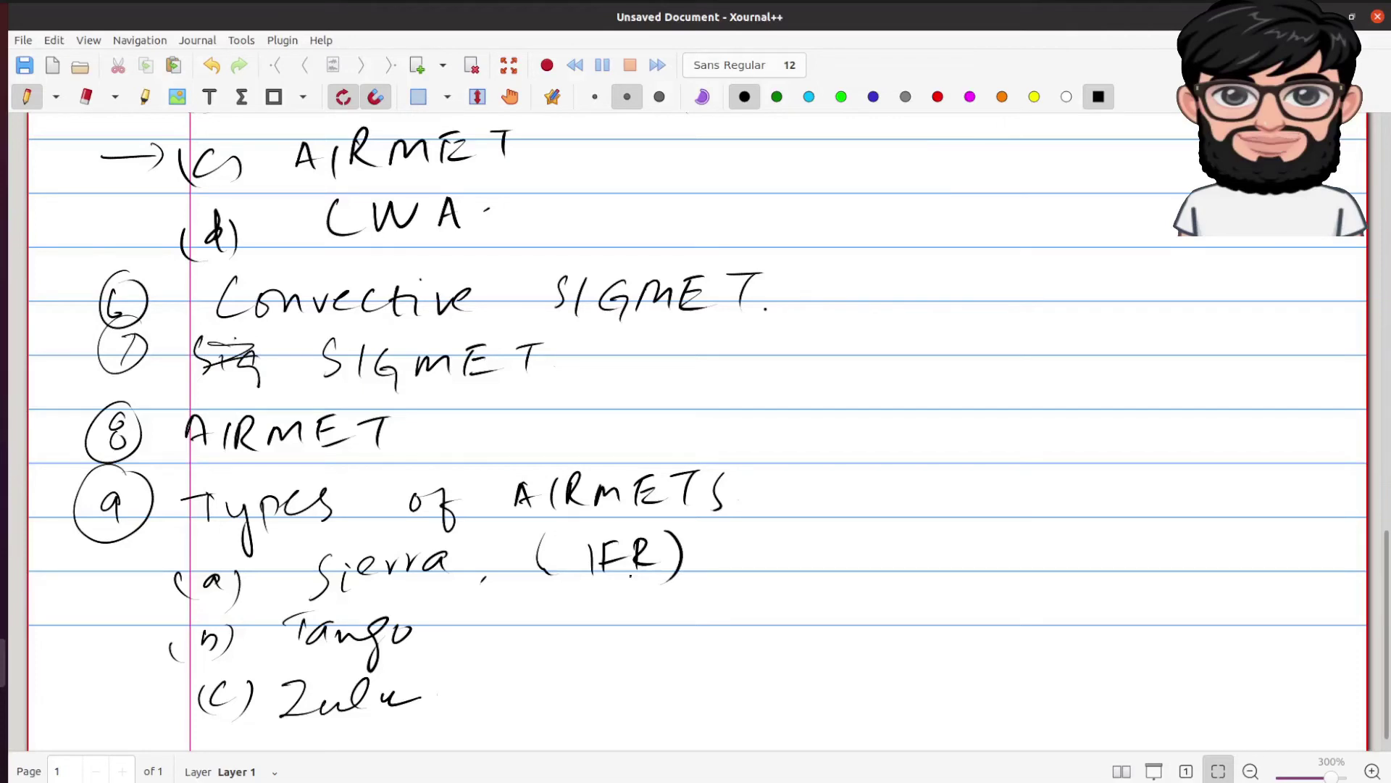
pyautogui.moveTo(97, 588)
pyautogui.mouseDown()
pyautogui.moveTo(142, 580)
pyautogui.moveTo(136, 595)
pyautogui.mouseUp()
pyautogui.moveTo(109, 663); pyautogui.dragTo(157, 659)
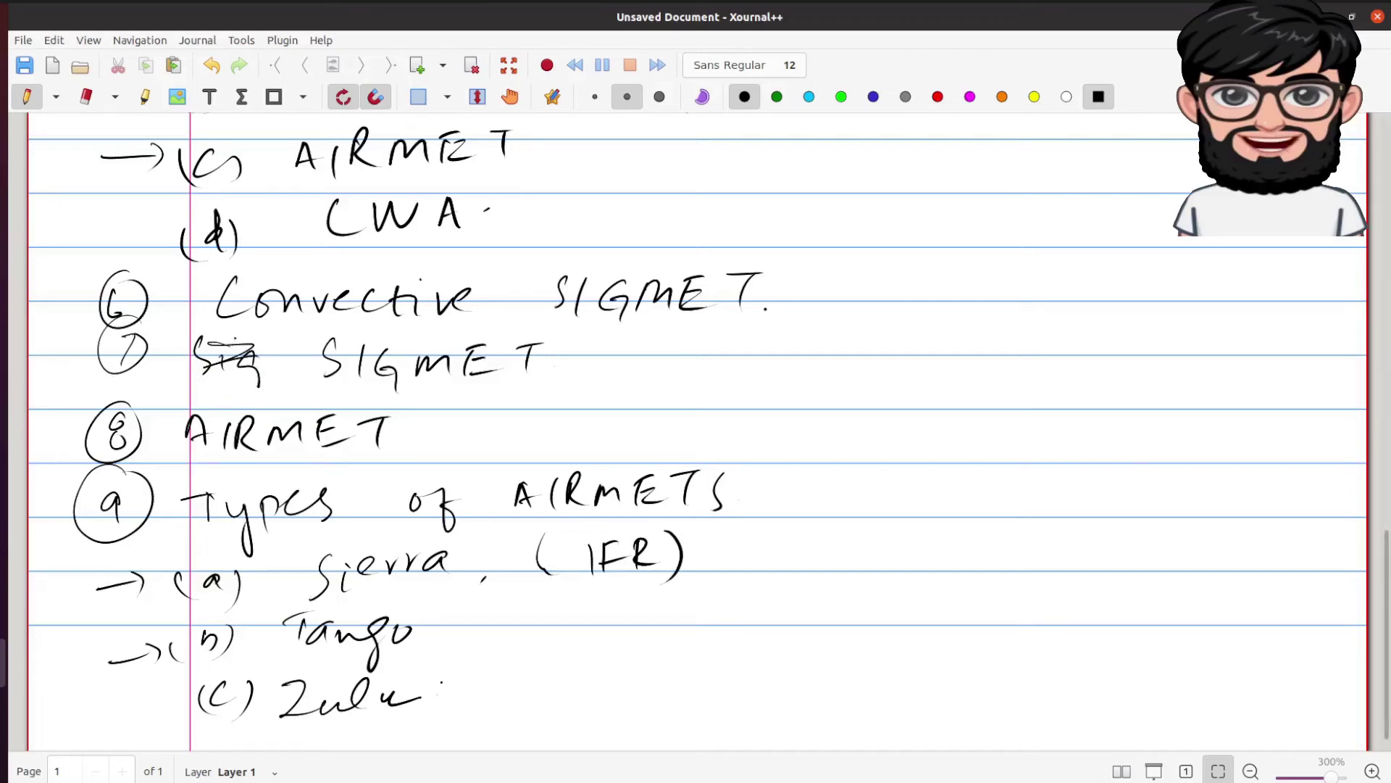
# - Add '→ icing.' after Zulu
pyautogui.moveTo(438, 701); pyautogui.dragTo(526, 722)
pyautogui.moveTo(555, 702)
pyautogui.mouseDown()
pyautogui.moveTo(547, 712)
pyautogui.moveTo(566, 713)
pyautogui.mouseUp()
pyautogui.moveTo(580, 697); pyautogui.dragTo(617, 736)
pyautogui.click(602, 710)
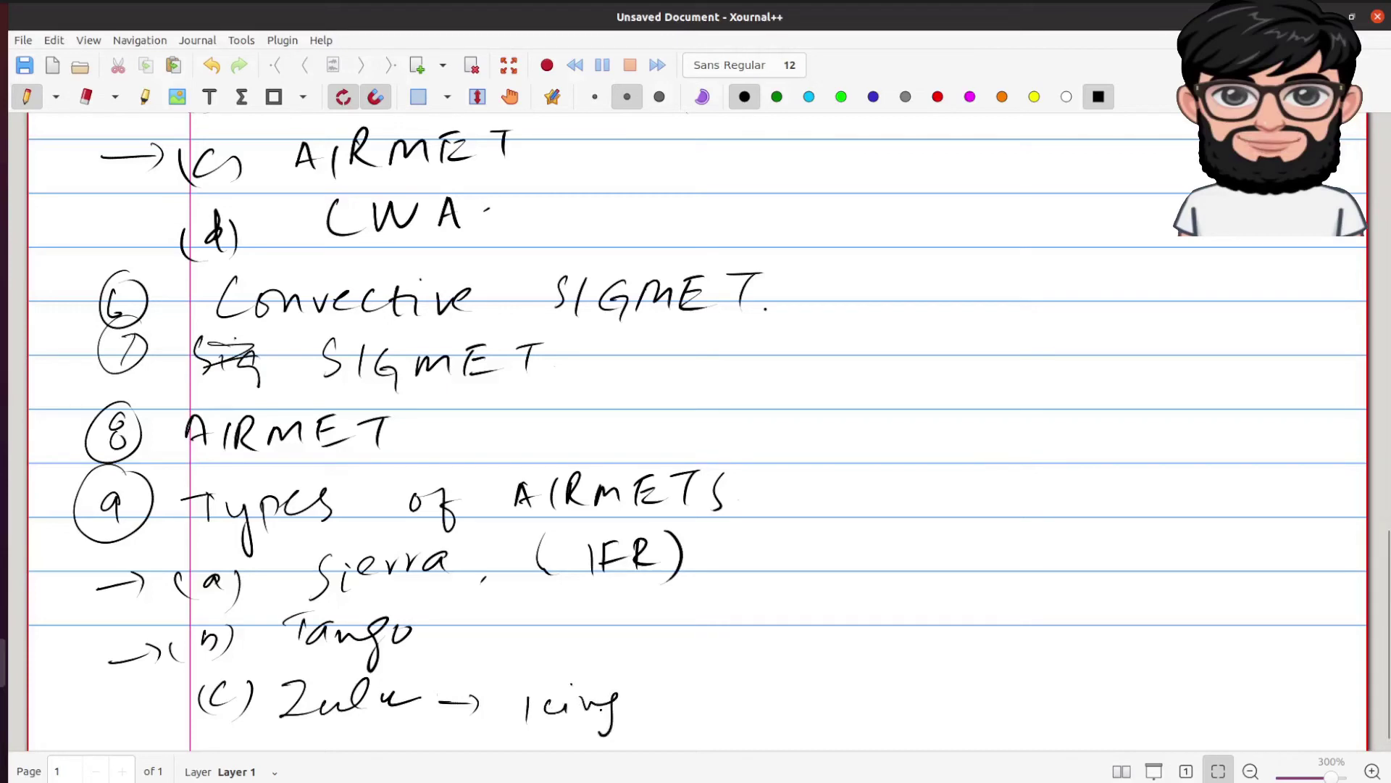
pyautogui.click(630, 702)
# - Start a new page, discarding the unsaved notes, then write a circled 9 and cross it out
pyautogui.click(51, 69)
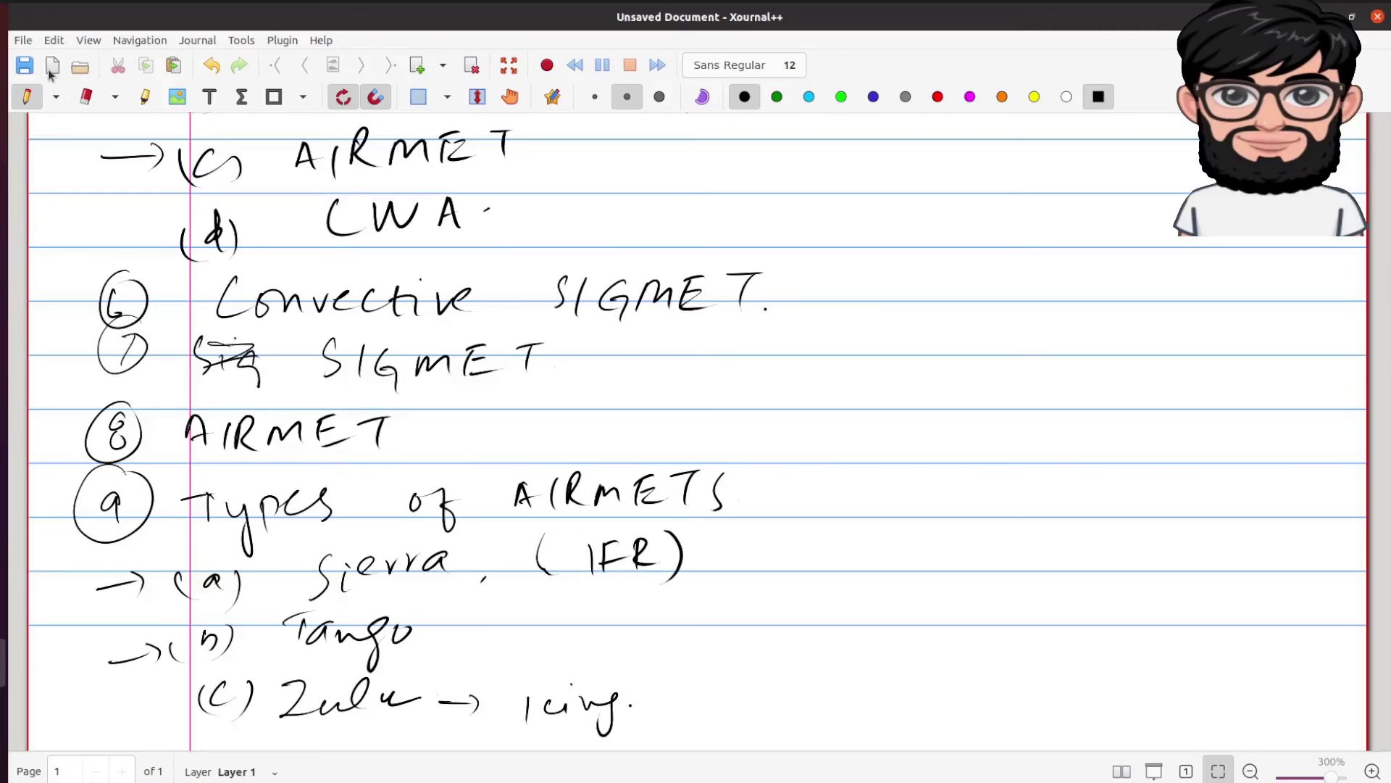
pyautogui.click(709, 442)
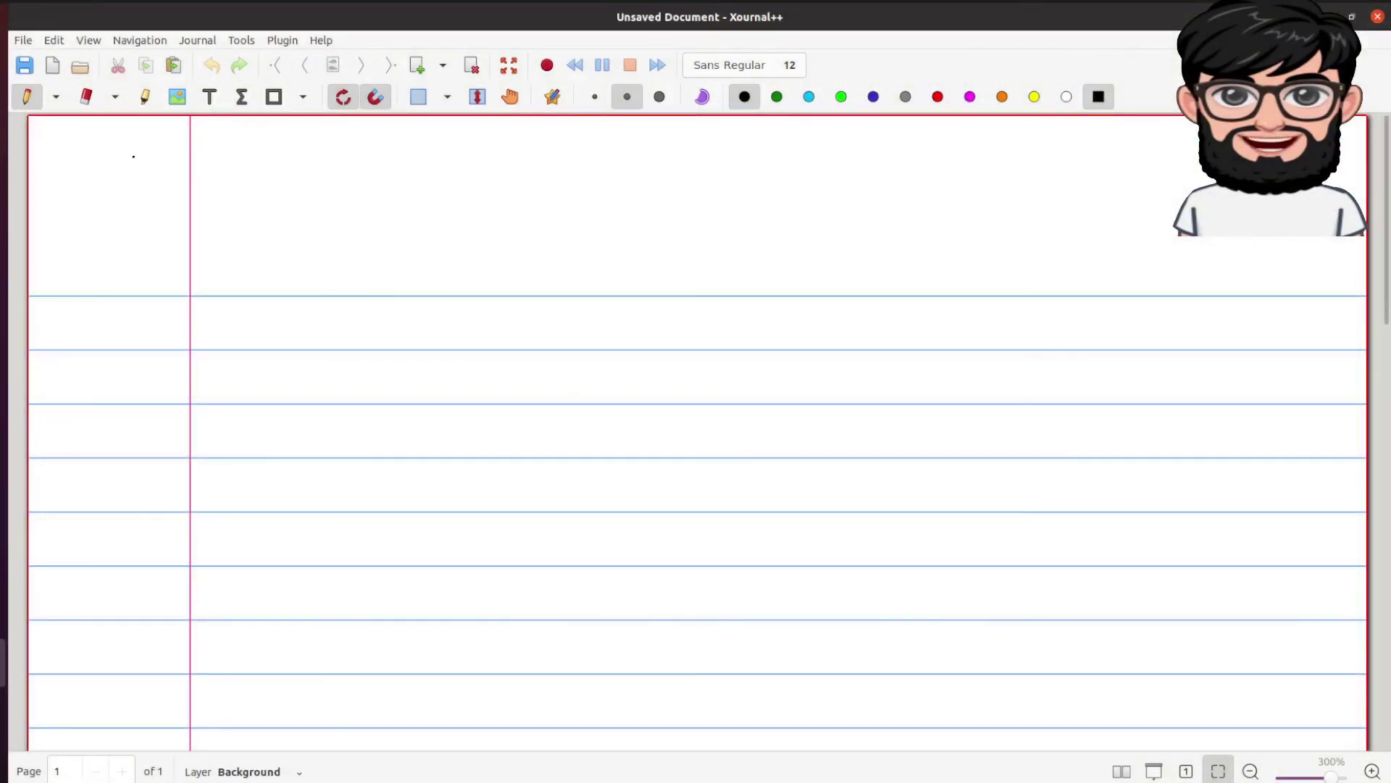
pyautogui.moveTo(121, 136); pyautogui.dragTo(135, 140)
pyautogui.click(105, 165)
pyautogui.moveTo(117, 160)
pyautogui.mouseDown()
pyautogui.moveTo(133, 185)
pyautogui.moveTo(155, 154)
pyautogui.moveTo(119, 205)
pyautogui.mouseUp()
pyautogui.moveTo(201, 161); pyautogui.dragTo(204, 178)
# - Write a circled 10 headed 'Winds & Temps'
pyautogui.moveTo(221, 154)
pyautogui.mouseDown()
pyautogui.moveTo(215, 170)
pyautogui.moveTo(233, 142)
pyautogui.mouseUp()
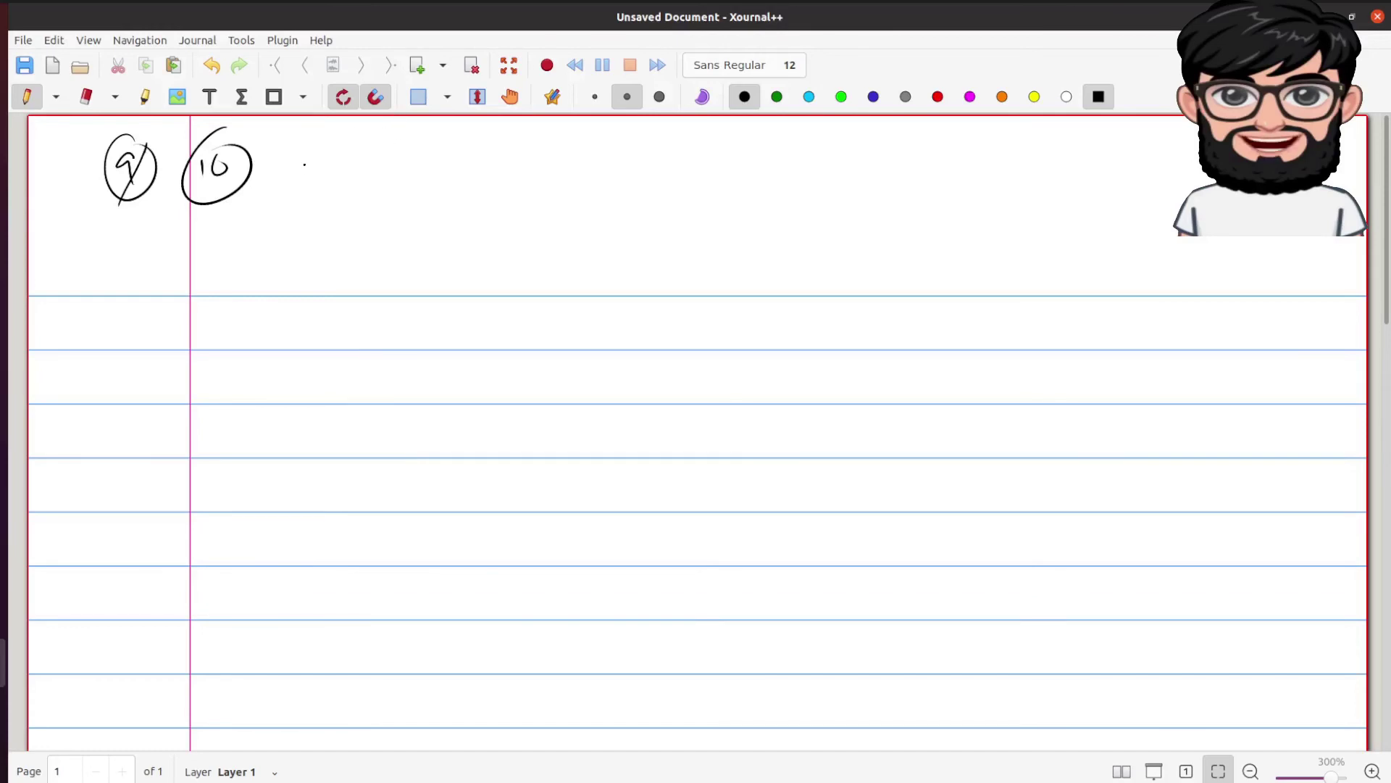
pyautogui.moveTo(306, 147)
pyautogui.mouseDown()
pyautogui.moveTo(309, 176)
pyautogui.moveTo(335, 147)
pyautogui.moveTo(343, 178)
pyautogui.moveTo(415, 149)
pyautogui.mouseUp()
pyautogui.moveTo(419, 162); pyautogui.dragTo(411, 181)
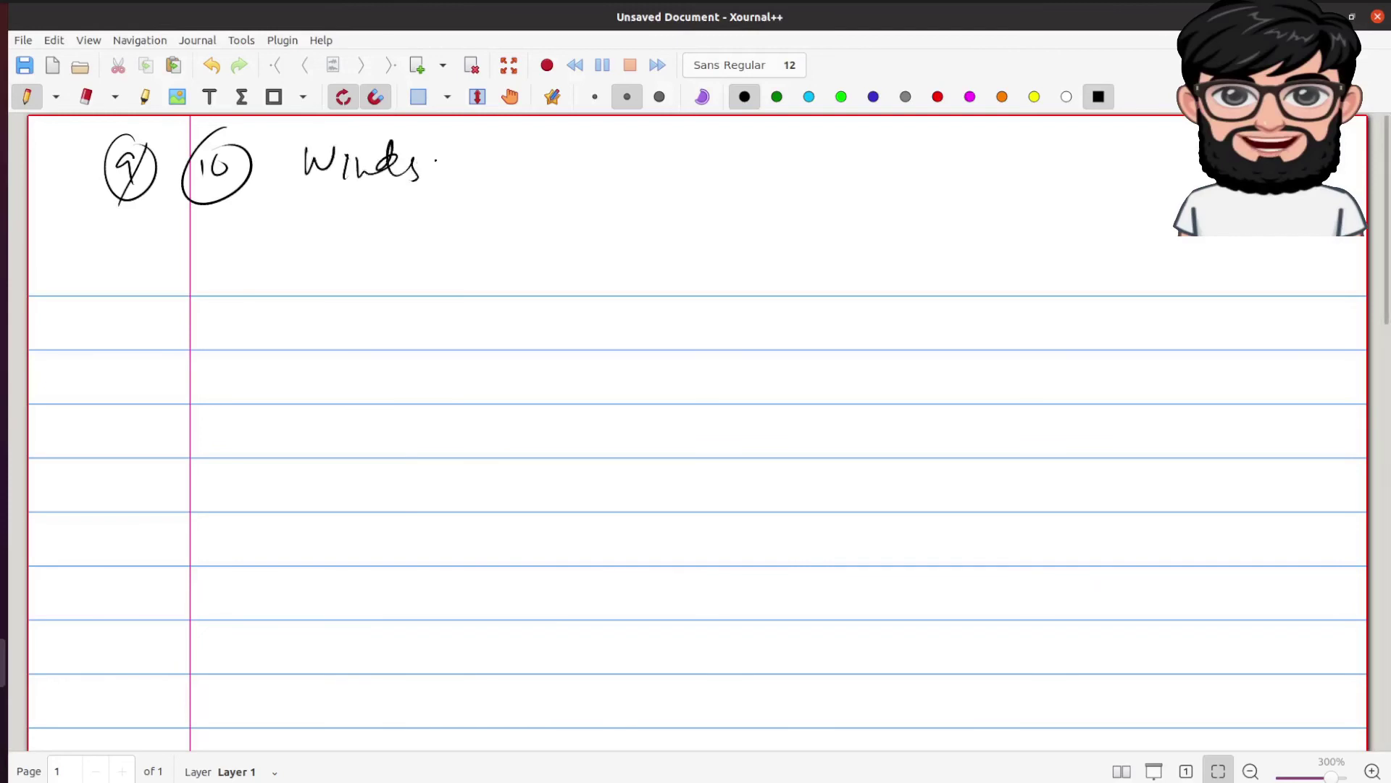
pyautogui.moveTo(479, 145); pyautogui.dragTo(476, 177)
pyautogui.moveTo(481, 145)
pyautogui.mouseDown()
pyautogui.moveTo(505, 171)
pyautogui.moveTo(479, 177)
pyautogui.moveTo(541, 174)
pyautogui.moveTo(578, 140)
pyautogui.mouseUp()
pyautogui.moveTo(554, 165)
pyautogui.mouseDown()
pyautogui.moveTo(620, 165)
pyautogui.moveTo(633, 187)
pyautogui.mouseUp()
pyautogui.moveTo(636, 156)
pyautogui.mouseDown()
pyautogui.moveTo(666, 147)
pyautogui.moveTo(663, 162)
pyautogui.mouseUp()
pyautogui.click(701, 138)
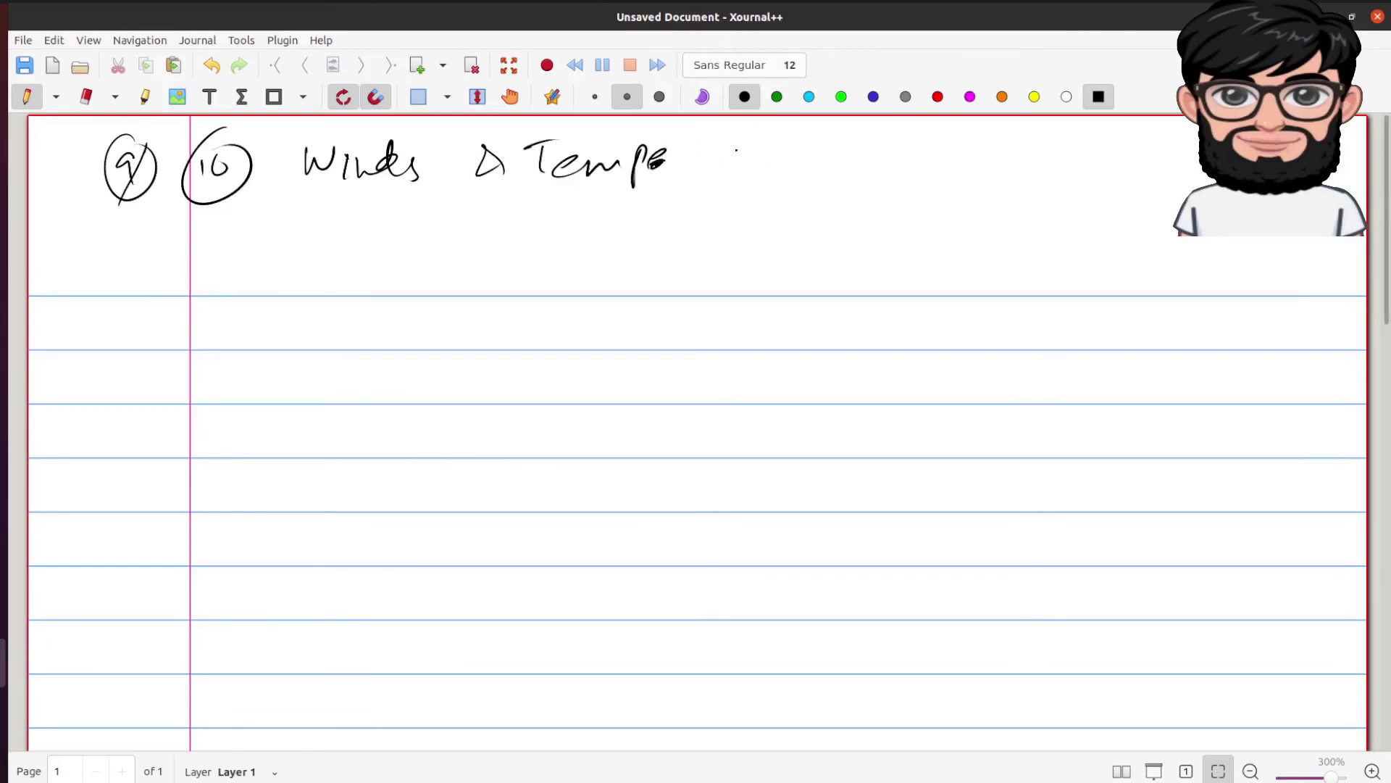
# - Complete the heading with 'Aloft Forecast'
pyautogui.moveTo(742, 143); pyautogui.dragTo(730, 175)
pyautogui.moveTo(742, 143)
pyautogui.mouseDown()
pyautogui.moveTo(750, 172)
pyautogui.moveTo(790, 149)
pyautogui.moveTo(806, 160)
pyautogui.mouseUp()
pyautogui.moveTo(816, 154); pyautogui.dragTo(818, 194)
pyautogui.click(853, 157)
pyautogui.moveTo(811, 165); pyautogui.dragTo(904, 166)
pyautogui.moveTo(905, 150); pyautogui.dragTo(927, 139)
pyautogui.moveTo(909, 159); pyautogui.dragTo(921, 155)
pyautogui.click(940, 158)
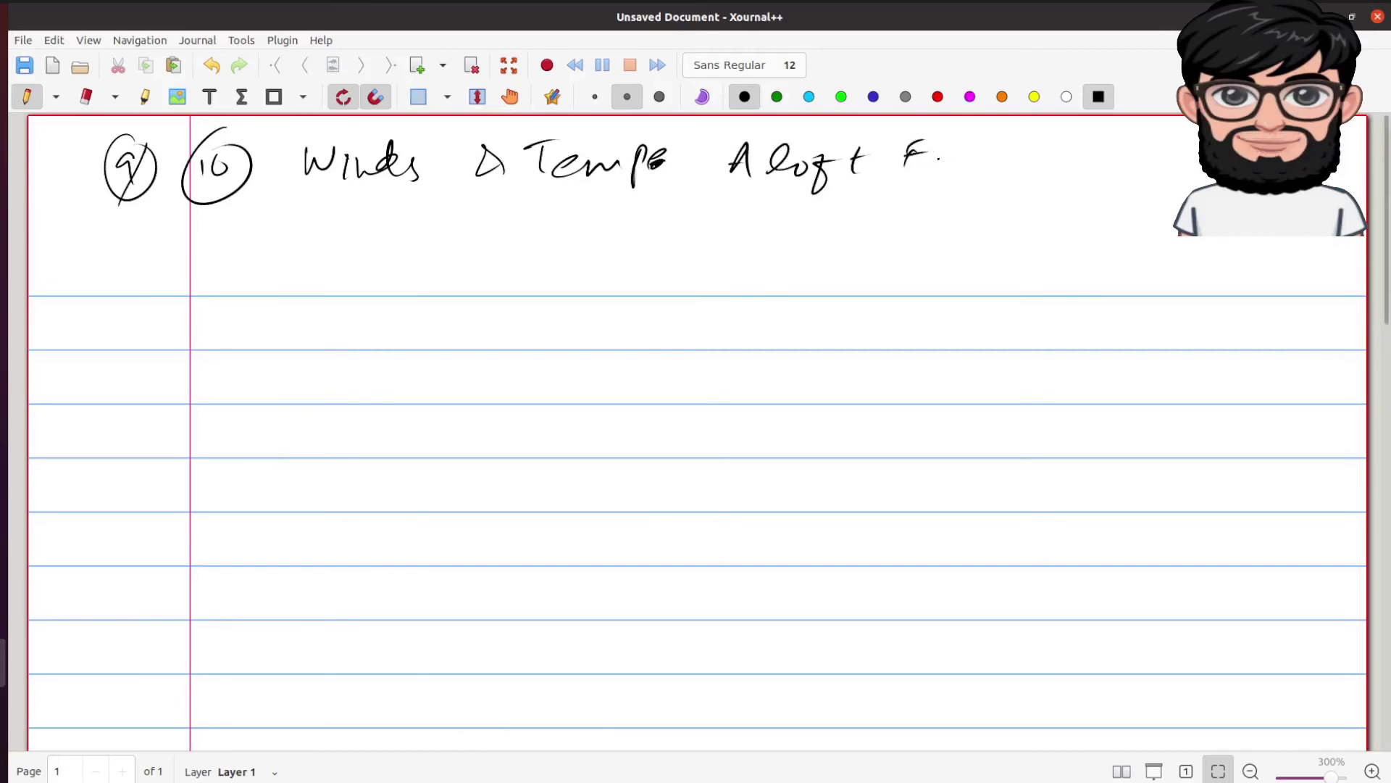
pyautogui.moveTo(928, 158)
pyautogui.mouseDown()
pyautogui.moveTo(1126, 154)
pyautogui.moveTo(1169, 168)
pyautogui.moveTo(1204, 132)
pyautogui.moveTo(1184, 161)
pyautogui.mouseUp()
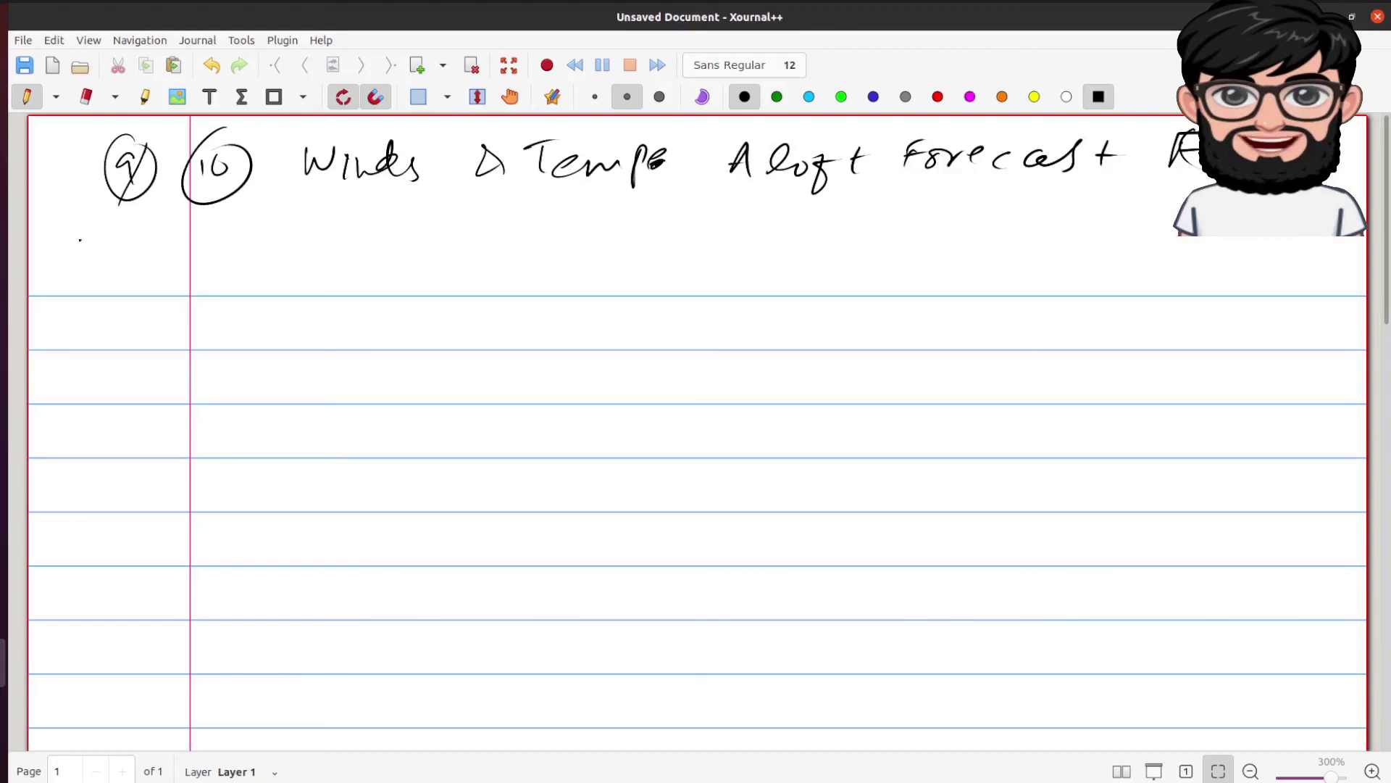
# - Write a circled 11 followed by 'FB'
pyautogui.moveTo(74, 245); pyautogui.dragTo(85, 265)
pyautogui.moveTo(92, 228)
pyautogui.mouseDown()
pyautogui.moveTo(67, 289)
pyautogui.moveTo(92, 230)
pyautogui.mouseUp()
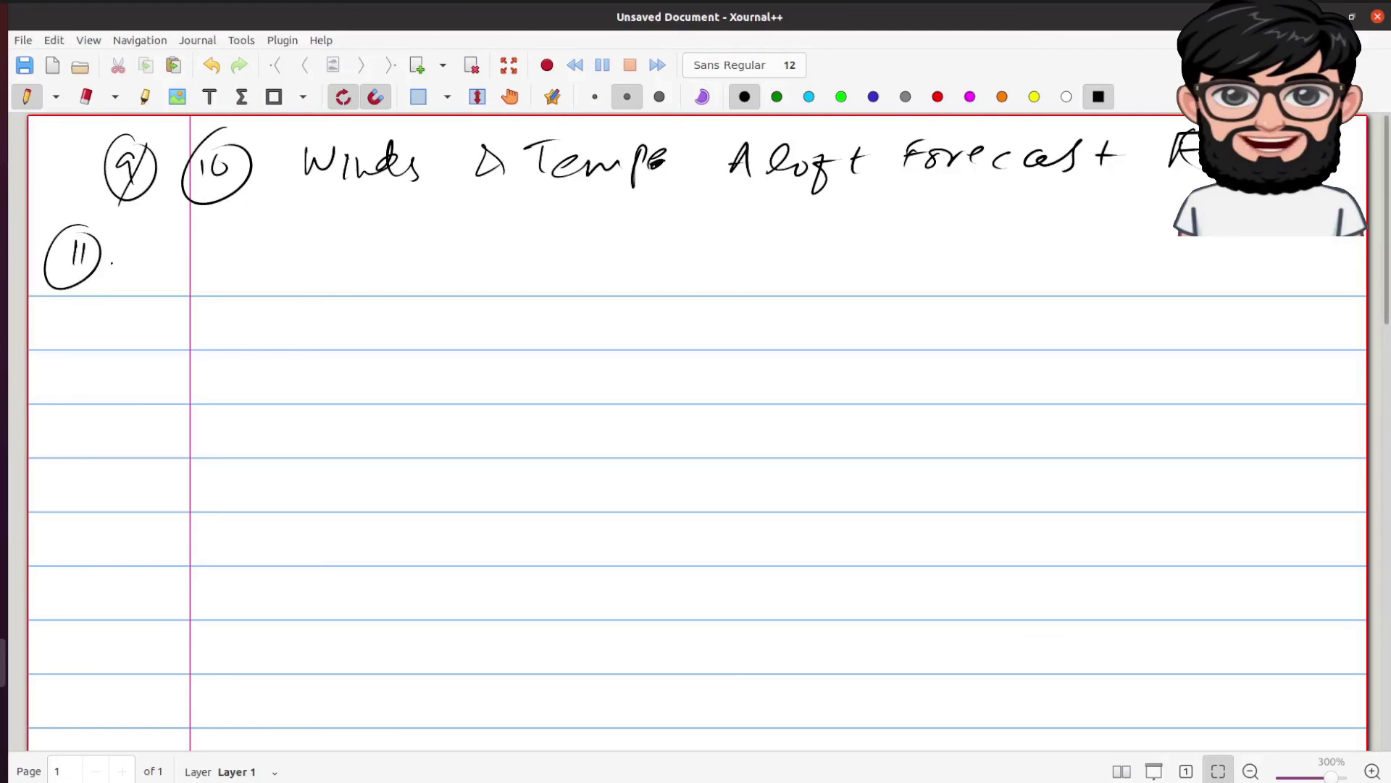
pyautogui.moveTo(129, 239)
pyautogui.mouseDown()
pyautogui.moveTo(151, 234)
pyautogui.moveTo(129, 263)
pyautogui.mouseUp()
pyautogui.moveTo(130, 251); pyautogui.dragTo(148, 247)
pyautogui.moveTo(175, 230)
pyautogui.mouseDown()
pyautogui.moveTo(177, 260)
pyautogui.moveTo(391, 238)
pyautogui.mouseUp()
# - Finish item 11 as 'FB valuable Info.' and add a circled 12 below
pyautogui.moveTo(413, 210)
pyautogui.mouseDown()
pyautogui.moveTo(439, 230)
pyautogui.moveTo(493, 233)
pyautogui.moveTo(491, 247)
pyautogui.mouseUp()
pyautogui.moveTo(487, 219); pyautogui.dragTo(511, 214)
pyautogui.moveTo(487, 249)
pyautogui.mouseDown()
pyautogui.moveTo(537, 251)
pyautogui.moveTo(552, 270)
pyautogui.moveTo(564, 233)
pyautogui.mouseUp()
pyautogui.click(560, 245)
pyautogui.moveTo(587, 232); pyautogui.dragTo(584, 234)
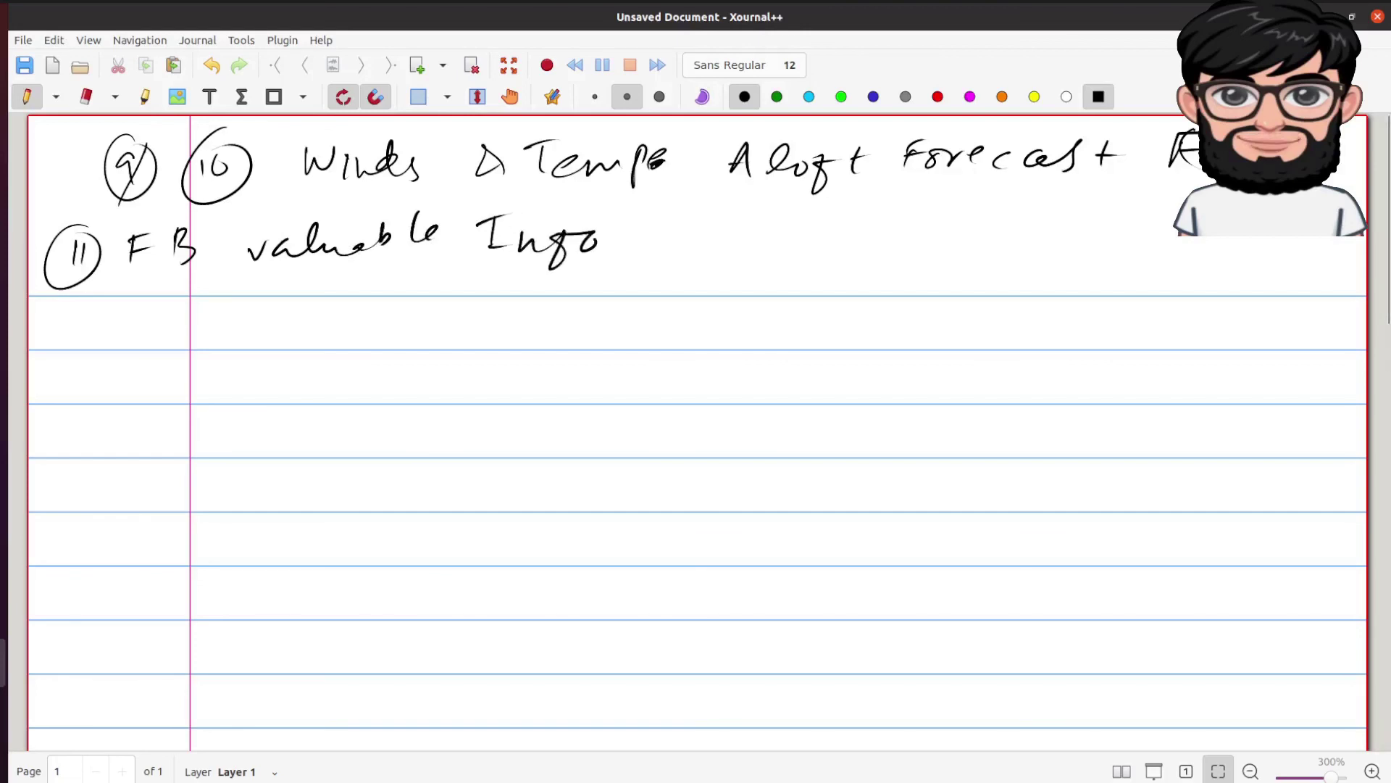
pyautogui.click(615, 239)
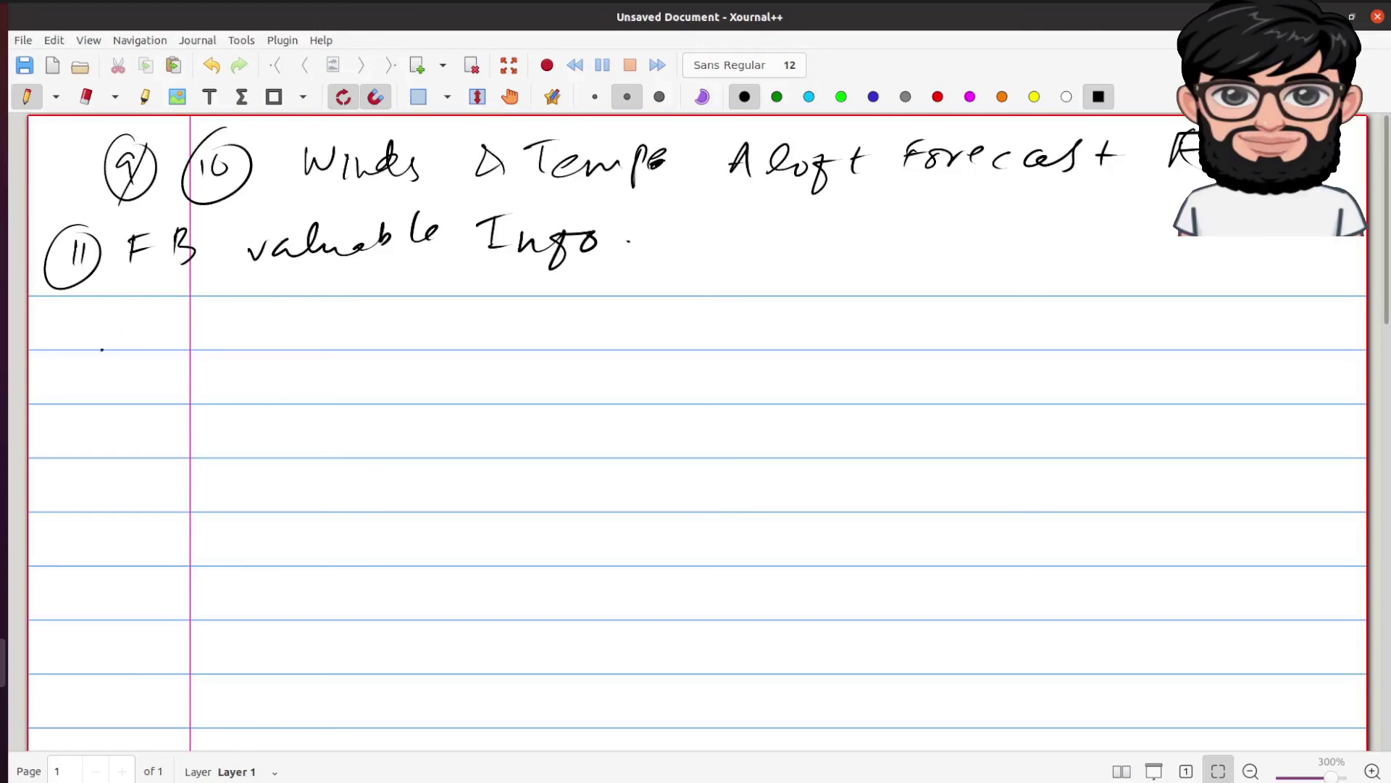
pyautogui.moveTo(93, 334)
pyautogui.mouseDown()
pyautogui.moveTo(92, 355)
pyautogui.moveTo(143, 354)
pyautogui.moveTo(131, 312)
pyautogui.mouseUp()
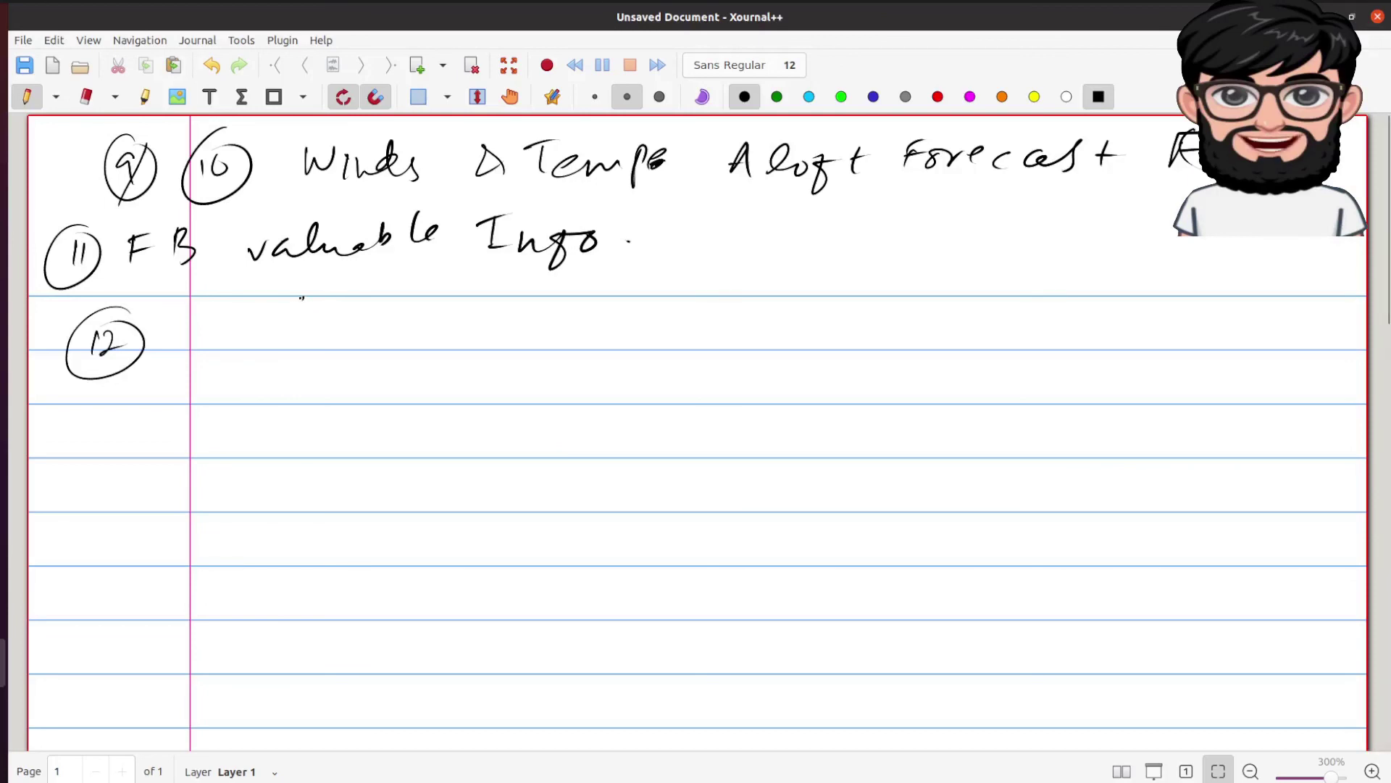
# - Write 'Center Weather Advisories.' beside the circled 12
pyautogui.moveTo(304, 299)
pyautogui.mouseDown()
pyautogui.moveTo(302, 332)
pyautogui.moveTo(341, 315)
pyautogui.moveTo(373, 330)
pyautogui.moveTo(417, 319)
pyautogui.moveTo(420, 339)
pyautogui.moveTo(648, 327)
pyautogui.mouseUp()
pyautogui.moveTo(651, 329)
pyautogui.mouseDown()
pyautogui.moveTo(677, 304)
pyautogui.moveTo(759, 319)
pyautogui.moveTo(792, 303)
pyautogui.moveTo(827, 312)
pyautogui.moveTo(833, 332)
pyautogui.mouseUp()
pyautogui.moveTo(855, 306); pyautogui.dragTo(841, 335)
pyautogui.moveTo(873, 318); pyautogui.dragTo(903, 328)
pyautogui.moveTo(909, 310)
pyautogui.mouseDown()
pyautogui.moveTo(911, 324)
pyautogui.moveTo(939, 322)
pyautogui.mouseUp()
pyautogui.moveTo(946, 304); pyautogui.dragTo(966, 329)
pyautogui.click(969, 314)
pyautogui.click(995, 319)
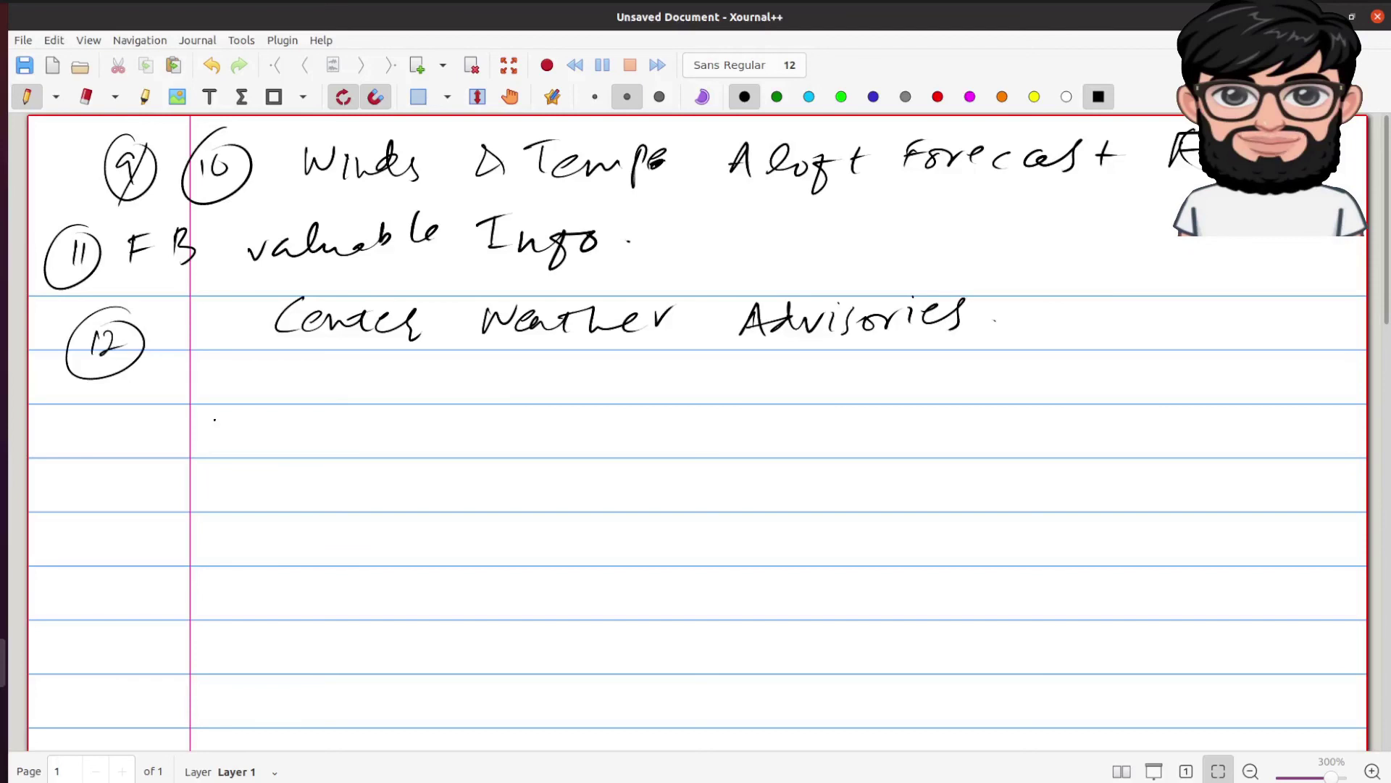
# - Add the abbreviation 'CWA.' after it and underline CWA
pyautogui.moveTo(1074, 307); pyautogui.dragTo(1072, 328)
pyautogui.moveTo(1096, 298)
pyautogui.mouseDown()
pyautogui.moveTo(1106, 323)
pyautogui.moveTo(1131, 303)
pyautogui.moveTo(1161, 321)
pyautogui.moveTo(1154, 310)
pyautogui.mouseUp()
pyautogui.click(1191, 309)
pyautogui.moveTo(1042, 356); pyautogui.dragTo(1137, 346)
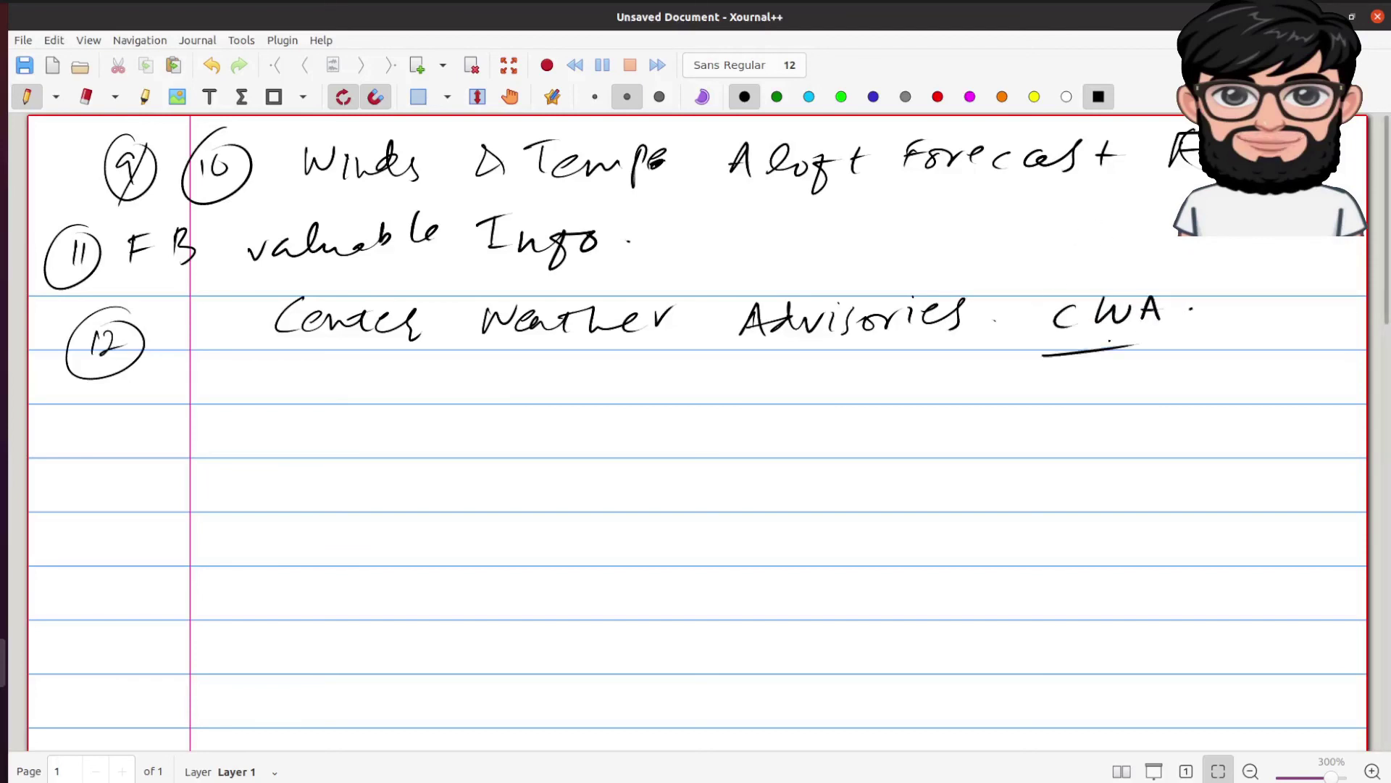